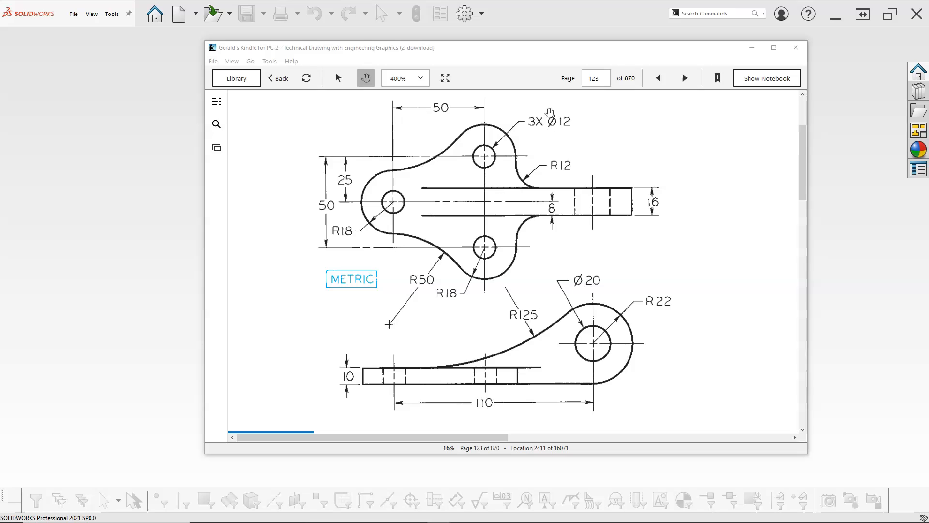
# - Move the reference drawing window out of the way and create a new document from the Part template
pyautogui.click(523, 48)
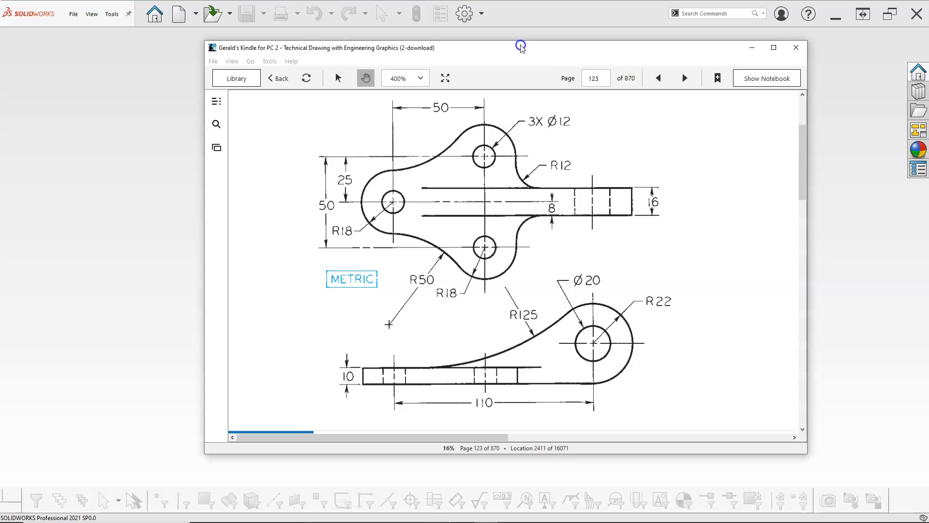
pyautogui.moveTo(521, 47); pyautogui.dragTo(928, 48)
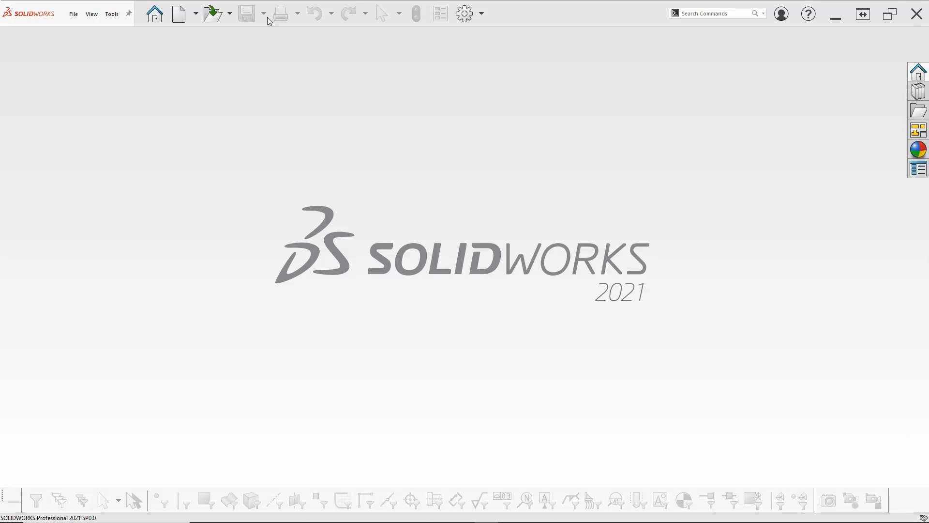
pyautogui.click(179, 14)
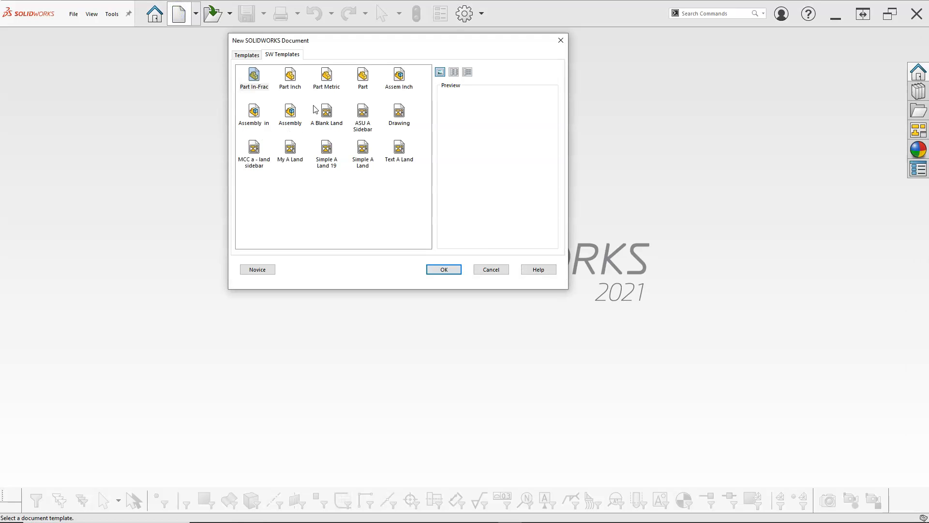
pyautogui.doubleClick(362, 76)
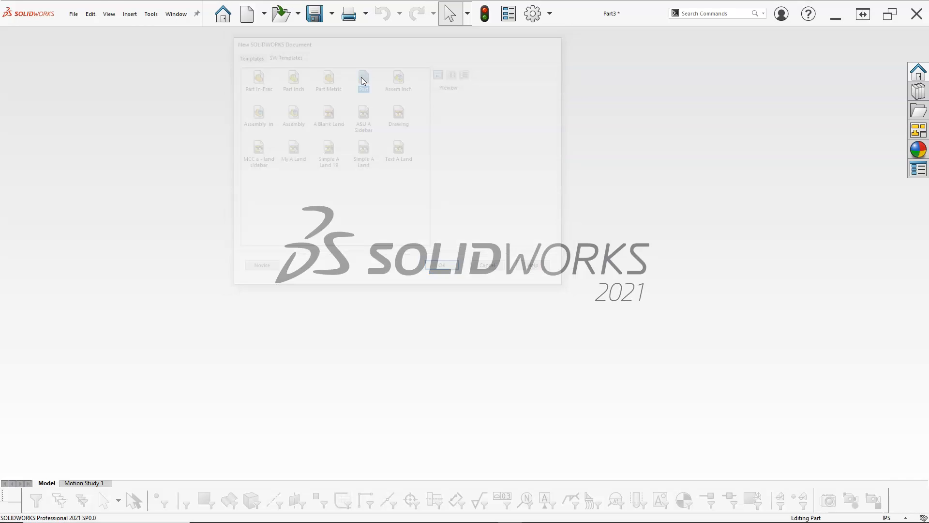
# - Turn on the display of the origin in the graphics area
pyautogui.click(893, 517)
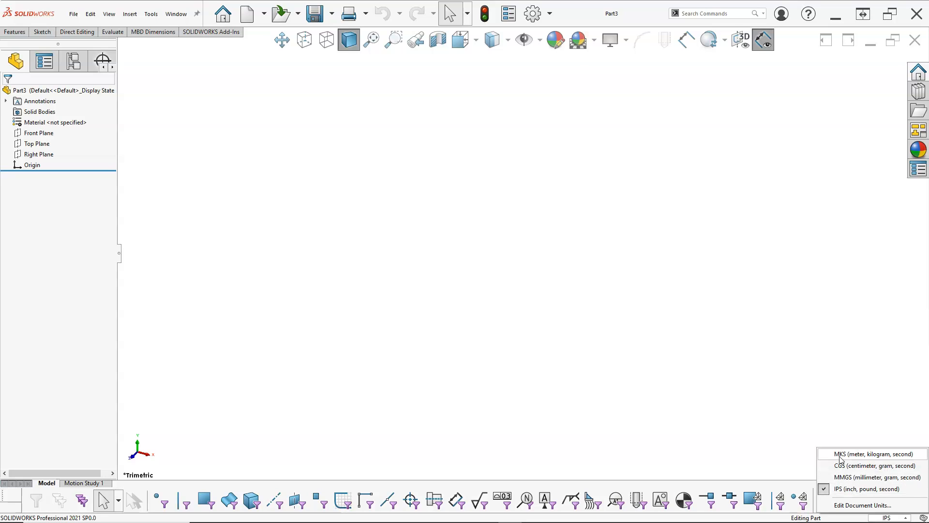
pyautogui.click(406, 229)
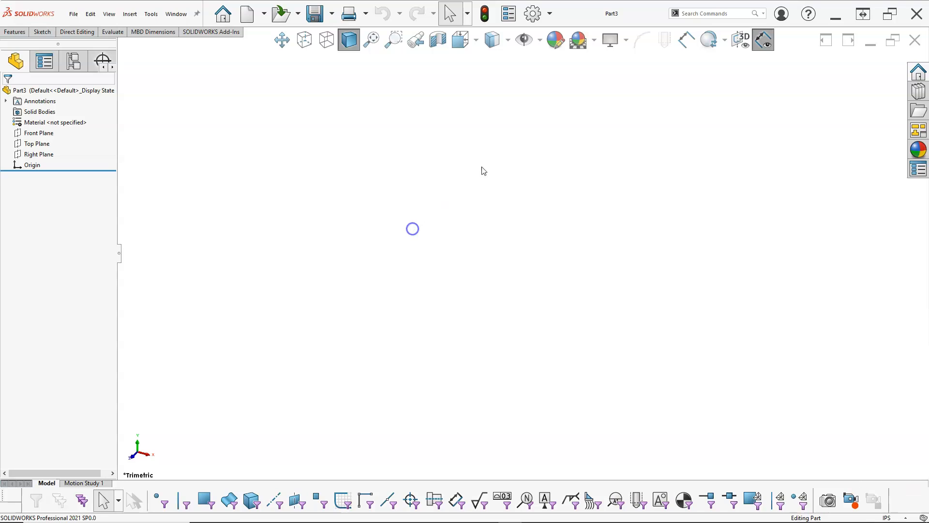
pyautogui.click(540, 40)
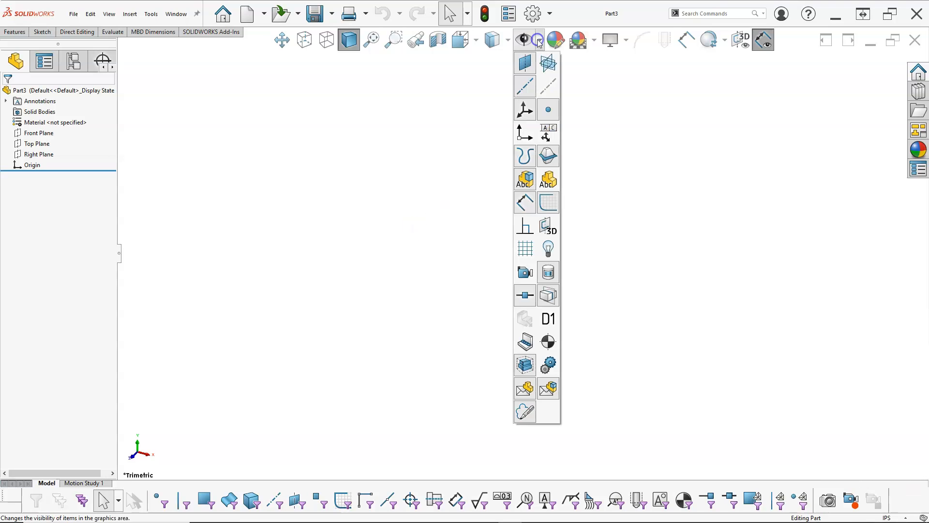
pyautogui.click(390, 158)
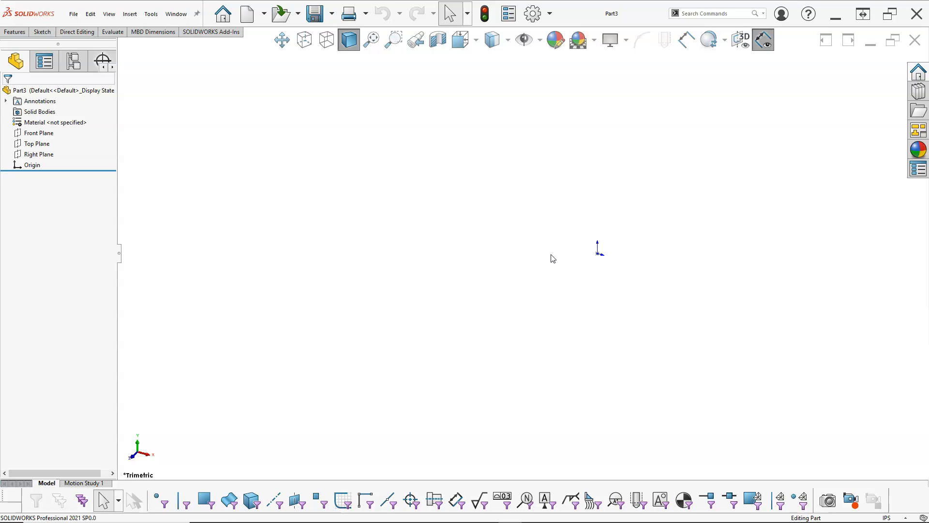
# - Start a new sketch on the Top Plane
pyautogui.scroll(-2, 710, 221)
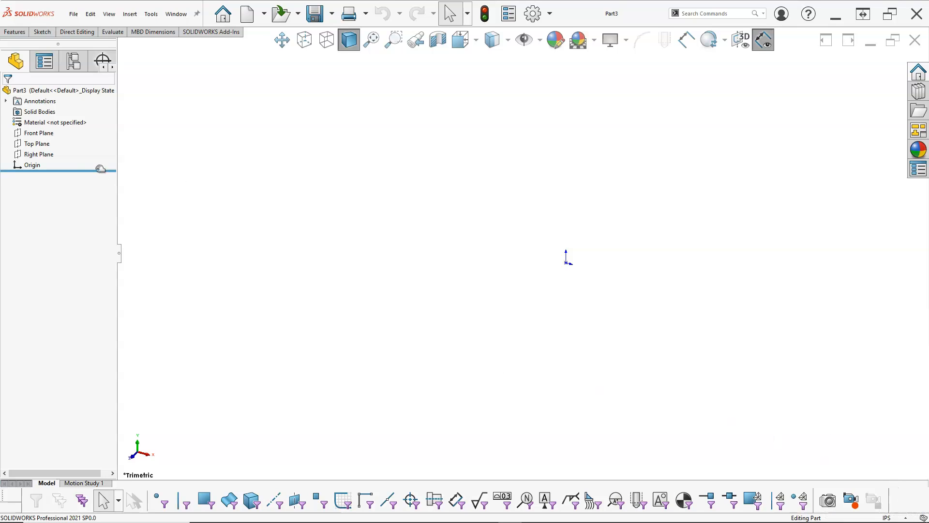
pyautogui.click(46, 144)
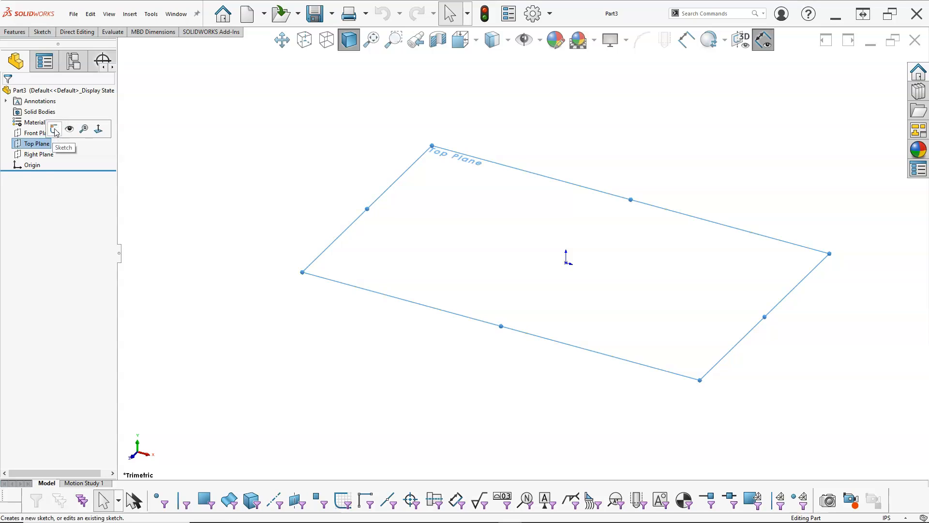
pyautogui.click(63, 127)
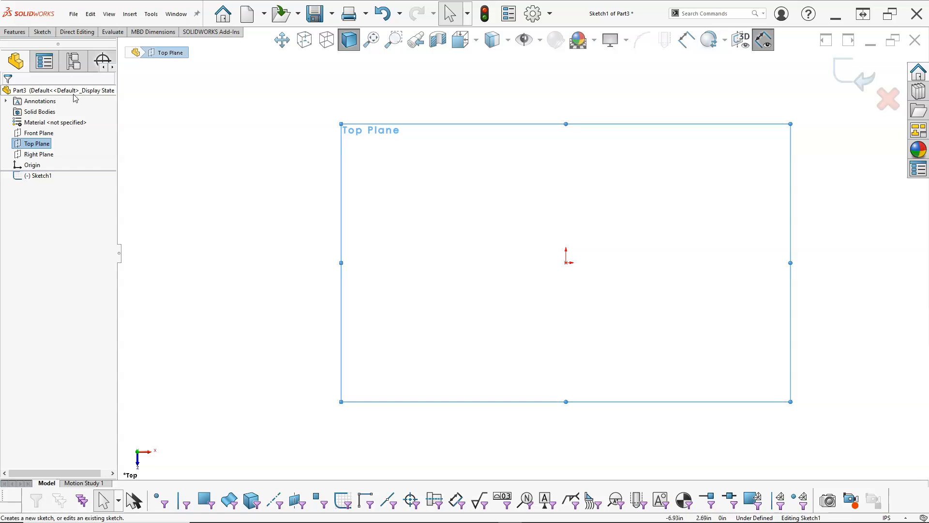
# - Sketch a horizontal construction centerline of infinite length through the origin
pyautogui.rightClick(244, 162)
pyautogui.moveTo(358, 220)
pyautogui.click(459, 306)
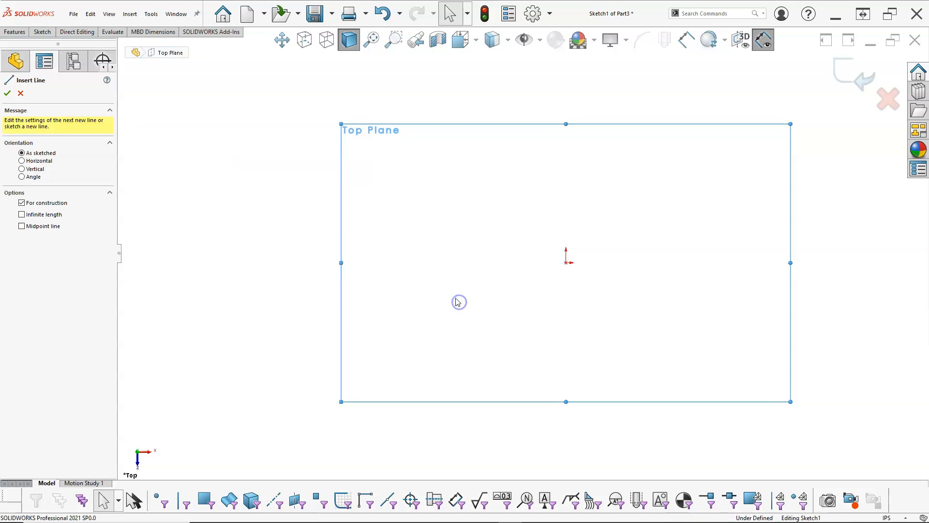
pyautogui.click(27, 216)
pyautogui.click(23, 160)
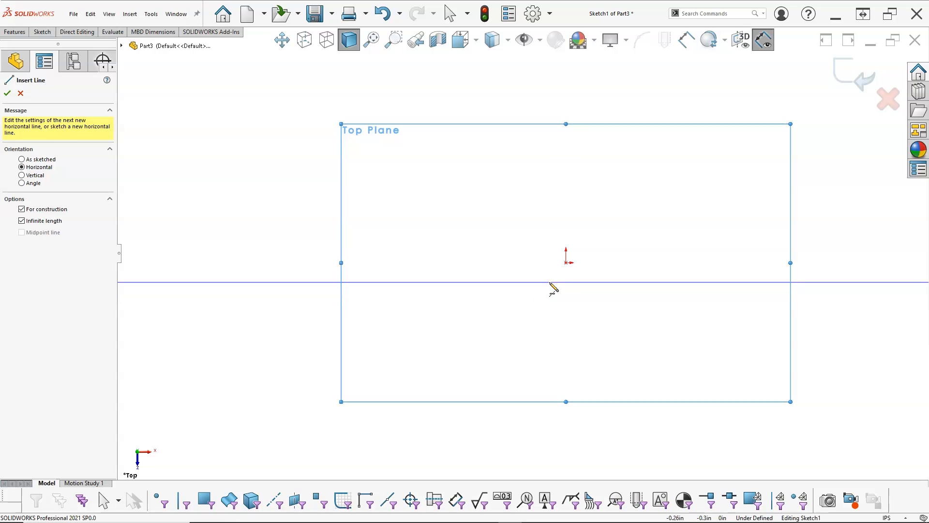
pyautogui.click(566, 263)
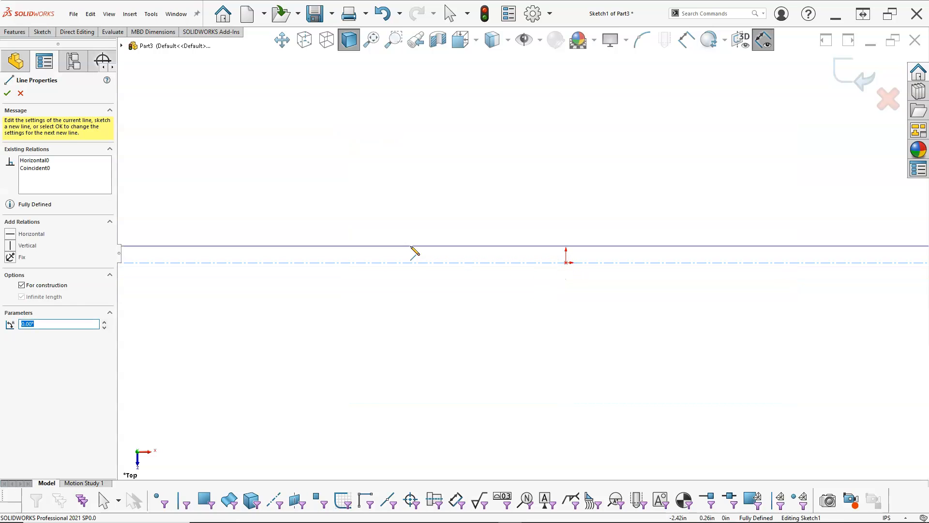
pyautogui.rightClick(415, 188)
pyautogui.click(442, 194)
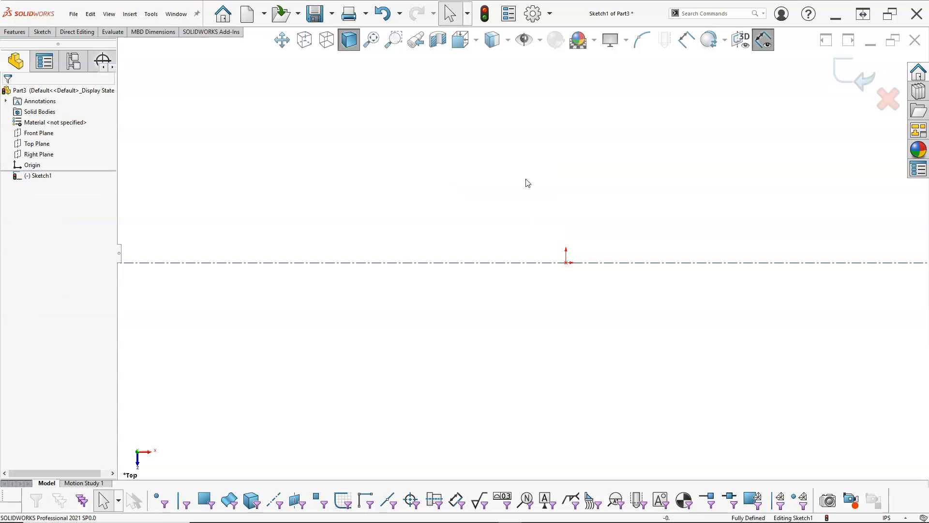
# - Sketch a circle about 0.35 in in diameter, centered about 1.09 in directly above the origin
pyautogui.rightClick(464, 192)
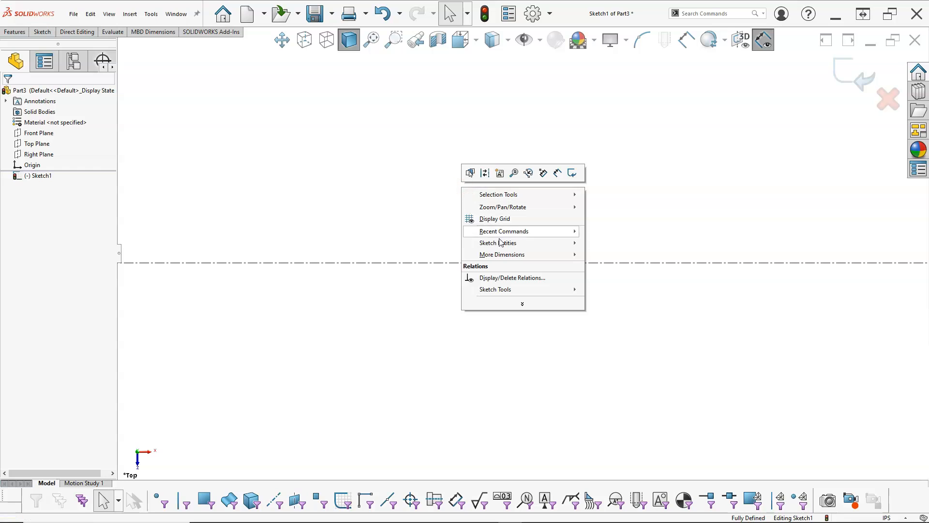
pyautogui.moveTo(537, 244)
pyautogui.click(594, 290)
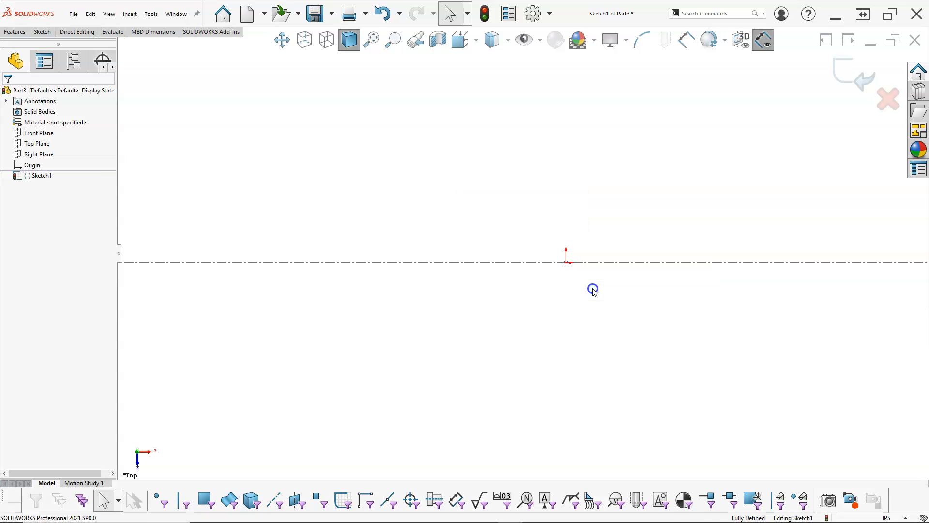
pyautogui.moveTo(566, 193); pyautogui.dragTo(576, 196)
pyautogui.rightClick(598, 207)
pyautogui.click(622, 215)
pyautogui.rightClick(632, 209)
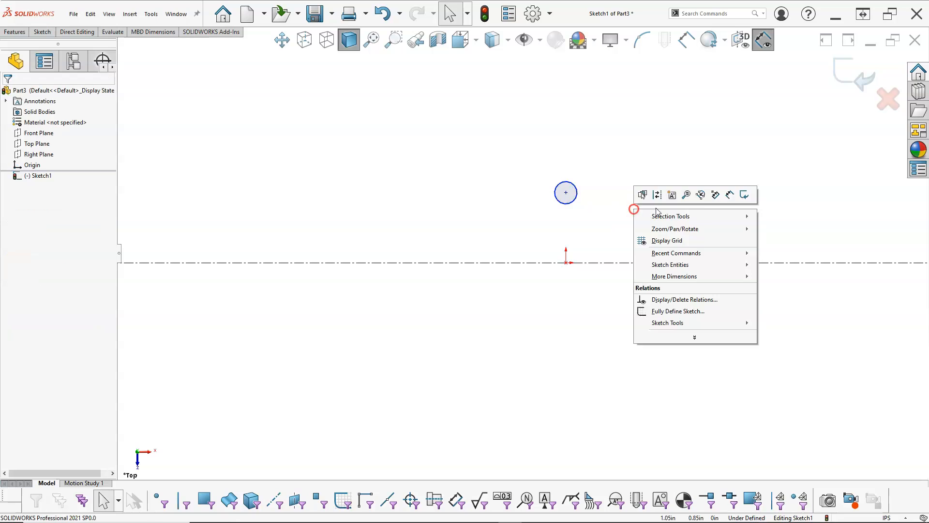
pyautogui.click(740, 193)
pyautogui.click(579, 190)
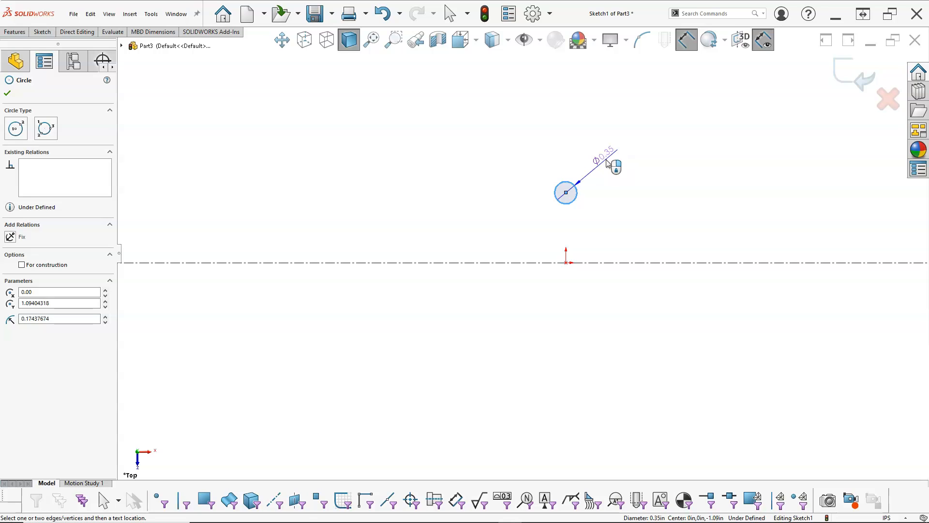
pyautogui.press('Escape')
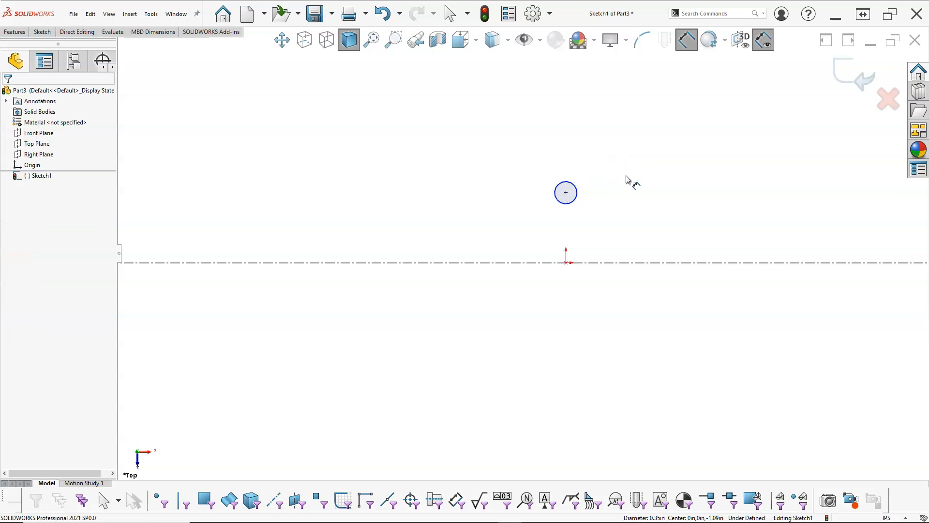
# - Switch the document units to MMGS (millimeter, gram, second) and reopen the circle's sketch for editing
pyautogui.click(903, 516)
pyautogui.click(859, 476)
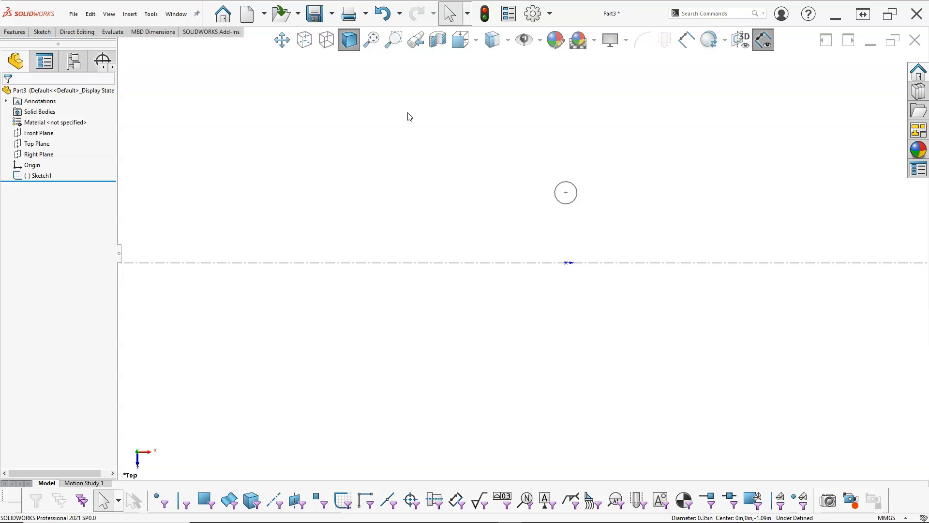
pyautogui.rightClick(35, 177)
pyautogui.click(46, 147)
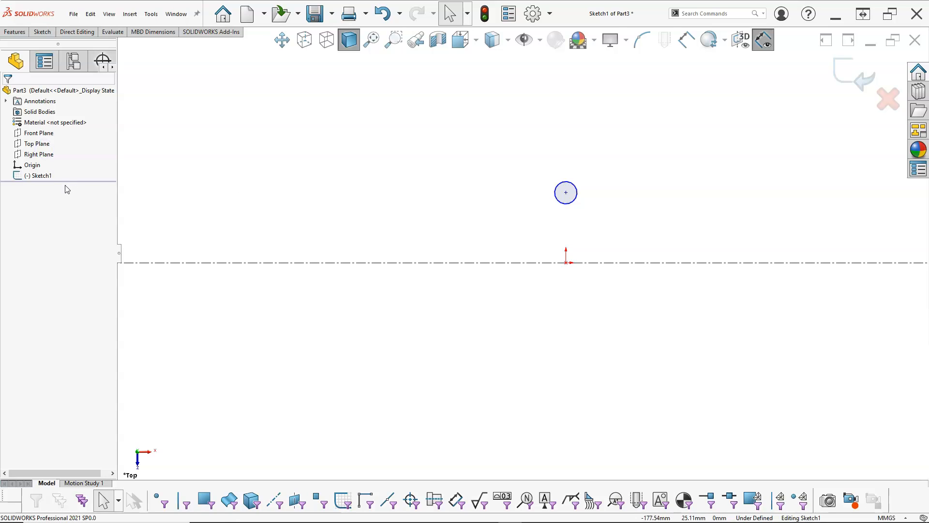
# - Dimension the circle's diameter as 12 mm
pyautogui.rightClick(390, 189)
pyautogui.click(487, 176)
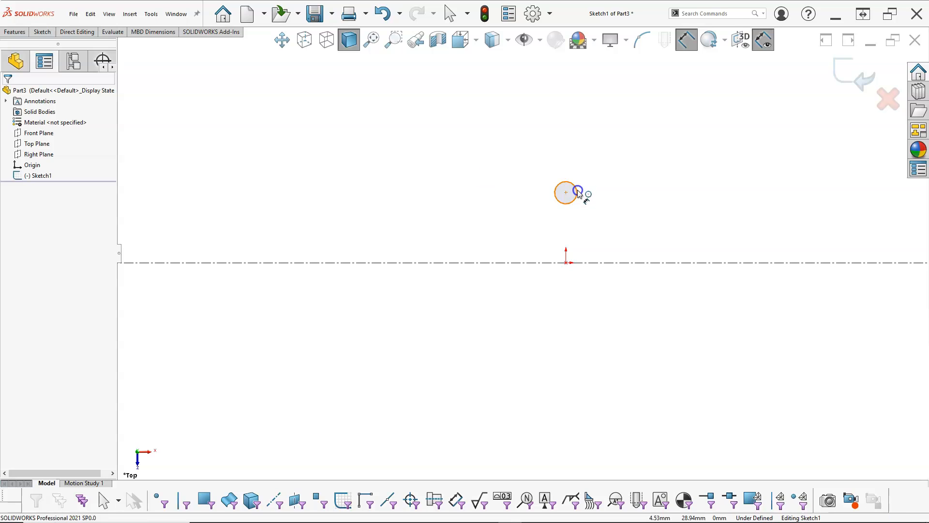
pyautogui.click(579, 193)
pyautogui.click(627, 179)
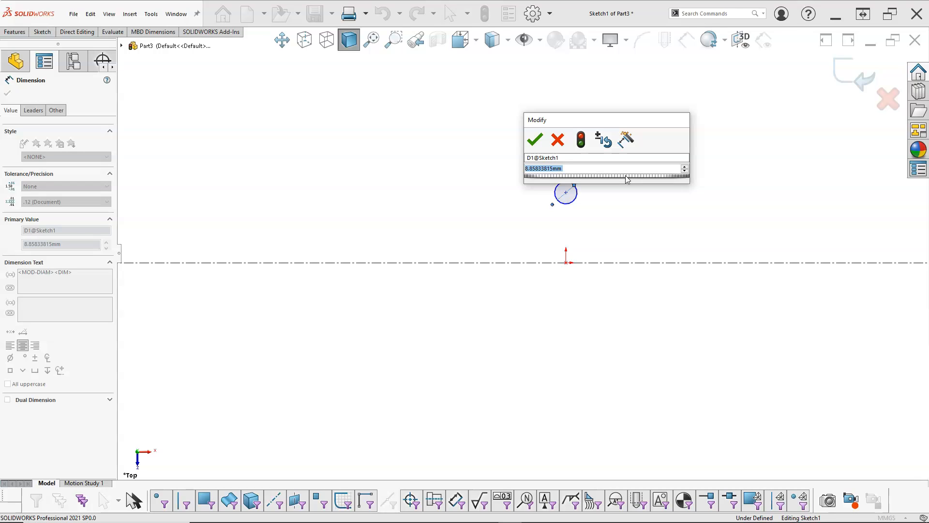
pyautogui.write('12')
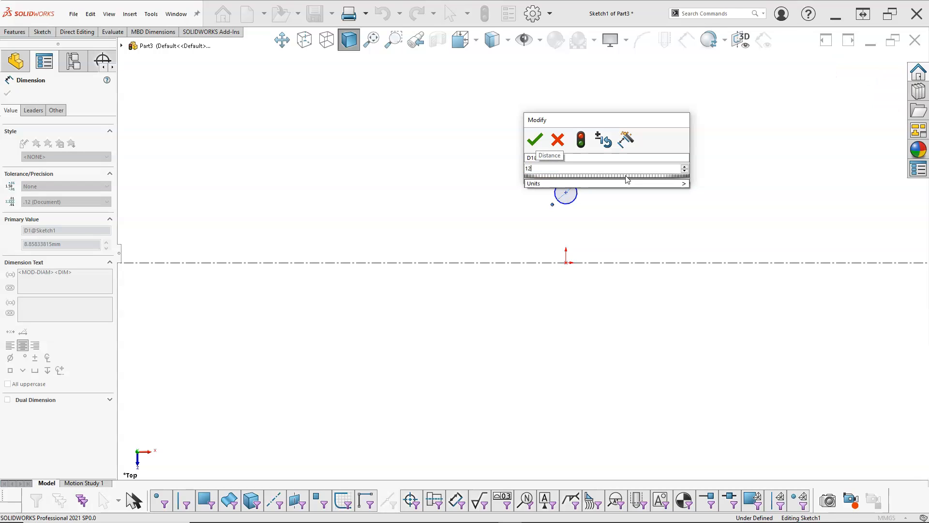
pyautogui.press('Return')
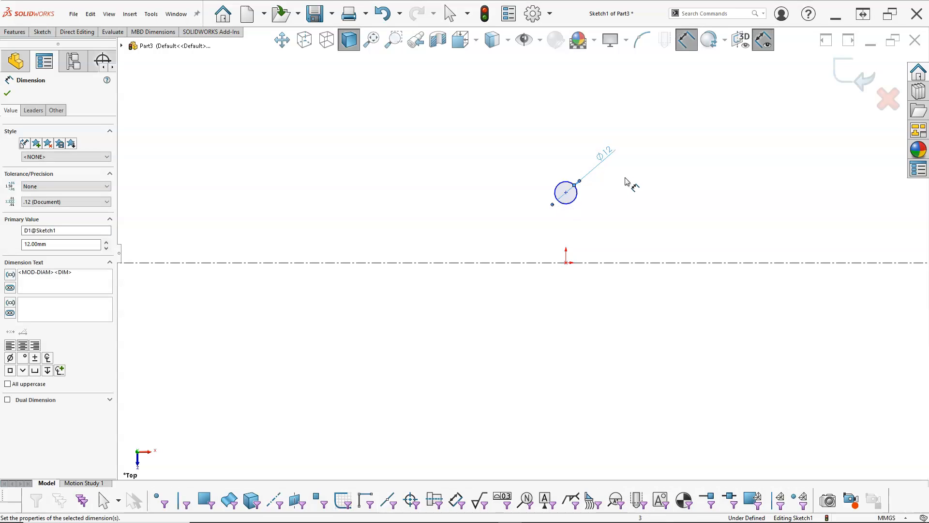
# - Dimension the distance from the horizontal centerline to the circle's center as 25 mm
pyautogui.click(606, 264)
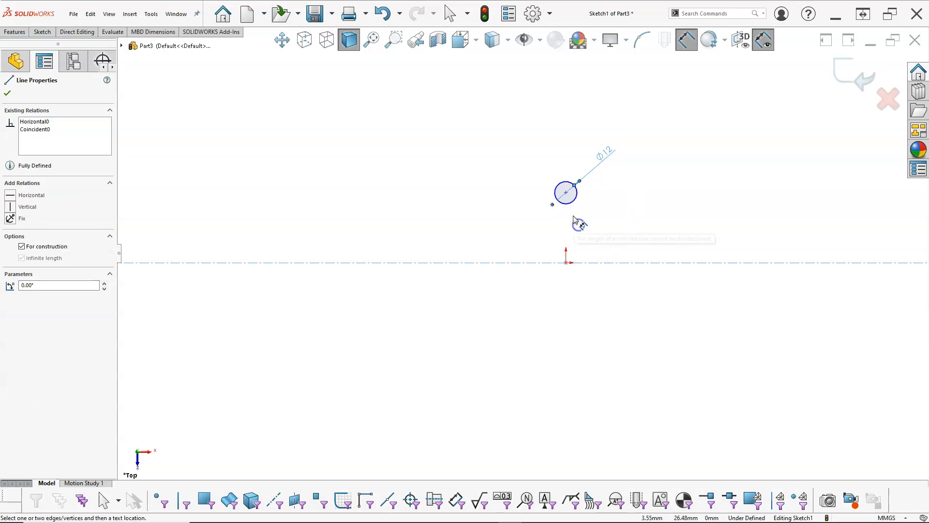
pyautogui.click(569, 202)
pyautogui.click(334, 215)
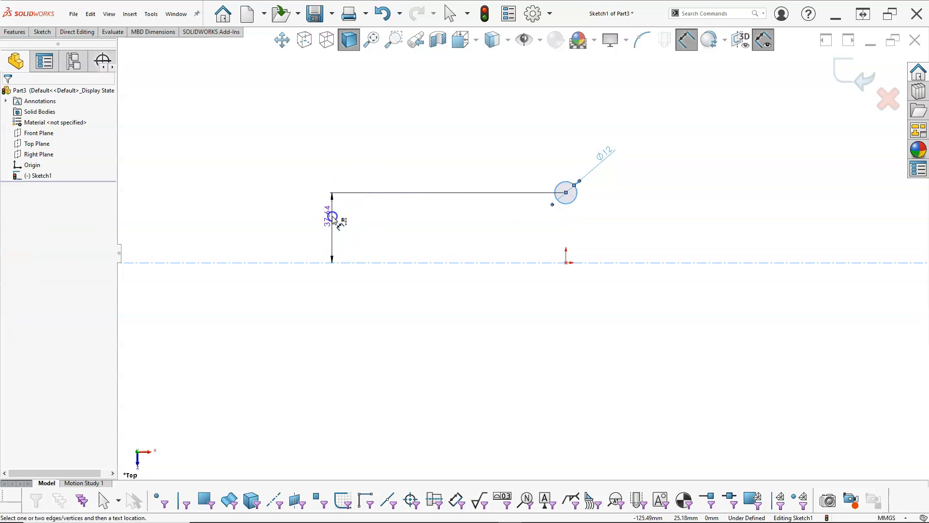
pyautogui.press('Return')
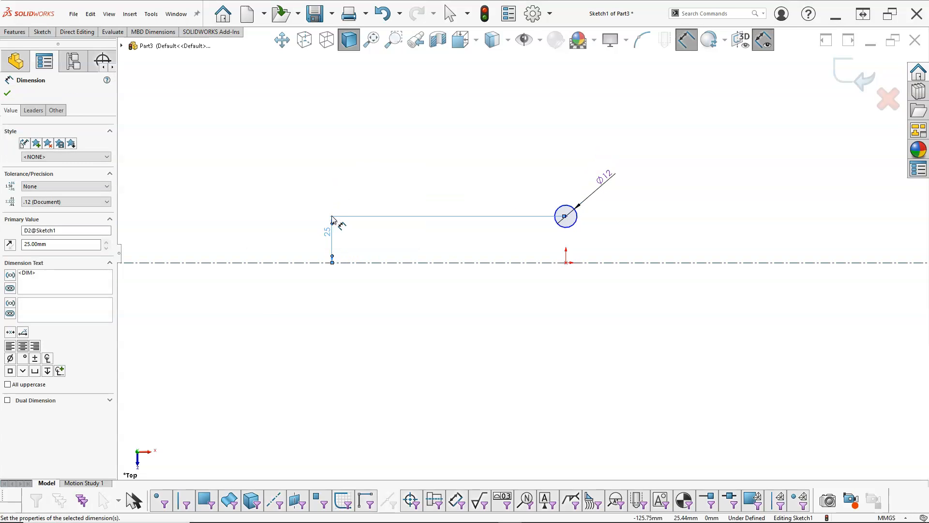
pyautogui.rightClick(420, 166)
pyautogui.click(448, 194)
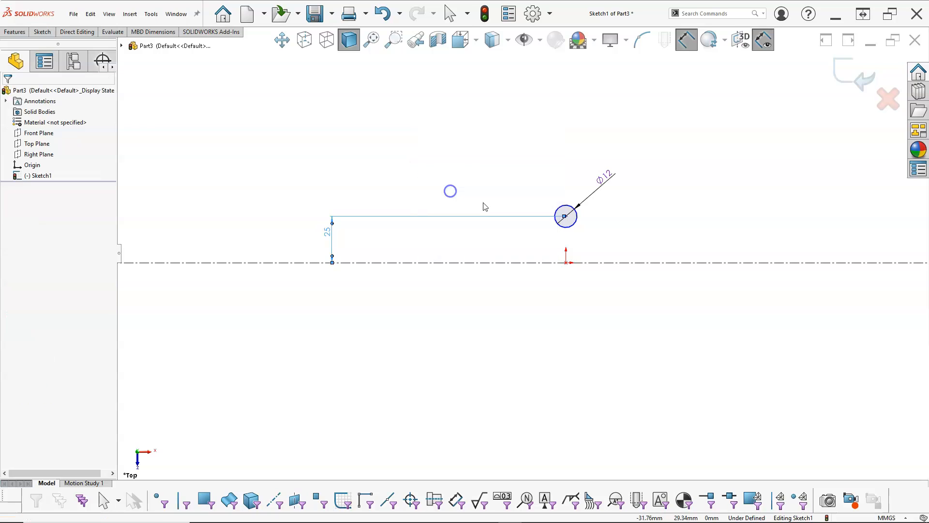
# - Add a vertical relation between the circle's center point and the origin
pyautogui.moveTo(565, 217)
pyautogui.mouseDown()
pyautogui.moveTo(622, 223)
pyautogui.moveTo(562, 219)
pyautogui.moveTo(595, 224)
pyautogui.moveTo(569, 222)
pyautogui.mouseUp()
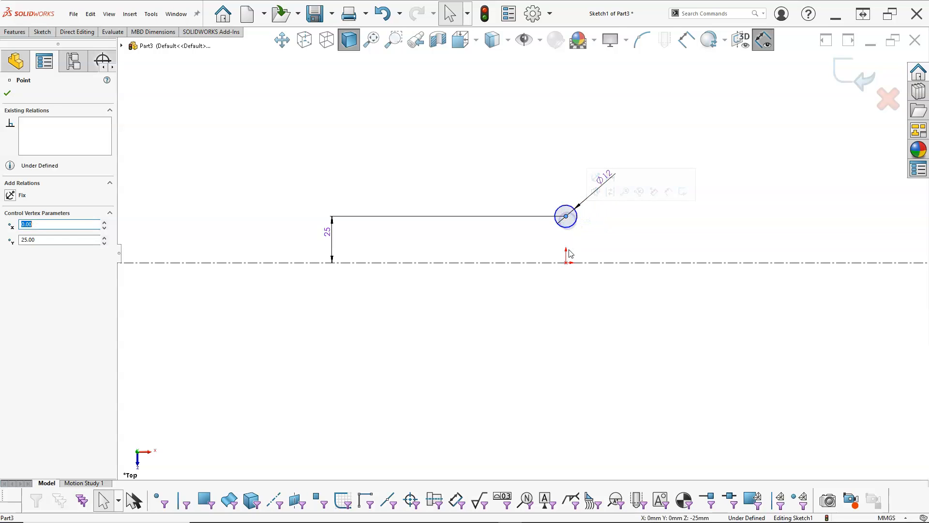
pyautogui.click(566, 263)
pyautogui.keyDown('ctrl'); pyautogui.click(566, 217); pyautogui.keyUp('ctrl')
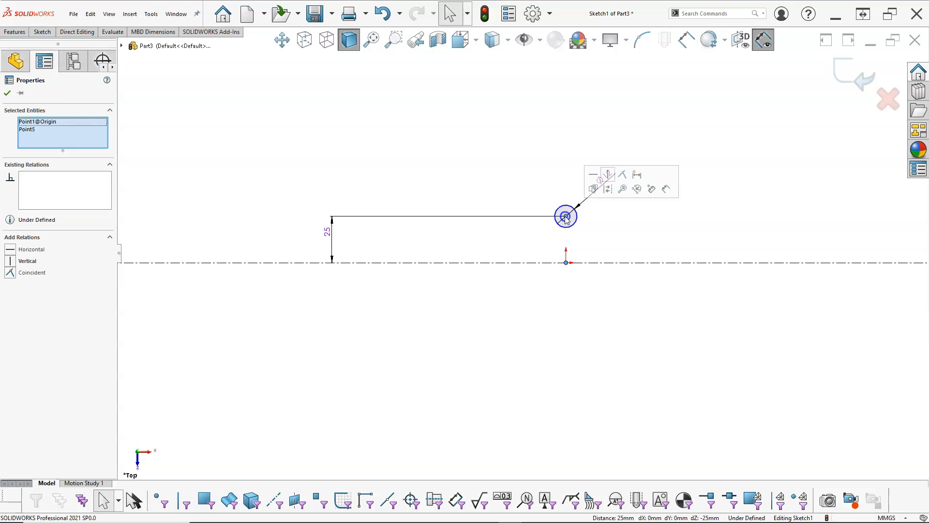
pyautogui.click(609, 175)
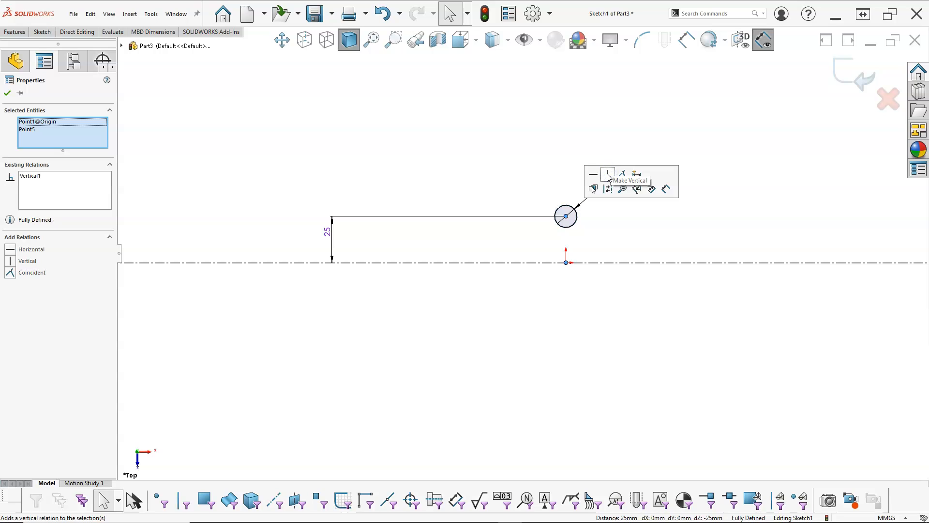
pyautogui.click(580, 141)
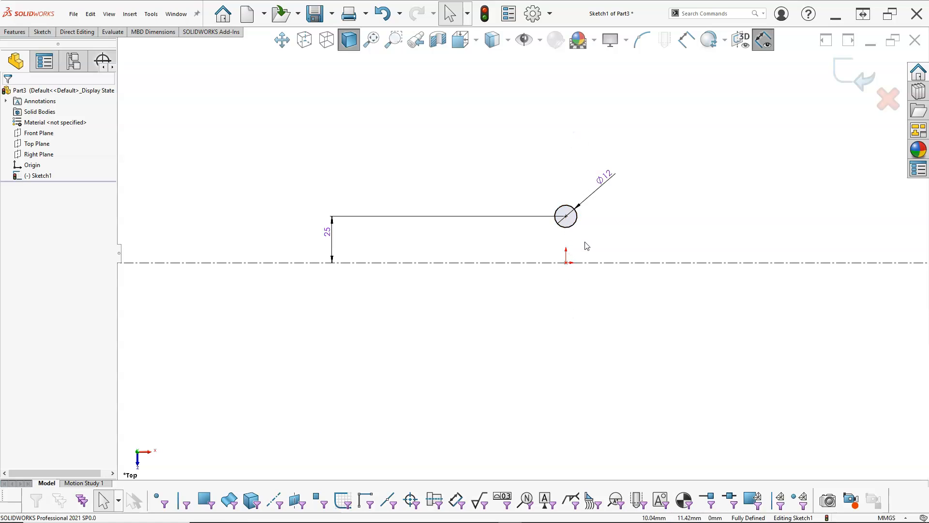
pyautogui.scroll(-1, 576, 285)
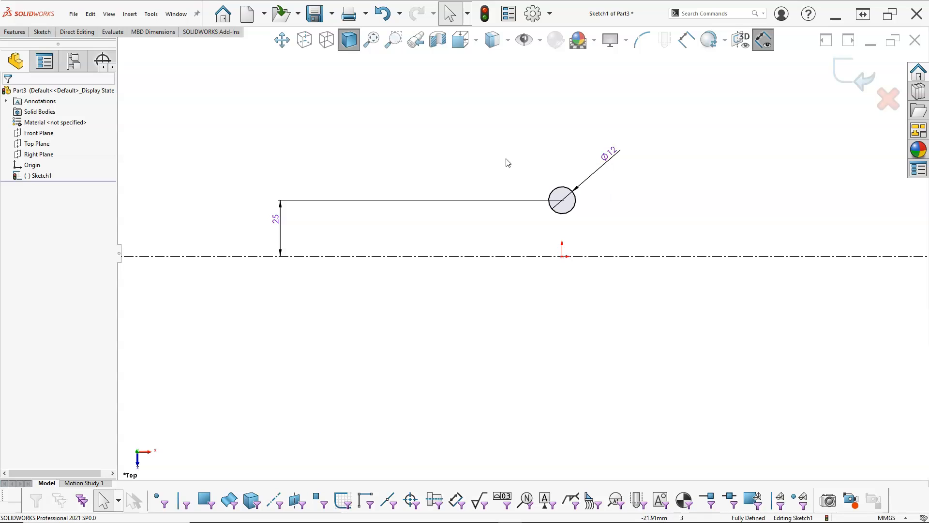
# - Copy the 12 mm circle and place the copy with its center on the horizontal centerline, about 58 mm left of the origin
pyautogui.click(560, 189)
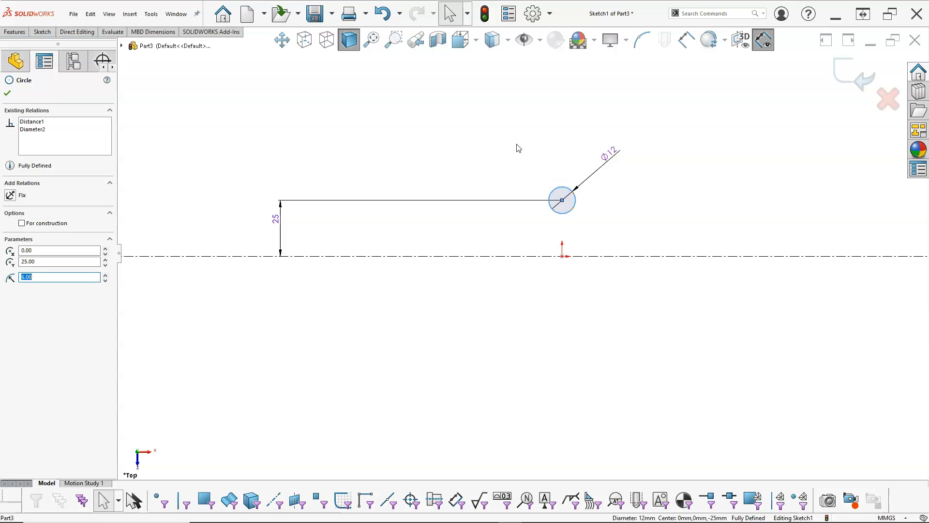
pyautogui.click(447, 264)
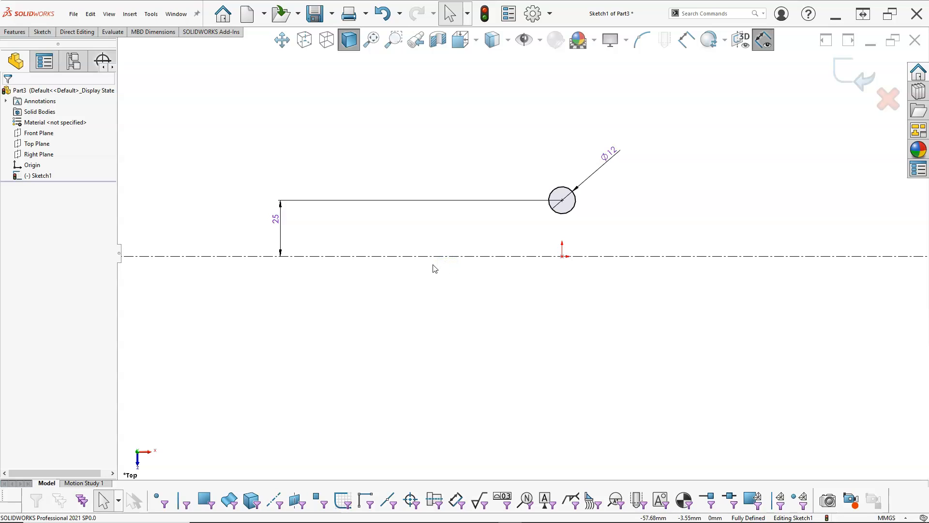
pyautogui.click(433, 266)
pyautogui.click(432, 256)
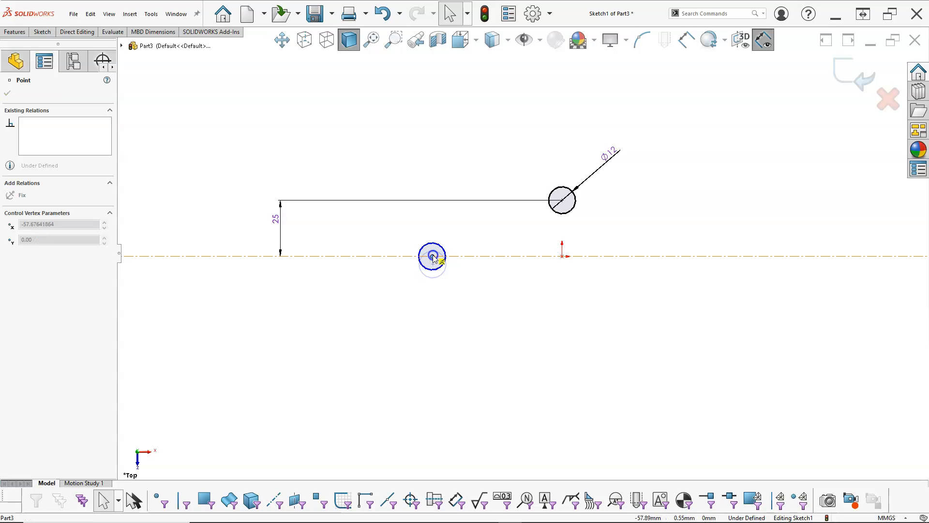
pyautogui.click(442, 324)
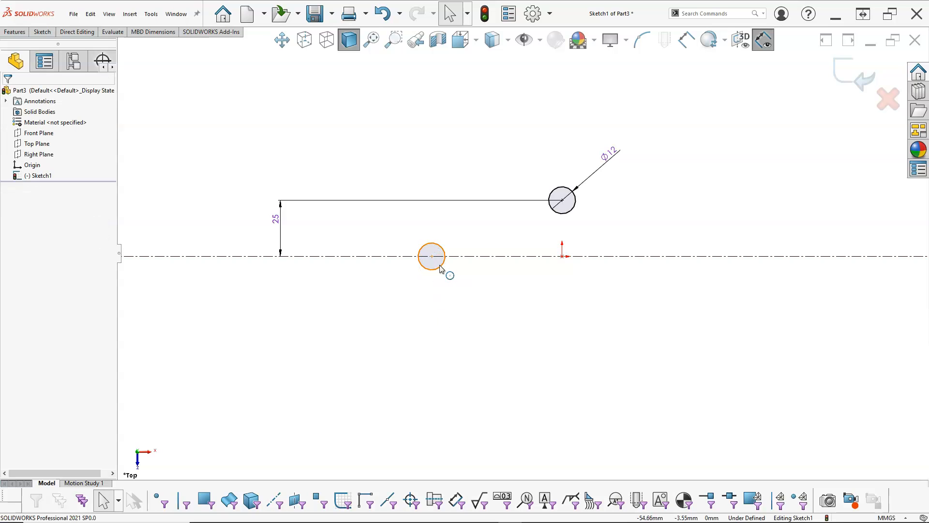
# - Show the sketch relations to check how the copied circle is constrained, and hide them again
pyautogui.click(540, 42)
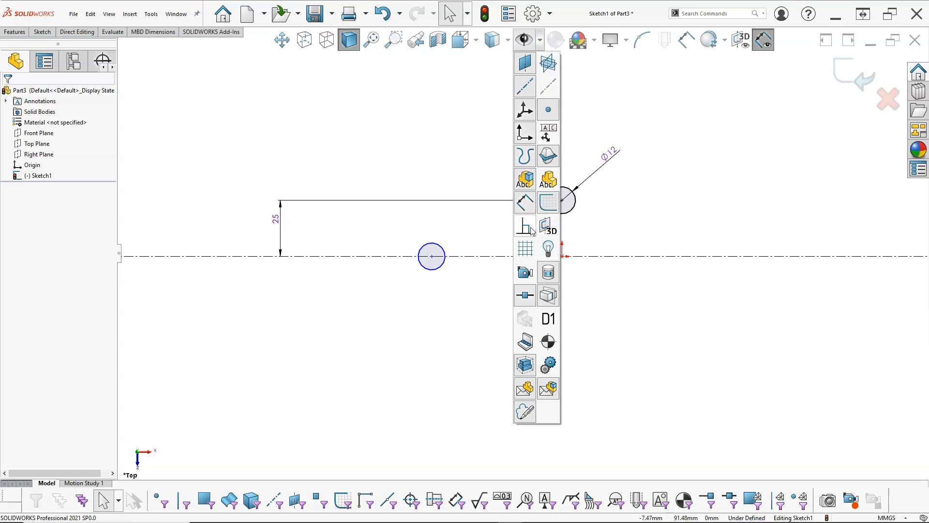
pyautogui.click(527, 230)
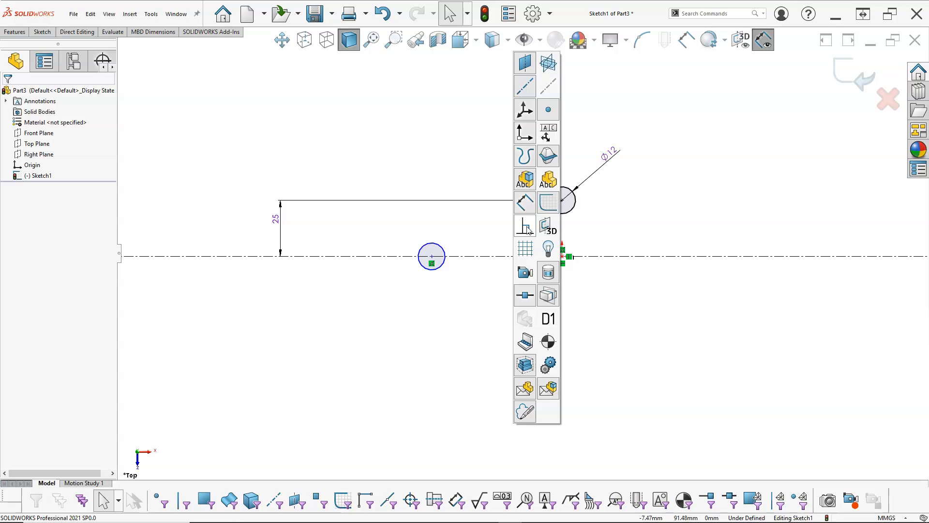
pyautogui.click(528, 230)
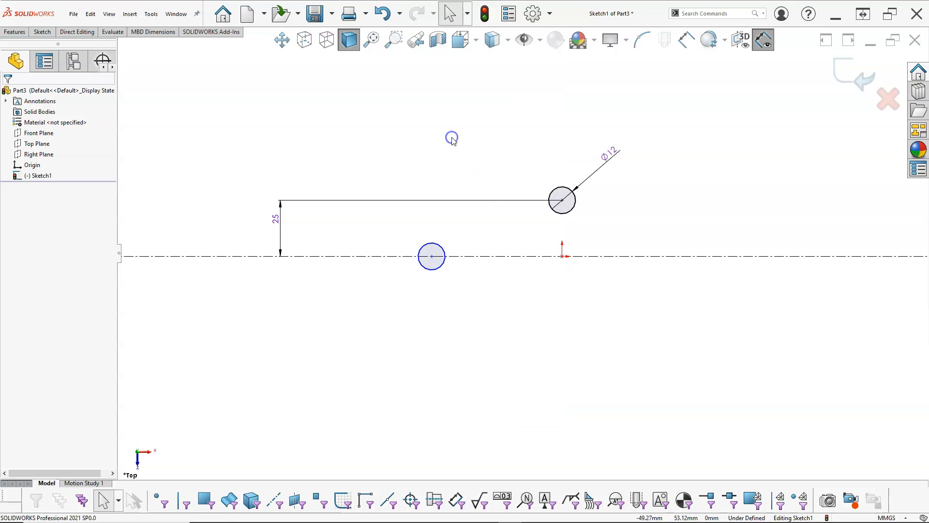
# - Slide the copied circle by its center point along the centerline to about 51 mm left of the origin
pyautogui.click(440, 249)
pyautogui.click(455, 301)
pyautogui.click(433, 256)
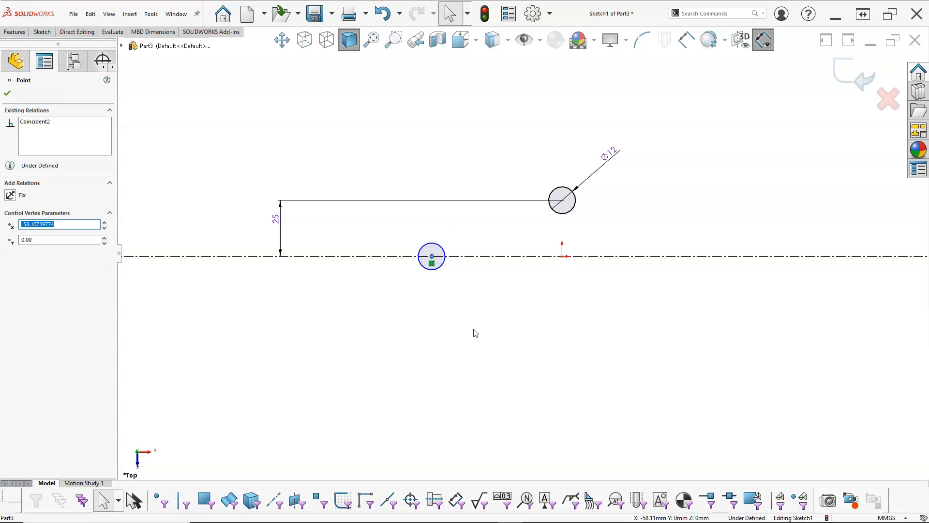
pyautogui.moveTo(432, 256)
pyautogui.mouseDown()
pyautogui.moveTo(470, 257)
pyautogui.moveTo(448, 257)
pyautogui.mouseUp()
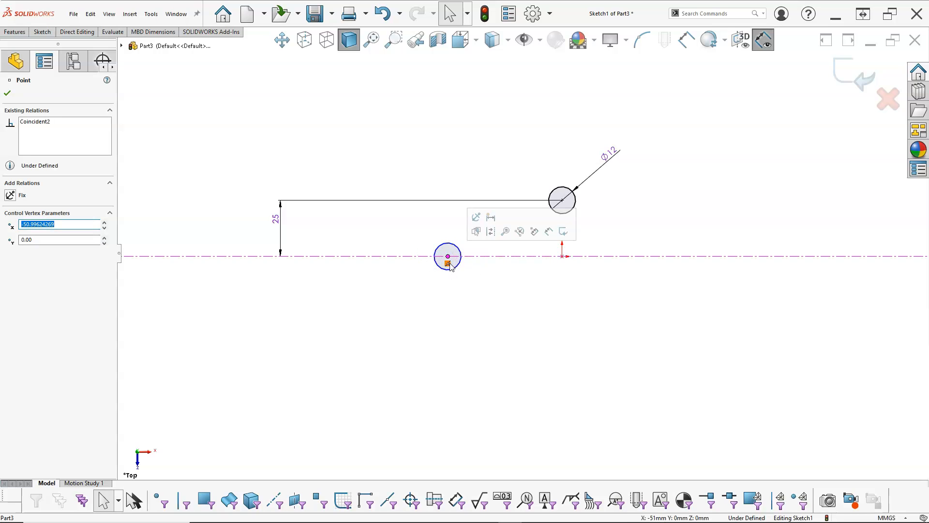
# - Examine the existing relations of the upper circle and its center point, and the relations available between the two circles
pyautogui.click(562, 200)
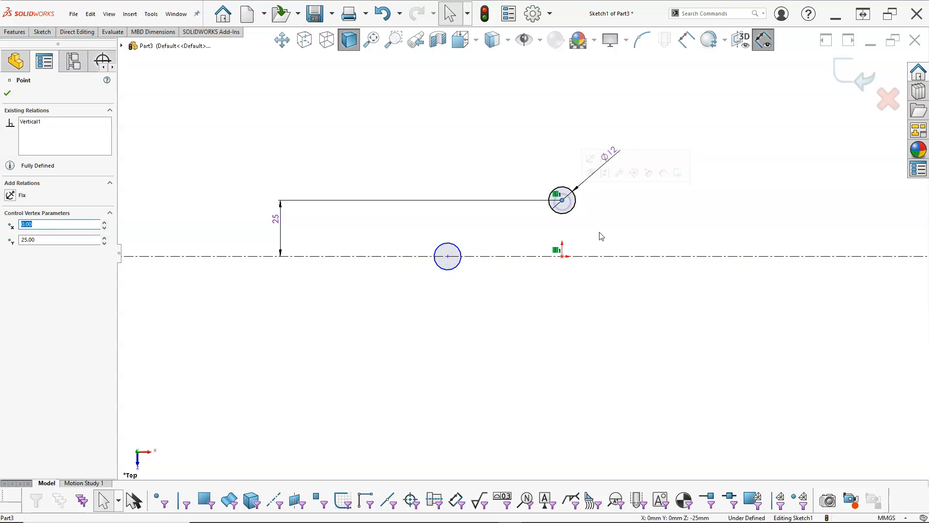
pyautogui.click(580, 216)
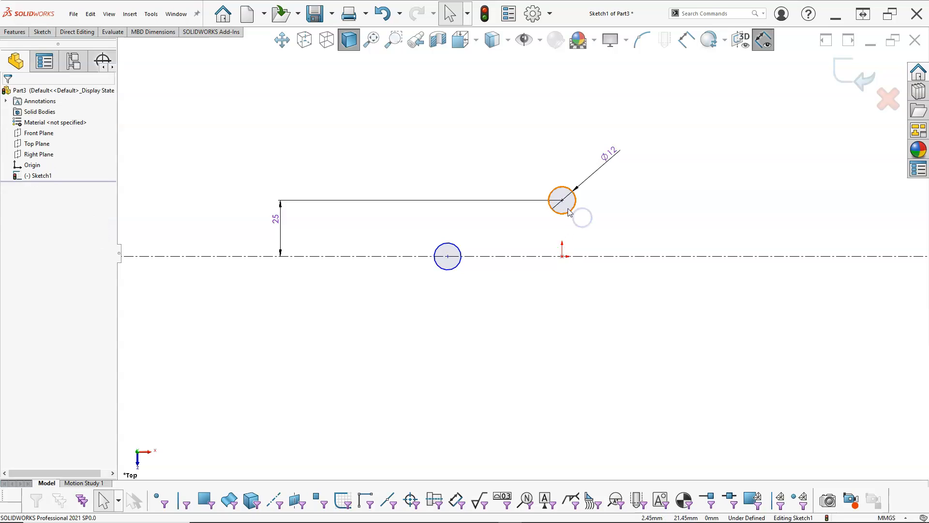
pyautogui.click(571, 211)
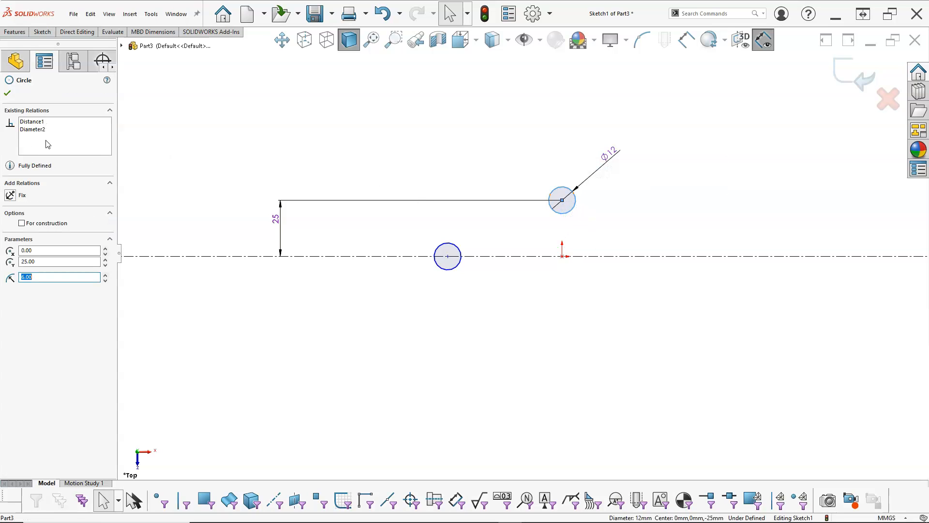
pyautogui.click(329, 176)
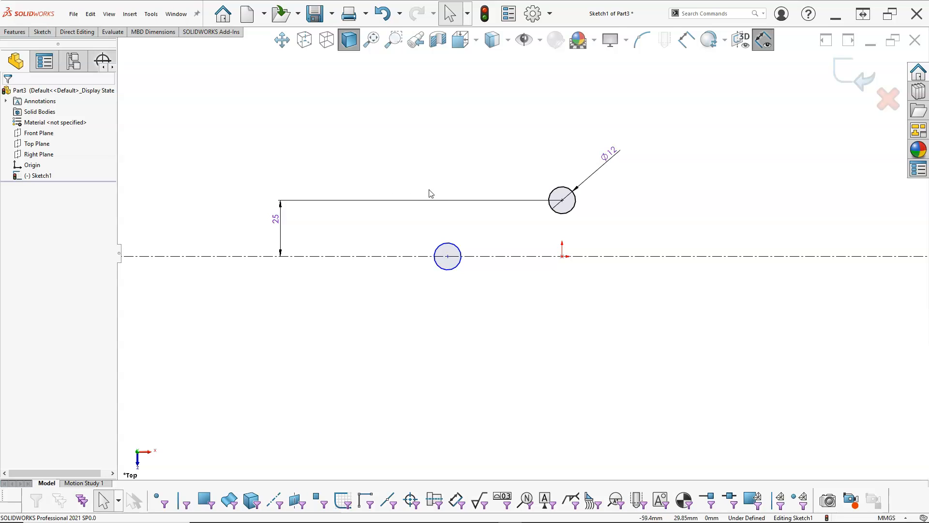
pyautogui.click(456, 251)
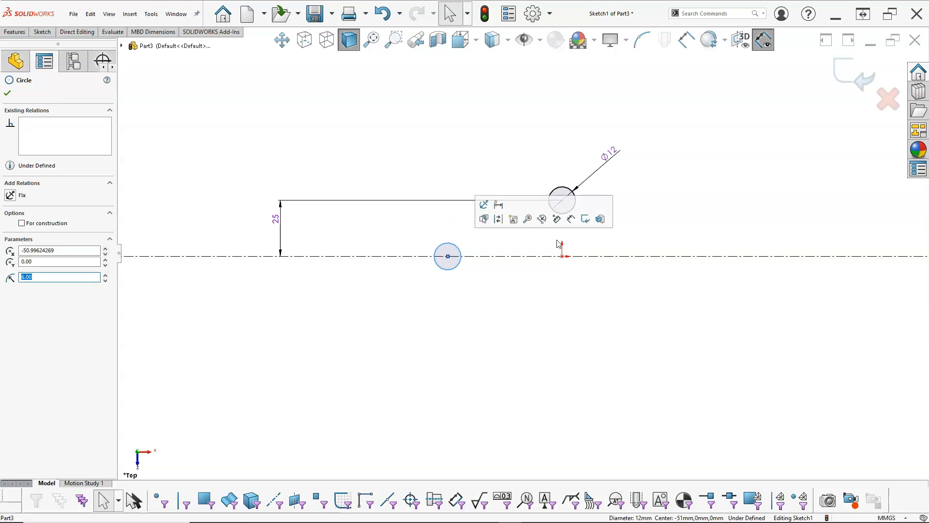
pyautogui.keyDown('ctrl'); pyautogui.click(576, 203); pyautogui.keyUp('ctrl')
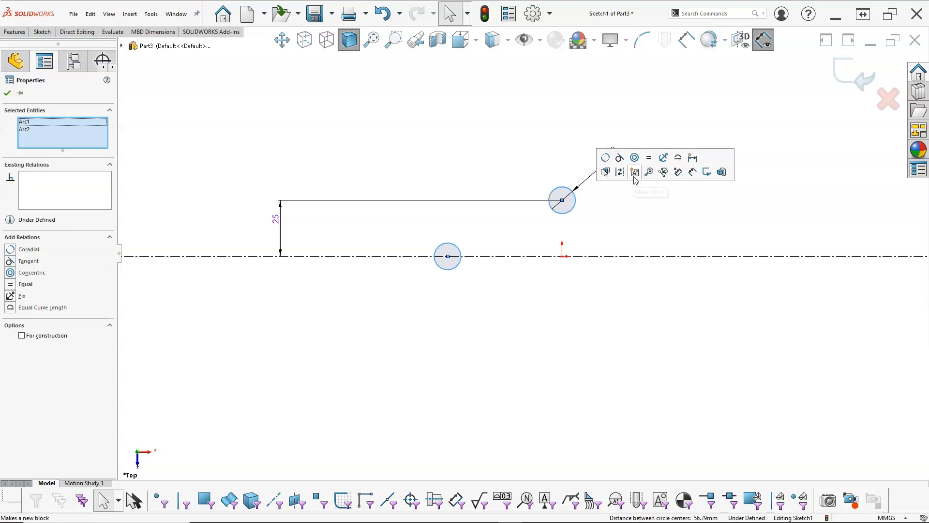
pyautogui.press('Escape')
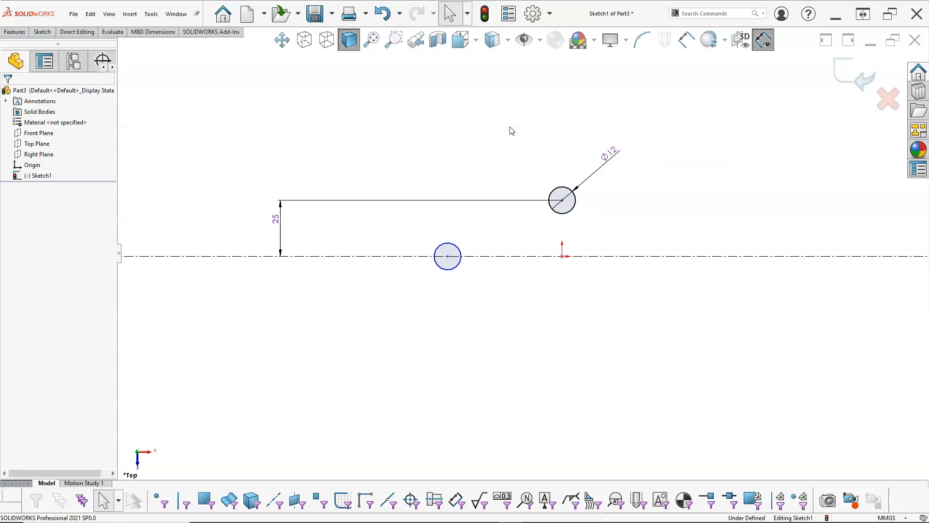
# - Sketch a centerpoint arc of about 18.4 mm radius around the left circle, from directly below its center around the left side to above it
pyautogui.rightClick(457, 158)
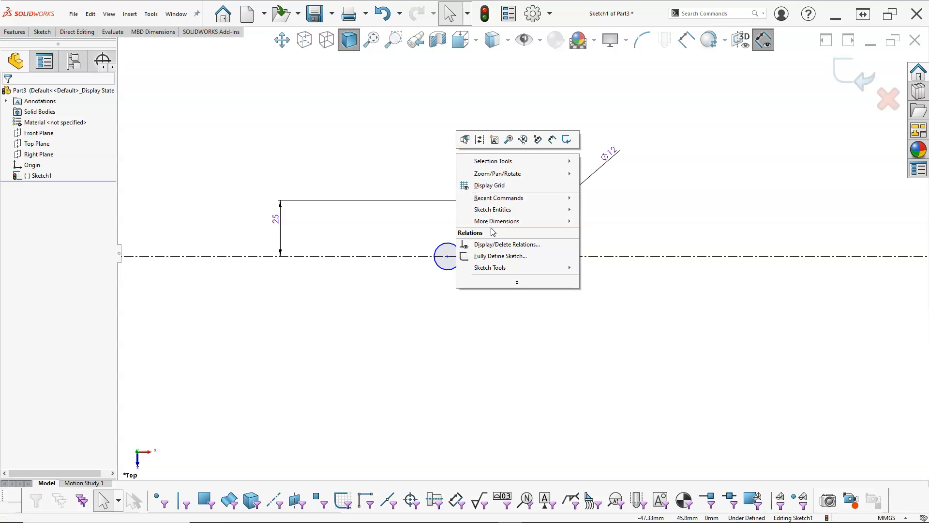
pyautogui.moveTo(493, 211)
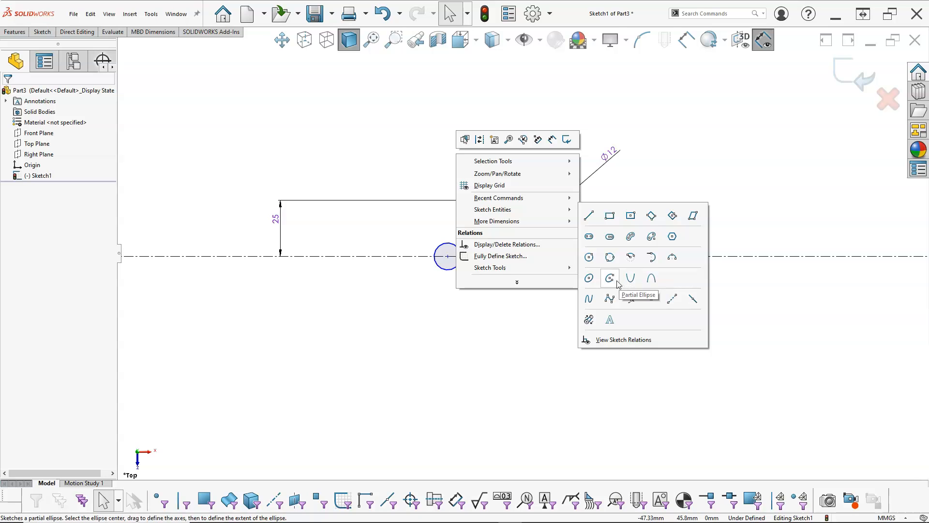
pyautogui.click(630, 257)
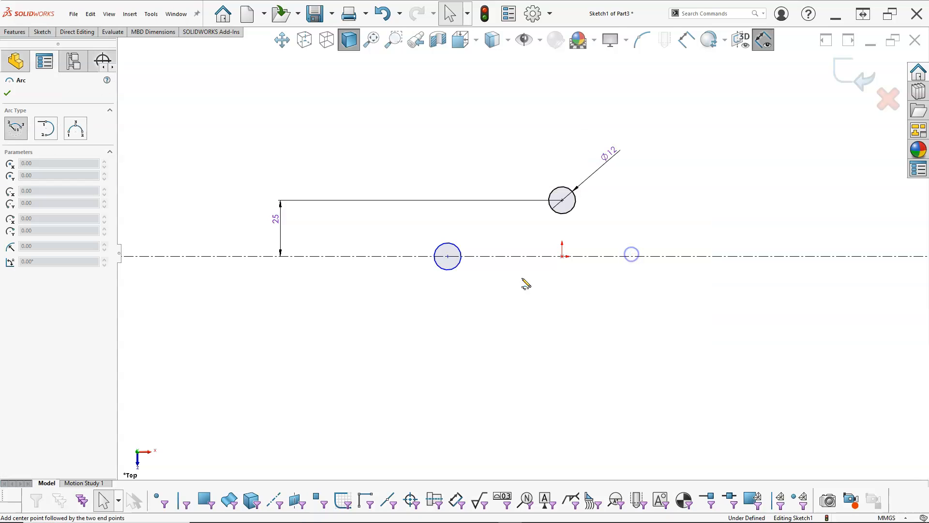
pyautogui.click(447, 256)
pyautogui.click(448, 297)
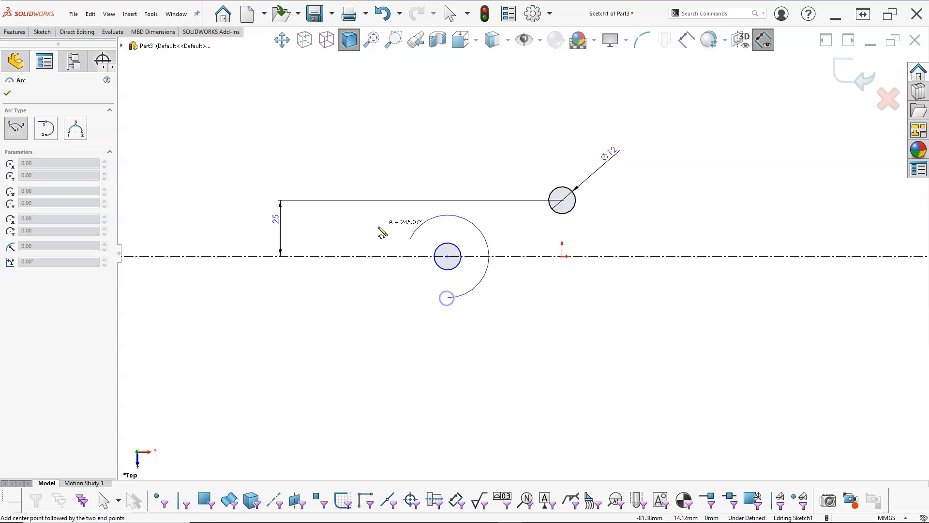
pyautogui.click(445, 231)
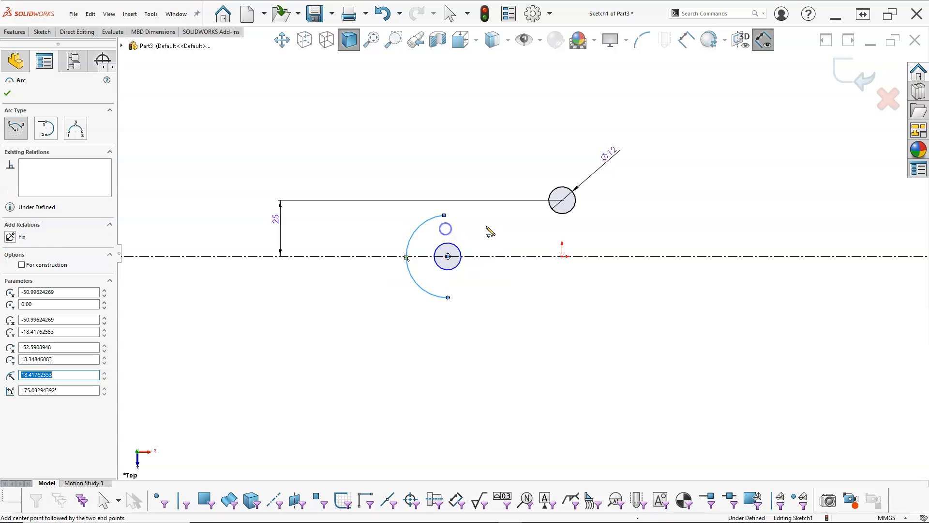
# - Sketch a centerpoint arc of about 18 mm radius over the upper circle, sweeping about 133° from its right side to the upper left
pyautogui.click(562, 200)
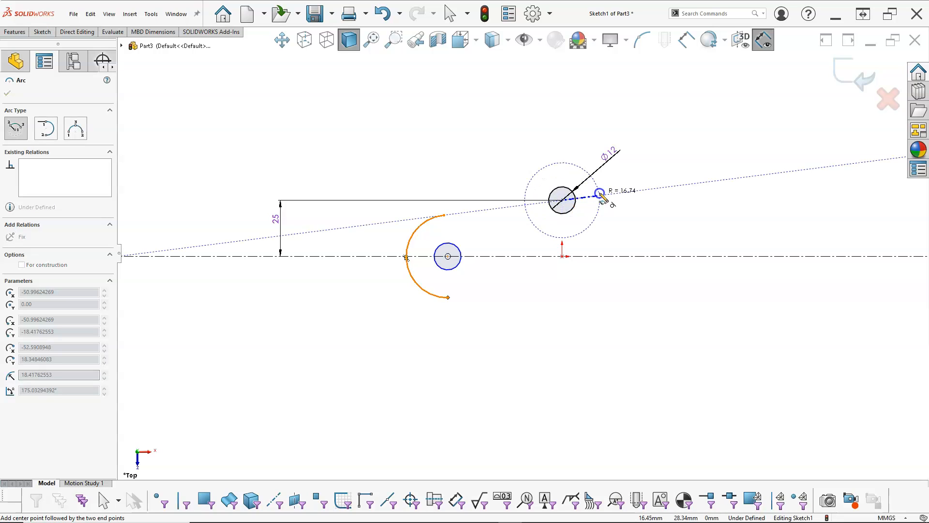
pyautogui.click(604, 200)
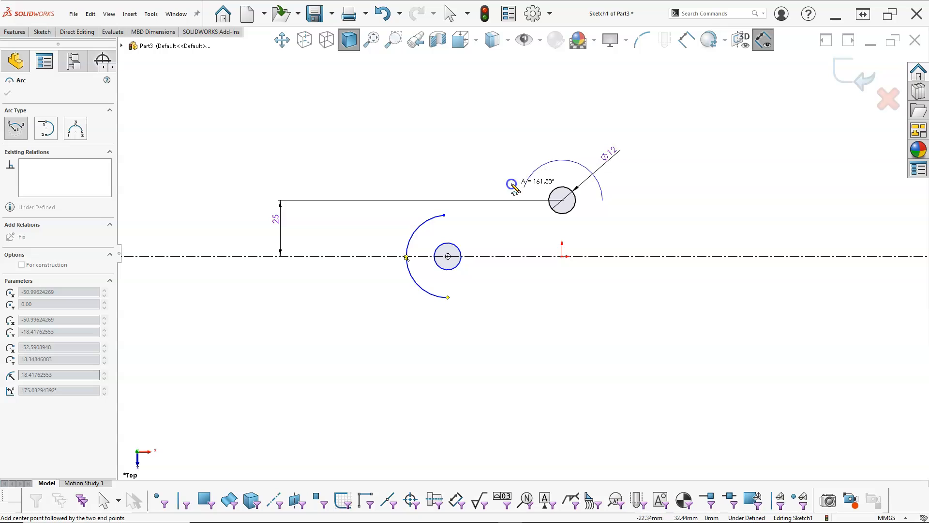
pyautogui.click(535, 170)
pyautogui.rightClick(503, 133)
pyautogui.click(520, 137)
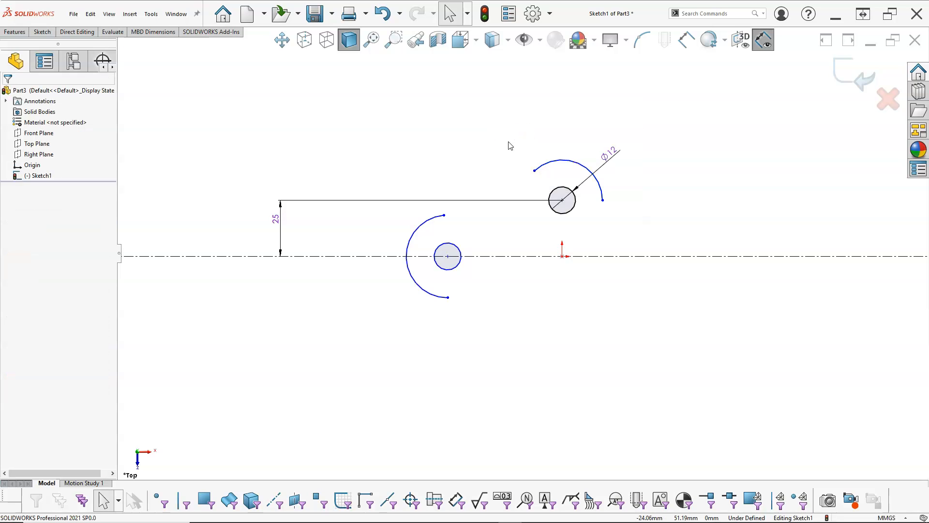
pyautogui.rightClick(501, 141)
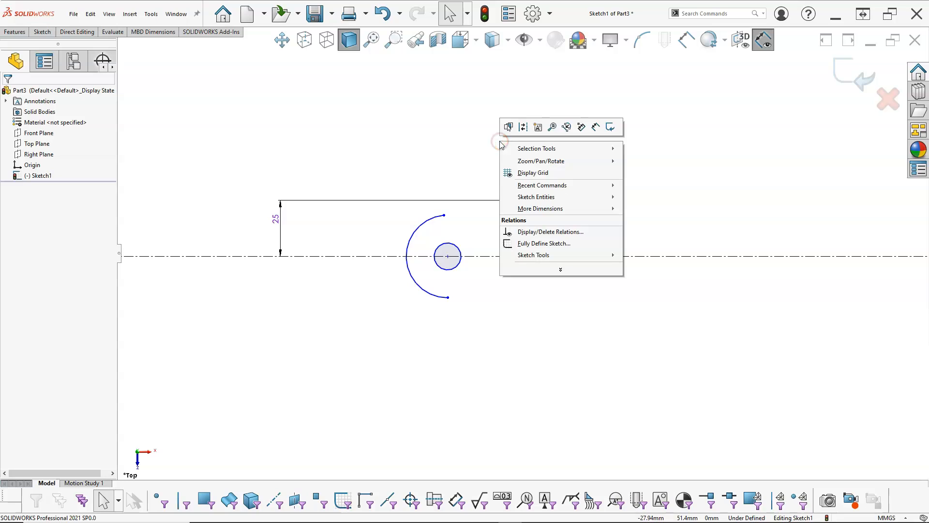
pyautogui.moveTo(527, 198)
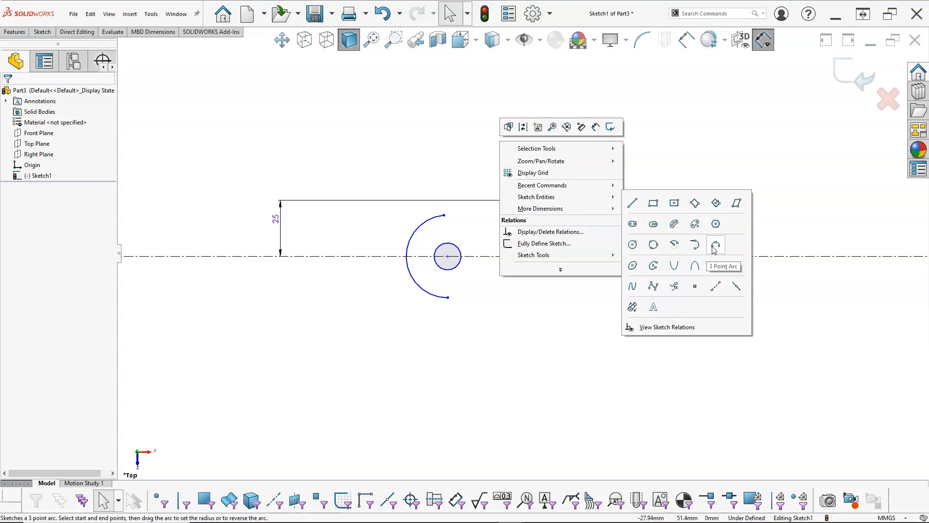
pyautogui.click(674, 244)
pyautogui.click(562, 200)
pyautogui.click(603, 200)
pyautogui.click(534, 171)
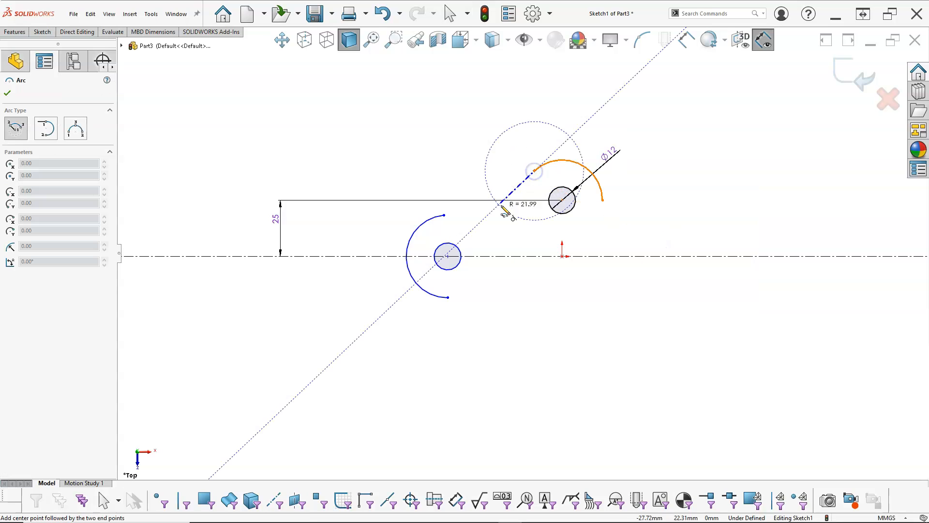
pyautogui.press('Escape')
# - Connect the upper arc's left endpoint to the left arc's upper endpoint with a tangent arc
pyautogui.rightClick(486, 140)
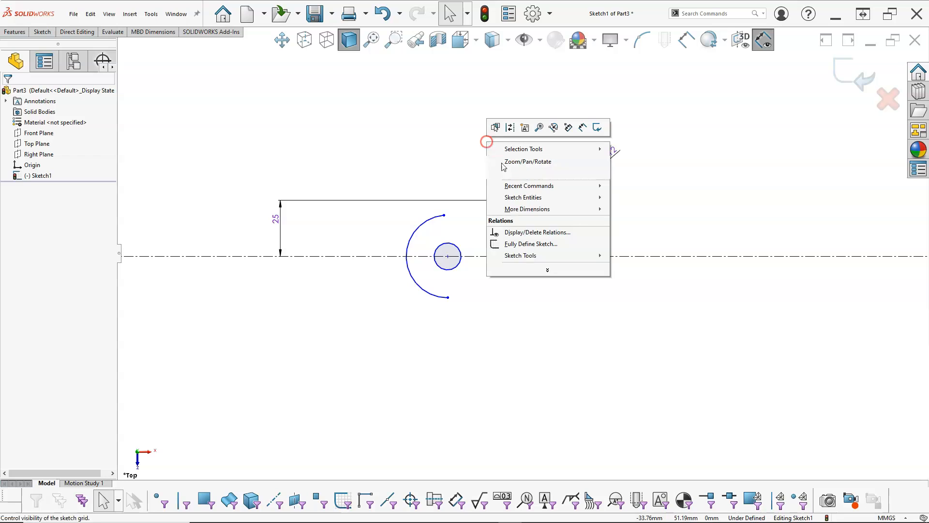
pyautogui.moveTo(526, 196)
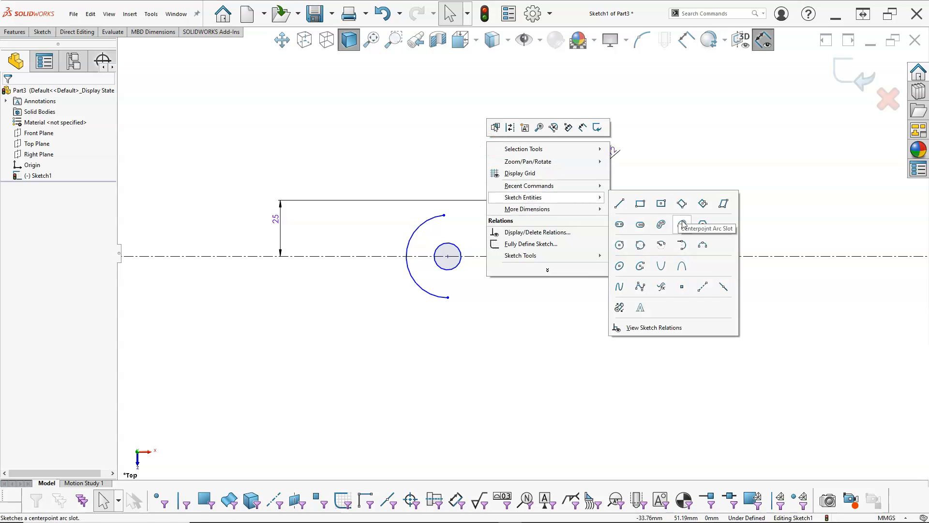
pyautogui.click(685, 246)
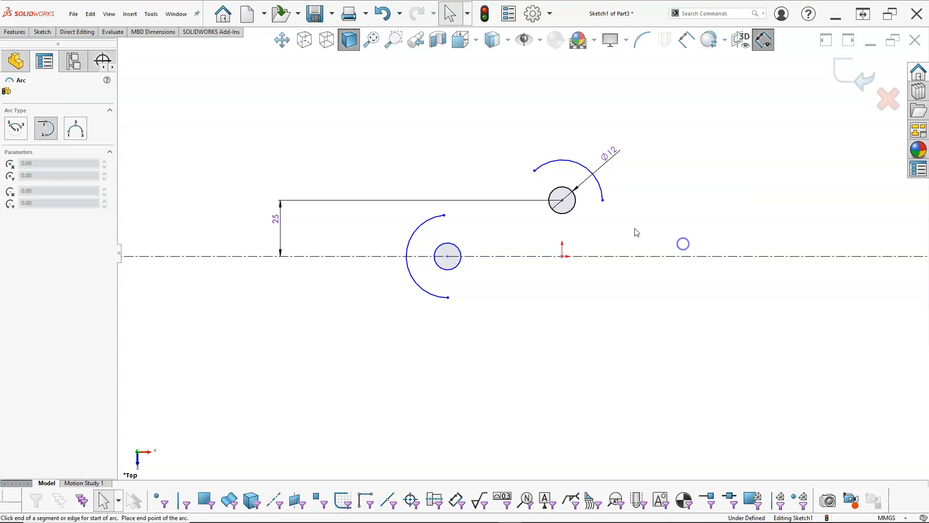
pyautogui.click(534, 171)
pyautogui.click(444, 215)
pyautogui.rightClick(458, 95)
pyautogui.click(483, 102)
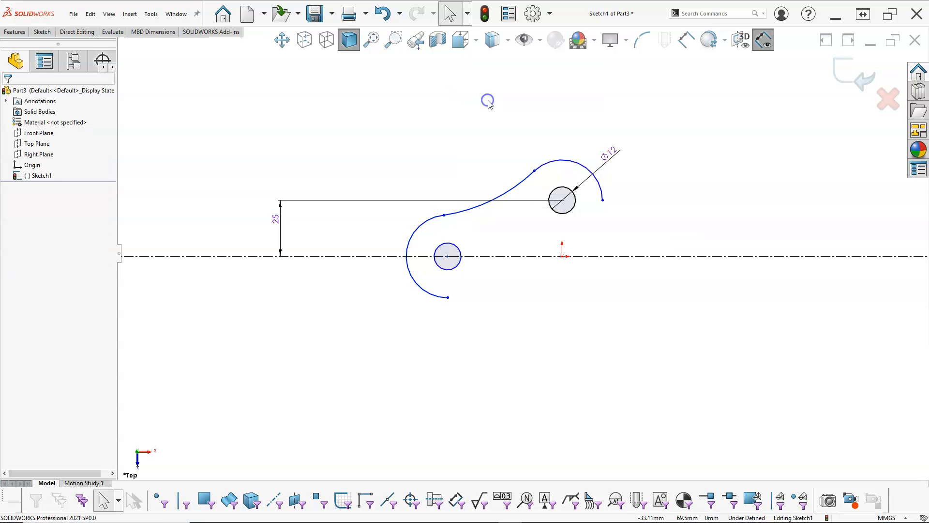
# - Add a tangent relation between the connecting arc and the left arc, and check the connecting arc's relations
pyautogui.click(466, 210)
pyautogui.keyDown('ctrl'); pyautogui.click(428, 221); pyautogui.keyUp('ctrl')
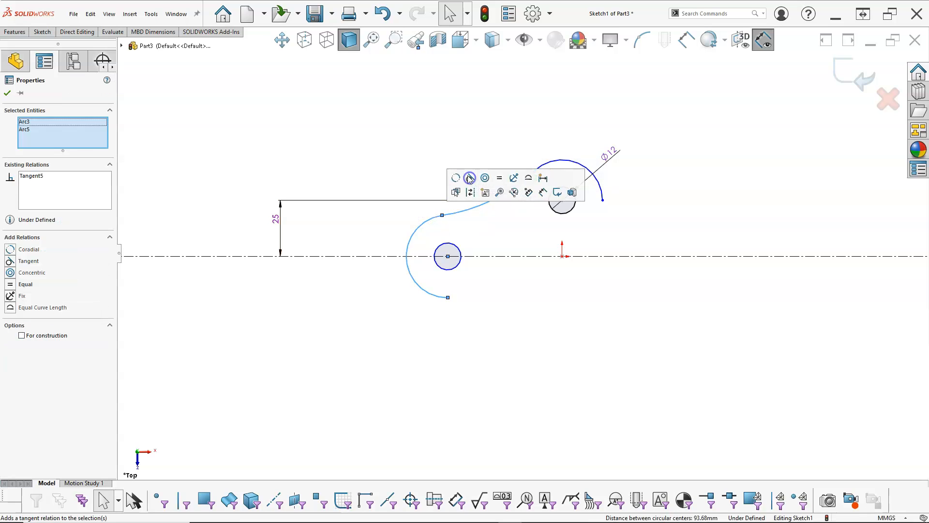
pyautogui.click(469, 178)
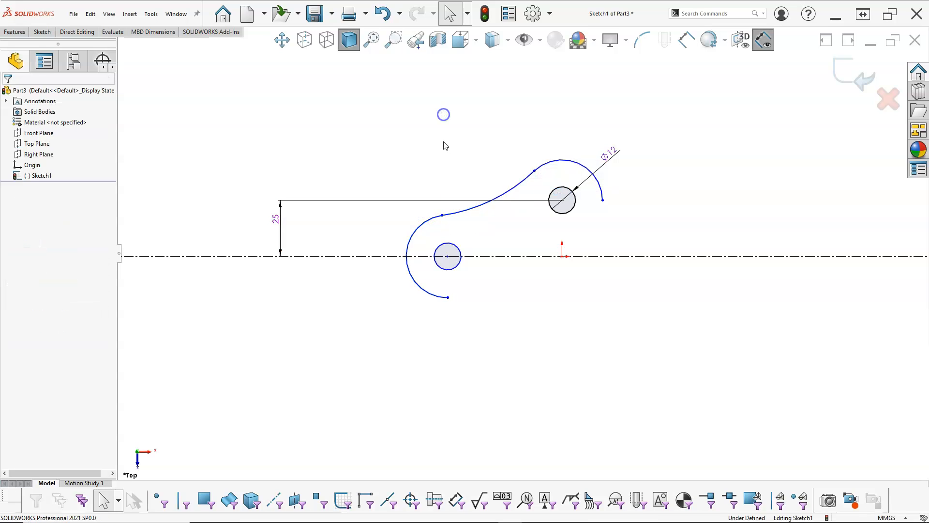
pyautogui.click(501, 194)
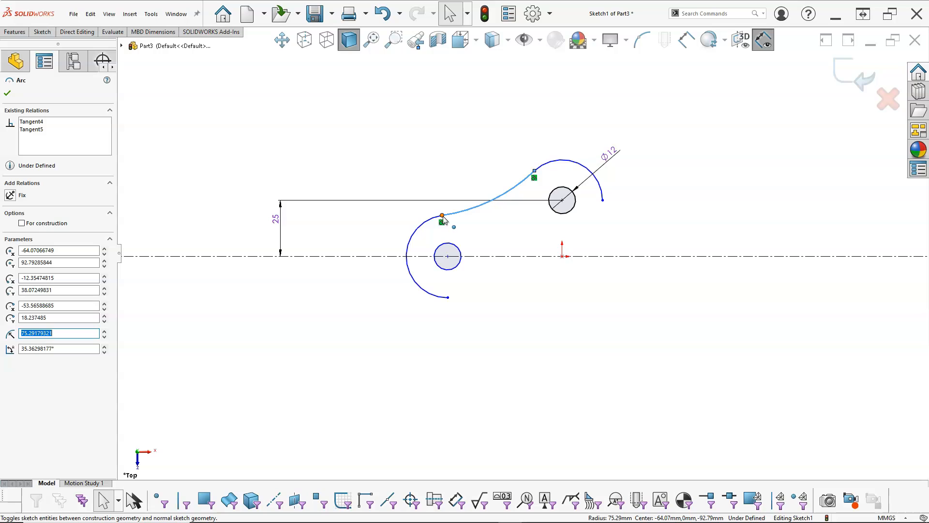
pyautogui.click(470, 235)
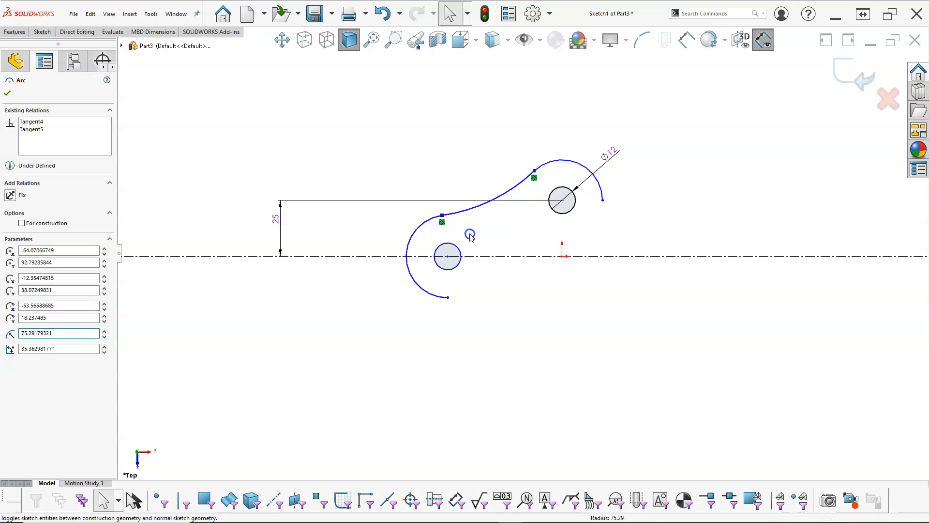
# - Dimension the radius of the arc around the left circle as 18 mm
pyautogui.rightClick(463, 130)
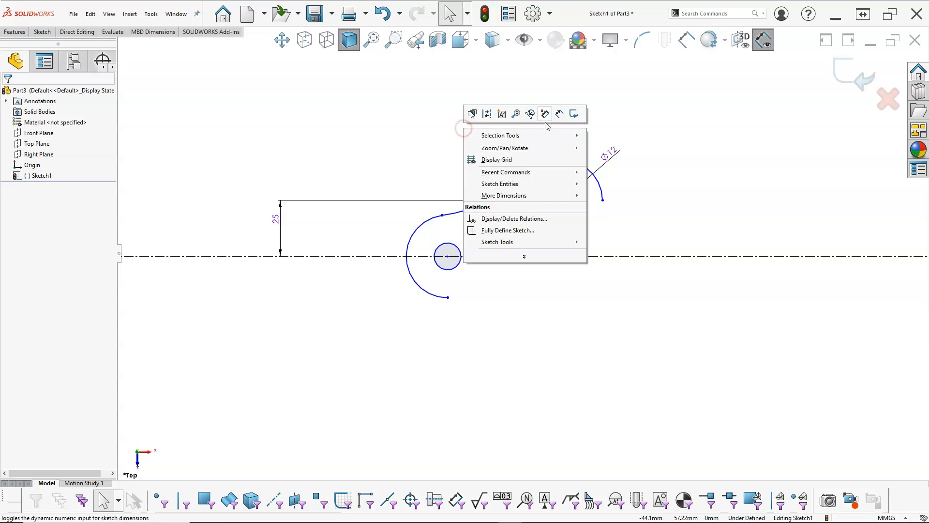
pyautogui.click(558, 113)
pyautogui.click(425, 291)
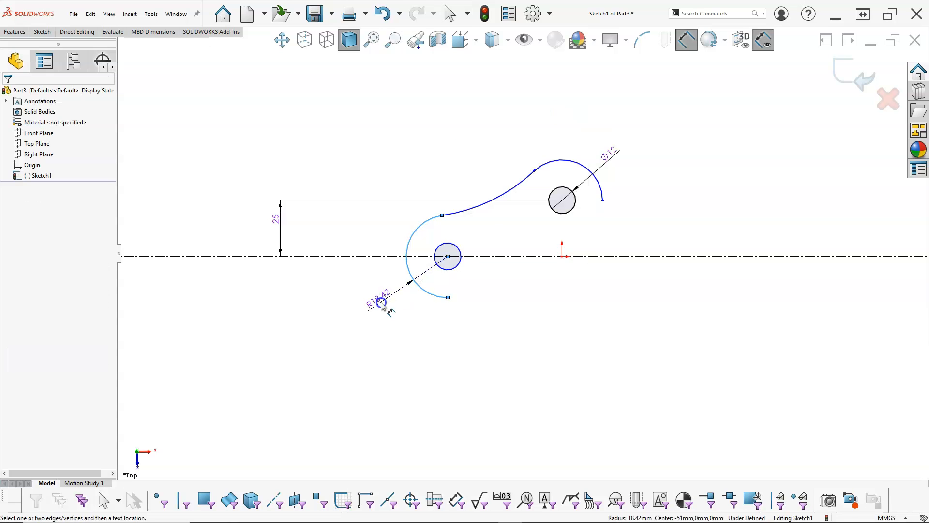
pyautogui.click(382, 304)
pyautogui.write('18')
pyautogui.press('Return')
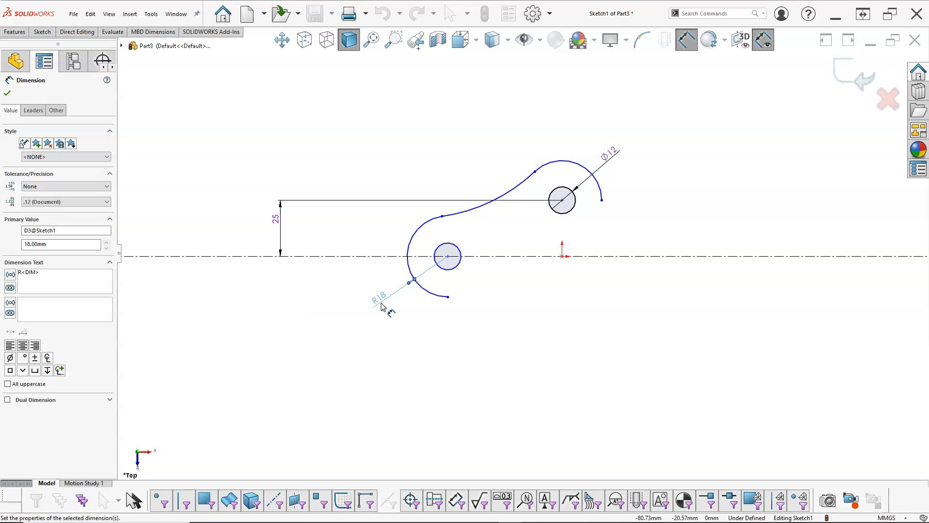
# - Dimension the horizontal distance between the left circle's center and the origin as 50 mm
pyautogui.click(454, 248)
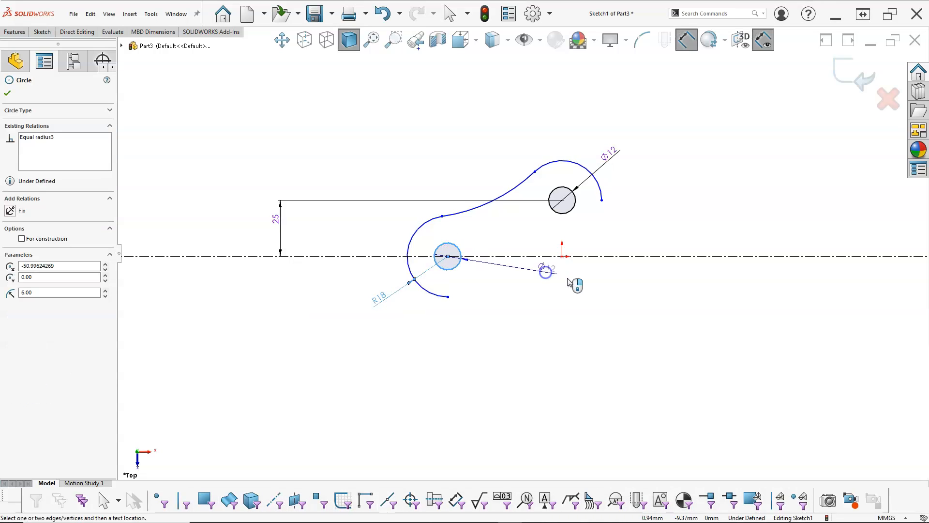
pyautogui.click(561, 256)
pyautogui.click(518, 137)
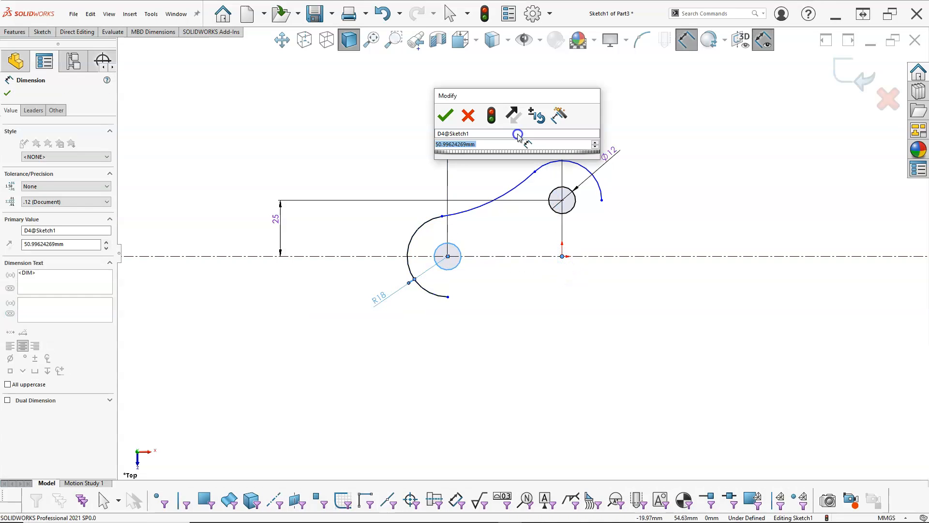
pyautogui.write('50')
pyautogui.press('Return')
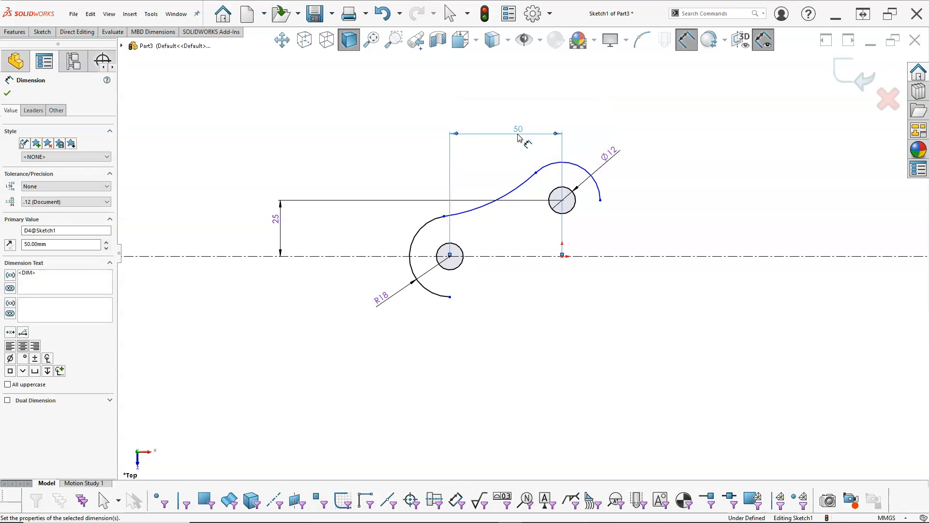
# - Dimension the radius of the arc connecting the left and upper arcs as 50 mm
pyautogui.click(510, 193)
pyautogui.write('50')
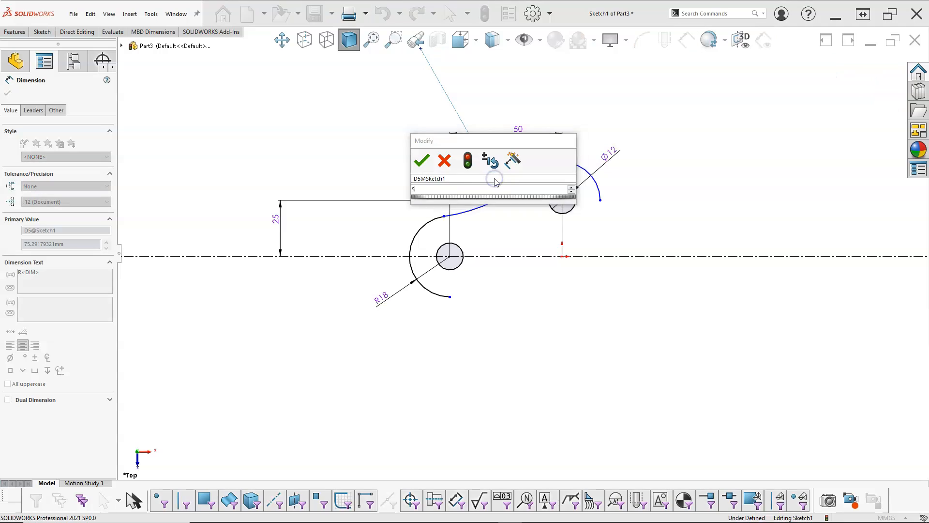
pyautogui.press('Return')
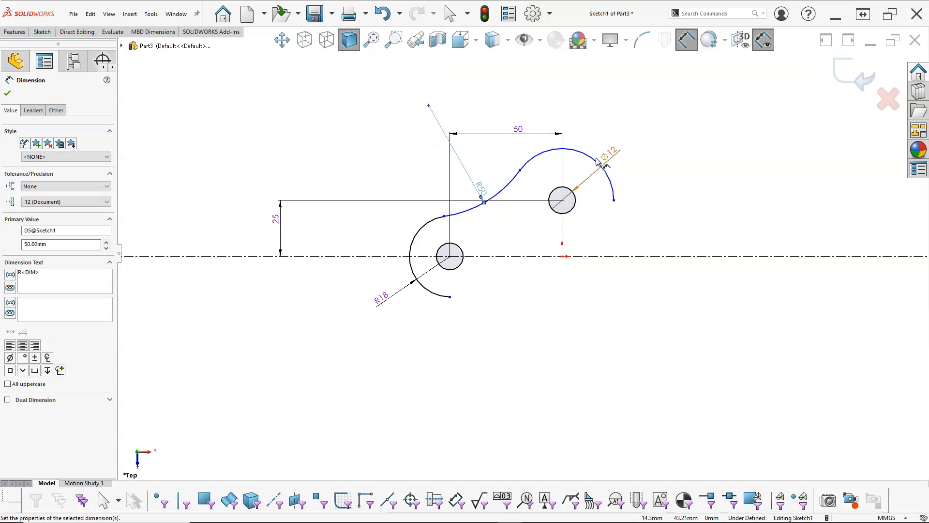
pyautogui.rightClick(666, 175)
pyautogui.click(696, 205)
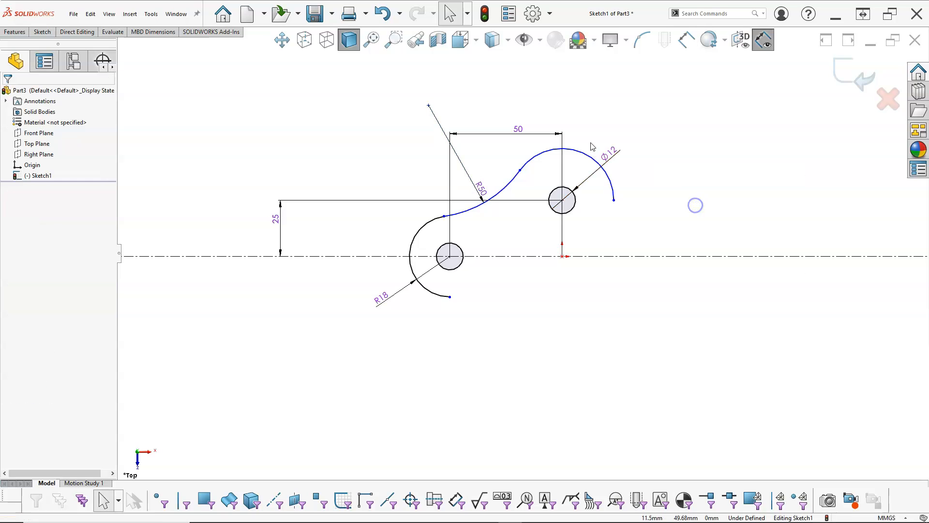
# - Add an equal relation between the arc over the upper circle and the 18 mm left arc
pyautogui.click(600, 163)
pyautogui.keyDown('ctrl'); pyautogui.click(420, 233); pyautogui.keyUp('ctrl')
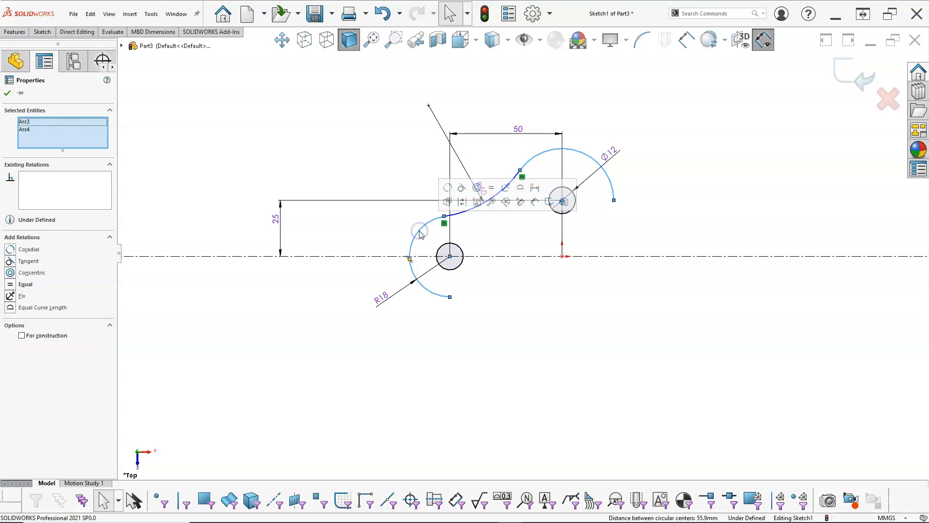
pyautogui.click(490, 188)
pyautogui.click(563, 299)
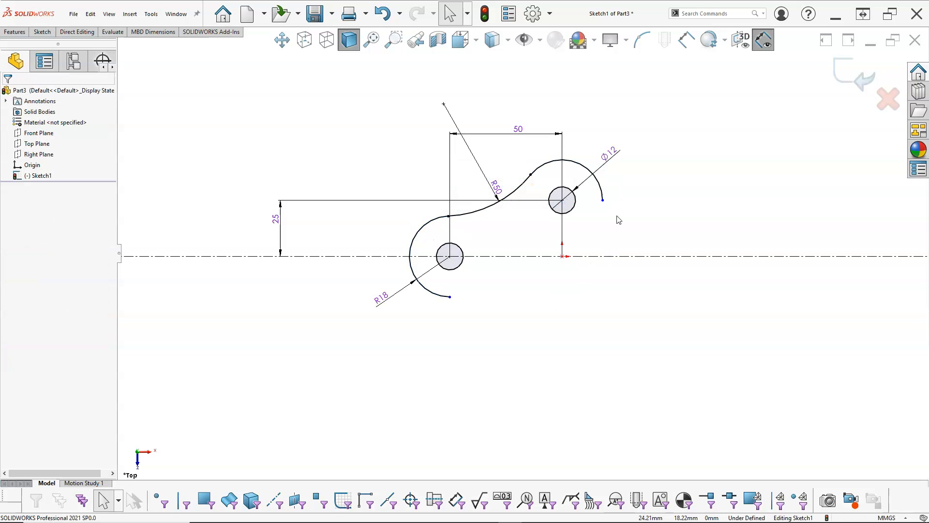
pyautogui.click(603, 201)
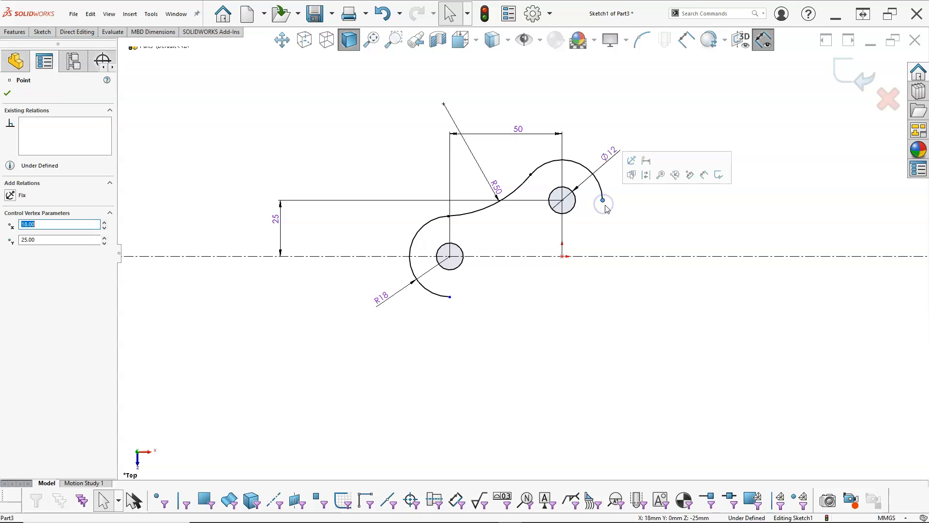
pyautogui.click(623, 201)
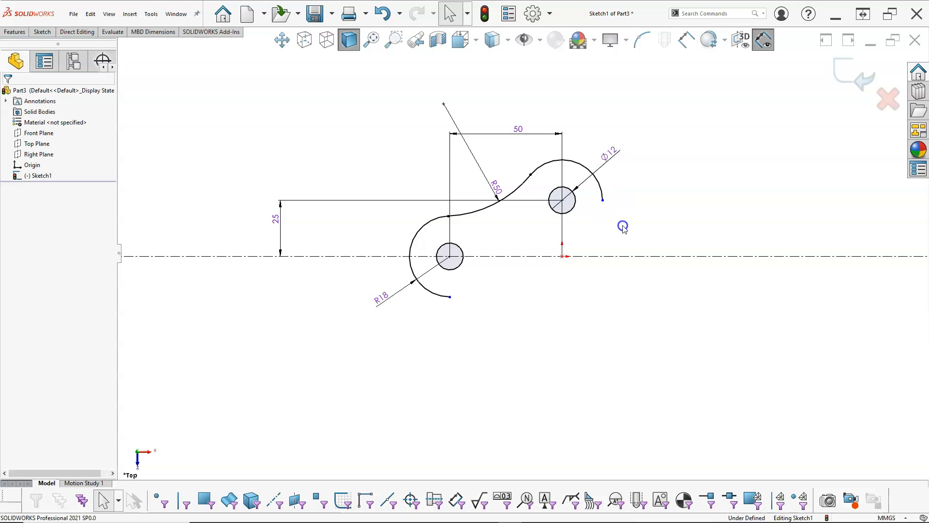
pyautogui.rightClick(620, 198)
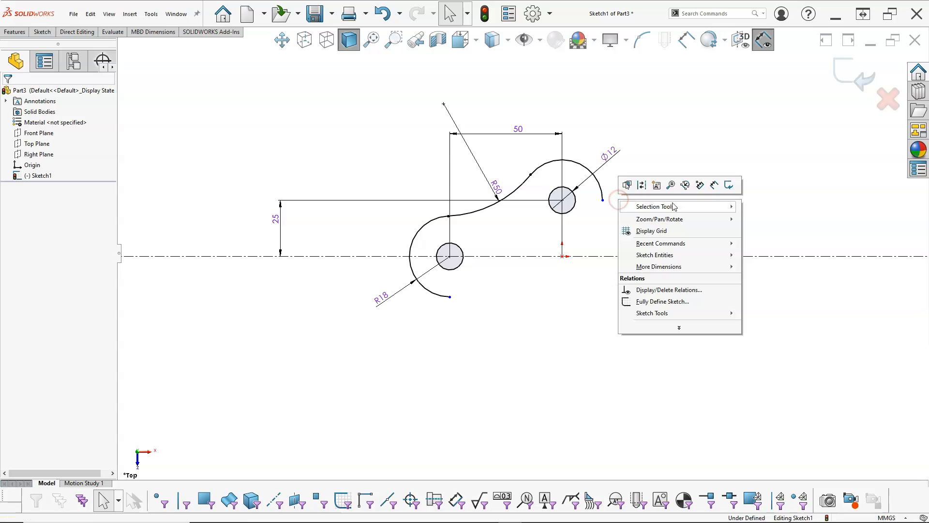
pyautogui.click(604, 228)
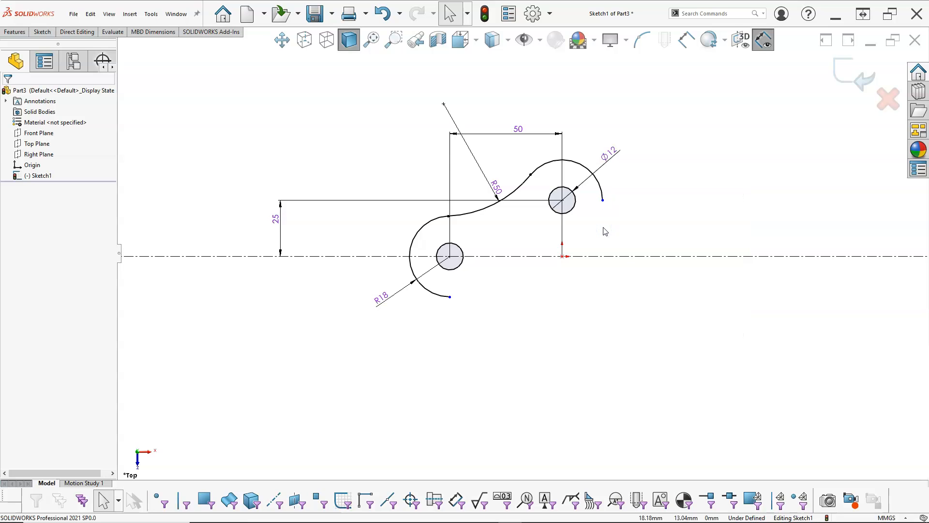
# - Sketch a vertical line about 7 mm long downward from the upper arc's right endpoint, tangent to that arc
pyautogui.press('s')
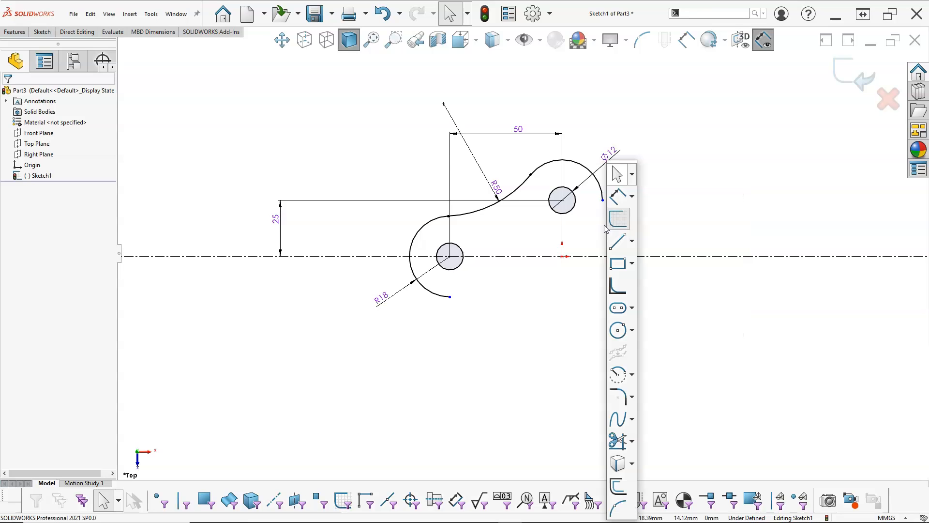
pyautogui.click(618, 241)
pyautogui.click(602, 200)
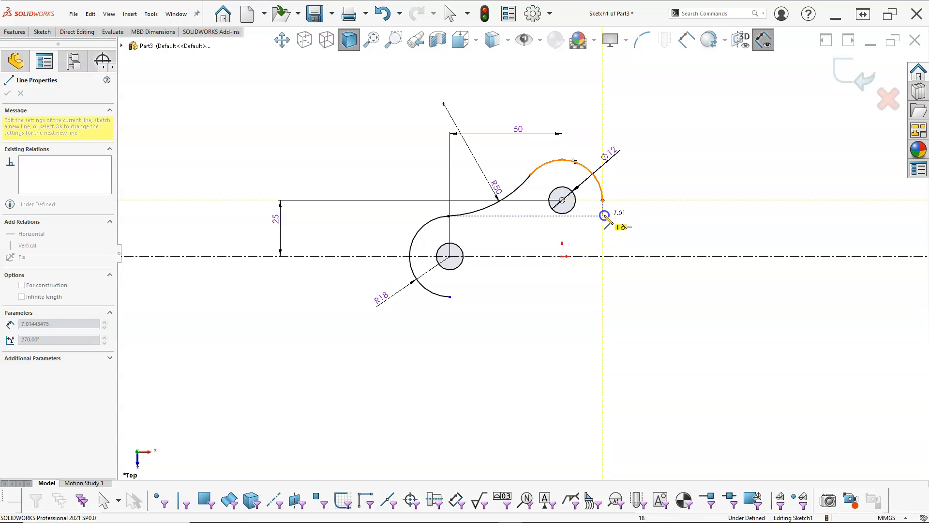
pyautogui.click(604, 215)
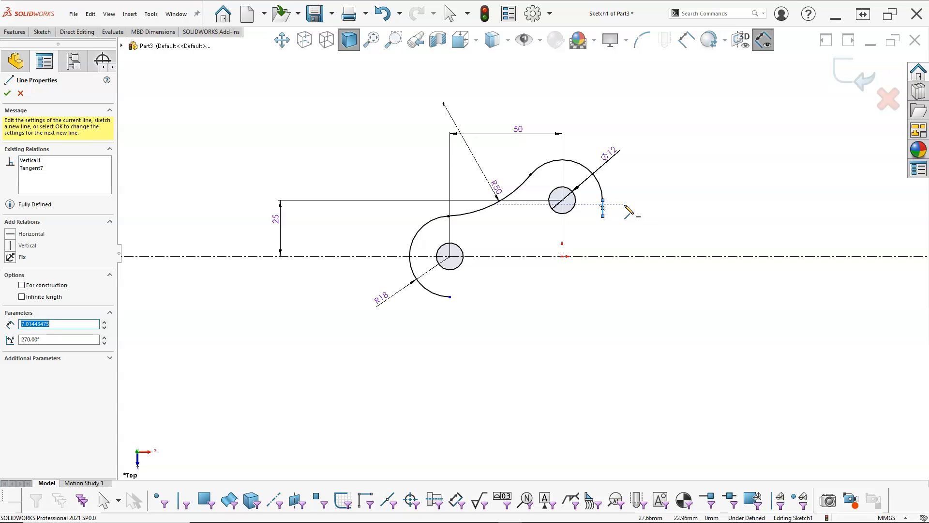
pyautogui.rightClick(631, 186)
pyautogui.click(651, 192)
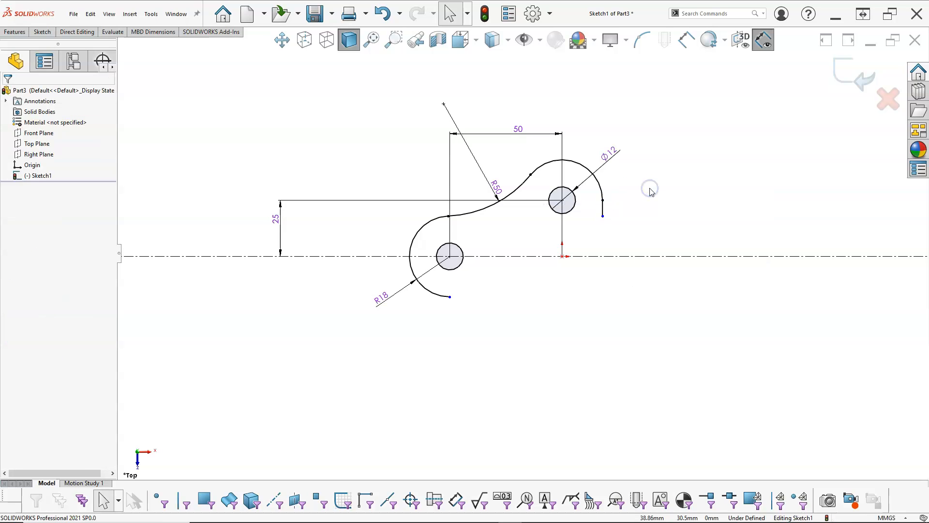
# - Sketch a tangent arc of about 9.5 mm radius from the vertical line's lower end, curving outward to the right through about 95°
pyautogui.rightClick(649, 188)
pyautogui.moveTo(695, 247)
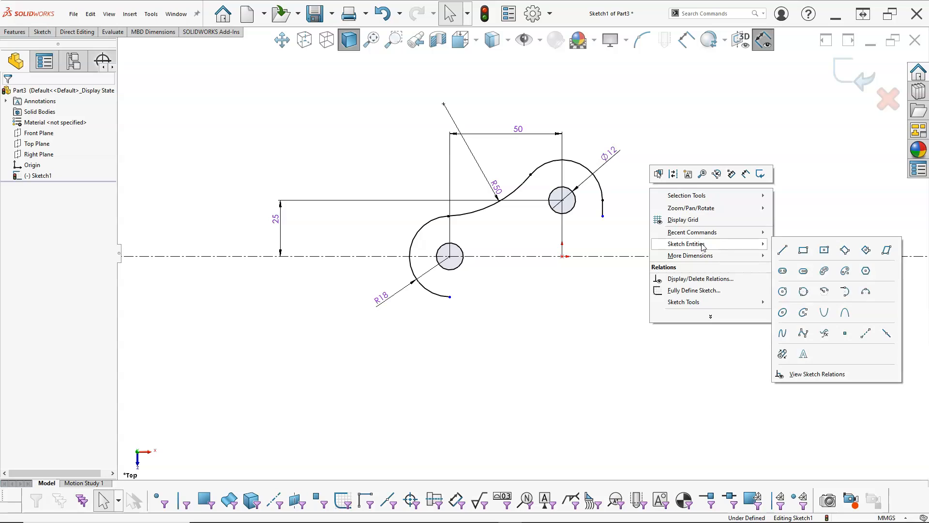
pyautogui.click(845, 293)
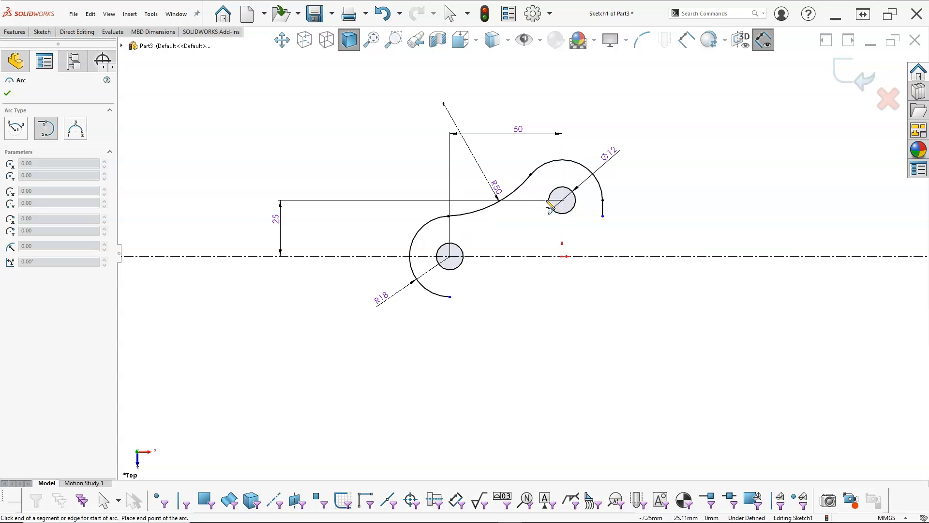
pyautogui.click(603, 216)
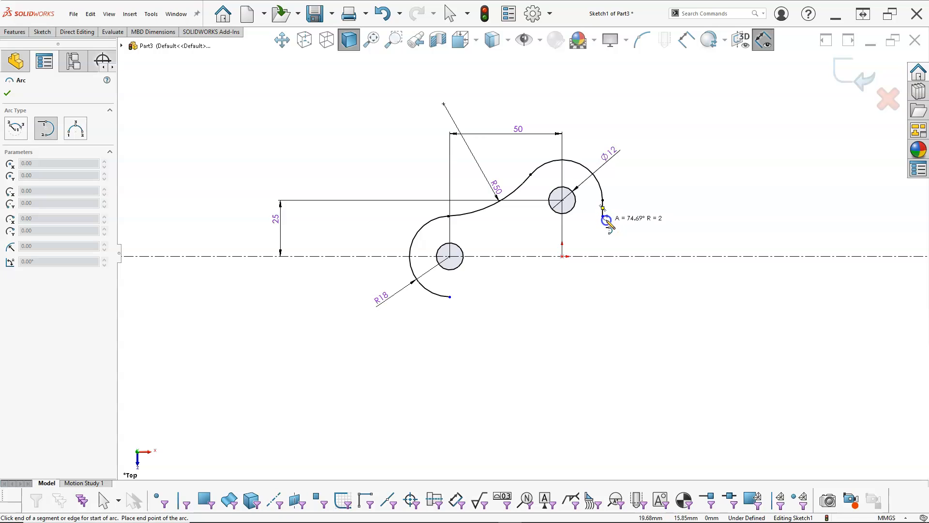
pyautogui.click(627, 237)
pyautogui.rightClick(646, 179)
pyautogui.click(662, 180)
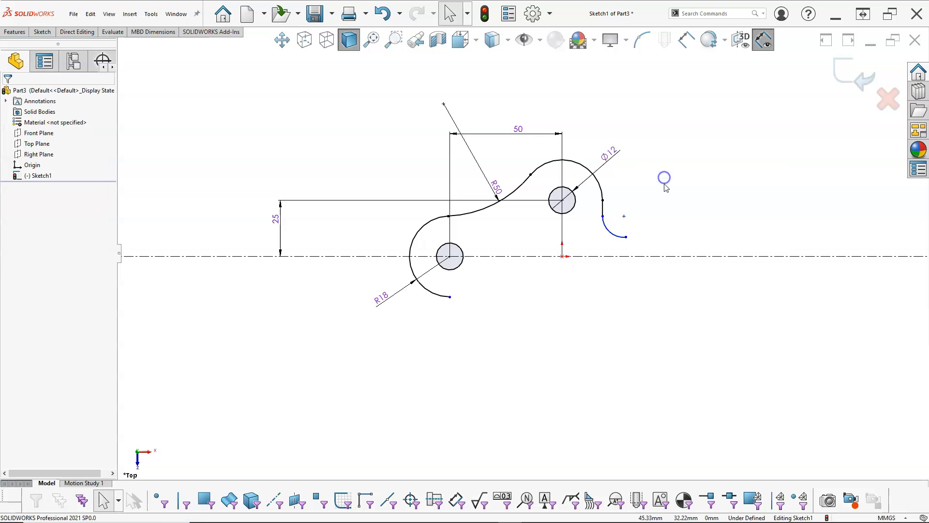
# - Dimension the radius of the new tangent arc below the vertical line as 12 mm
pyautogui.rightClick(666, 189)
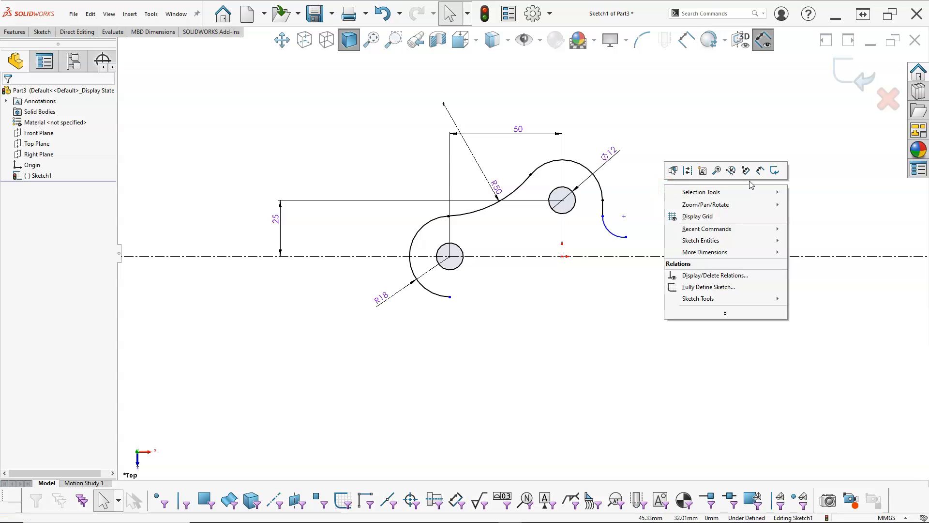
pyautogui.click(758, 169)
pyautogui.click(616, 234)
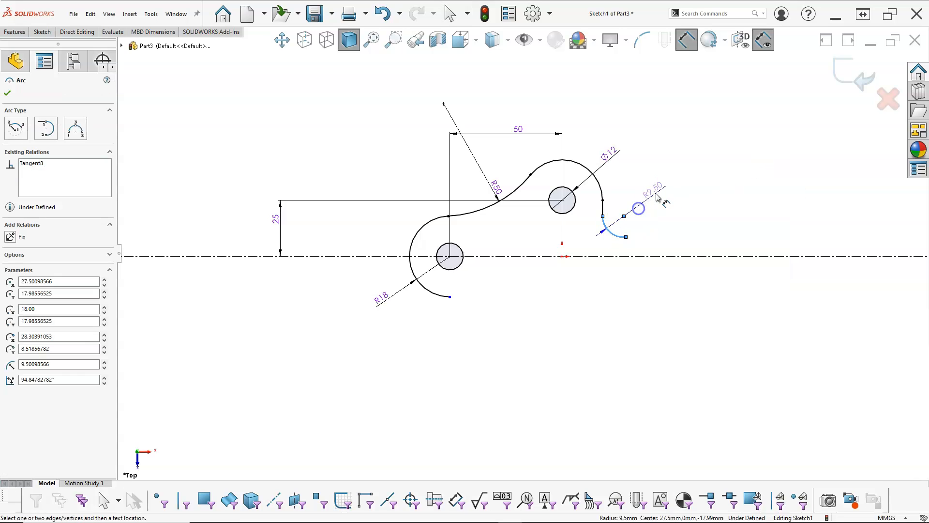
pyautogui.click(656, 193)
pyautogui.write('12')
pyautogui.press('Return')
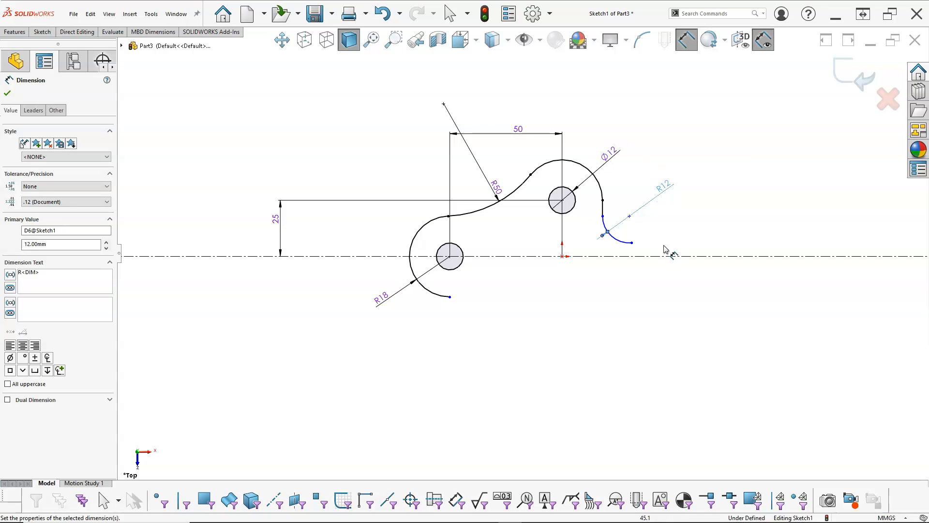
pyautogui.rightClick(666, 226)
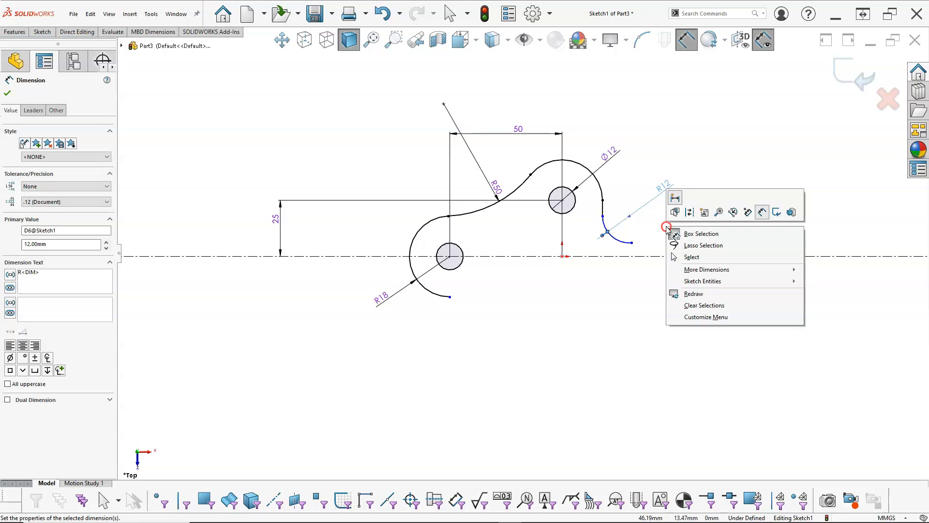
pyautogui.click(692, 257)
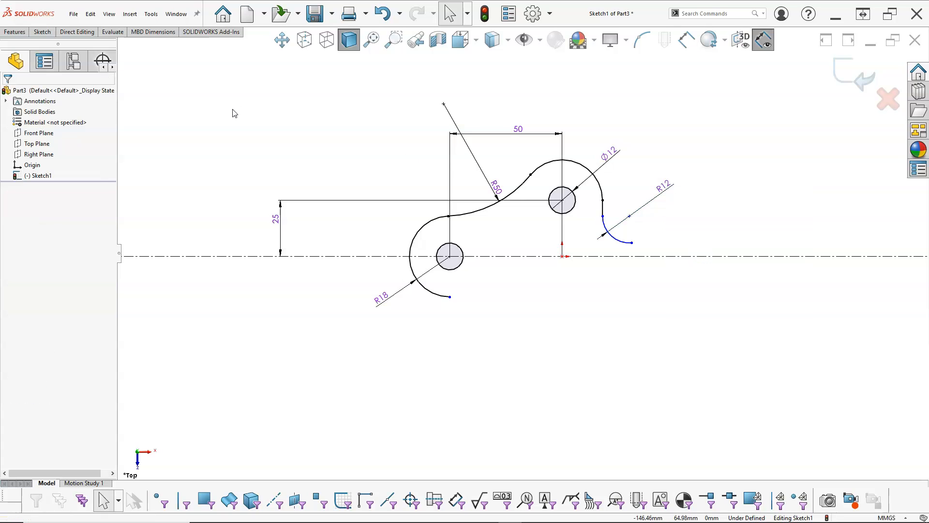
# - Sketch a vertical line about 6 mm long from the 12 mm arc's lower end down to the horizontal centerline
pyautogui.press('l')
pyautogui.click(631, 243)
pyautogui.click(632, 256)
pyautogui.rightClick(669, 237)
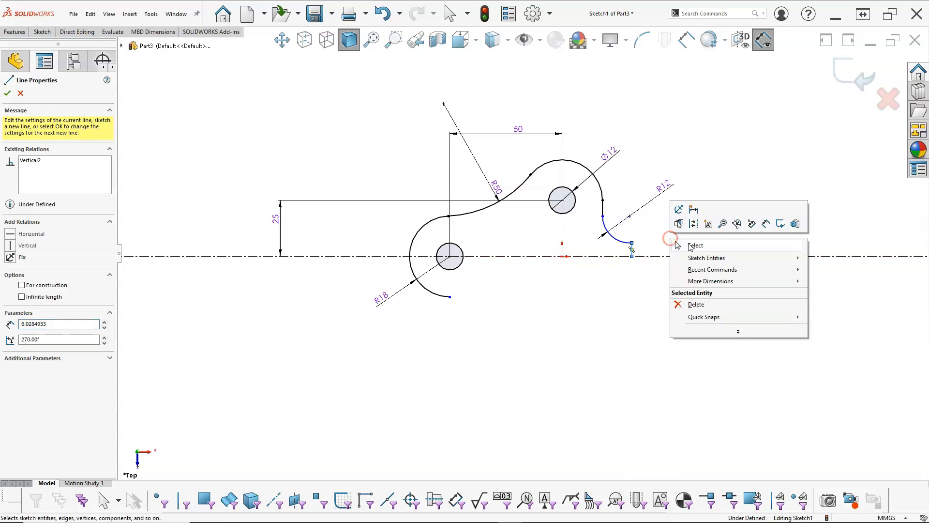
pyautogui.click(690, 244)
# - Make the 12 mm arc's center coincident with the short vertical line, and move the arc's upper endpoint slightly upward
pyautogui.scroll(-4, 666, 253)
pyautogui.moveTo(595, 233); pyautogui.dragTo(591, 237)
pyautogui.click(611, 243)
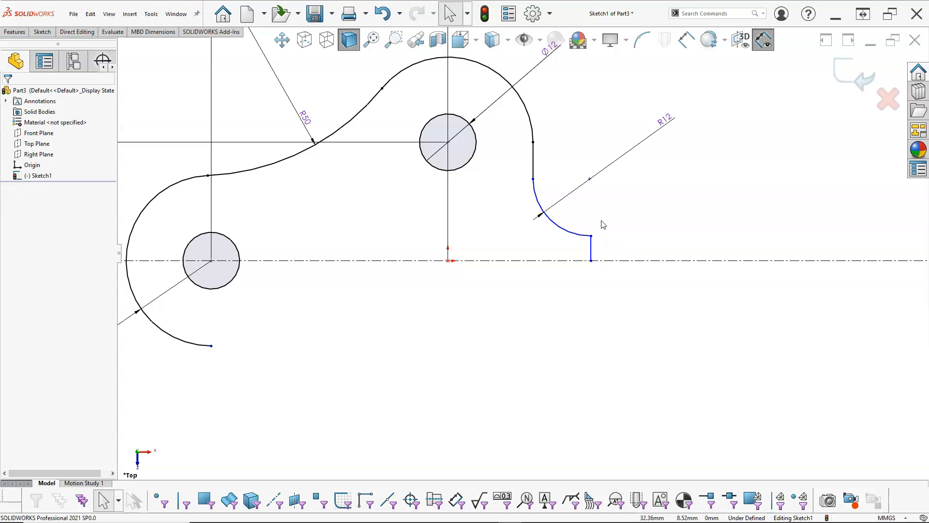
pyautogui.click(590, 179)
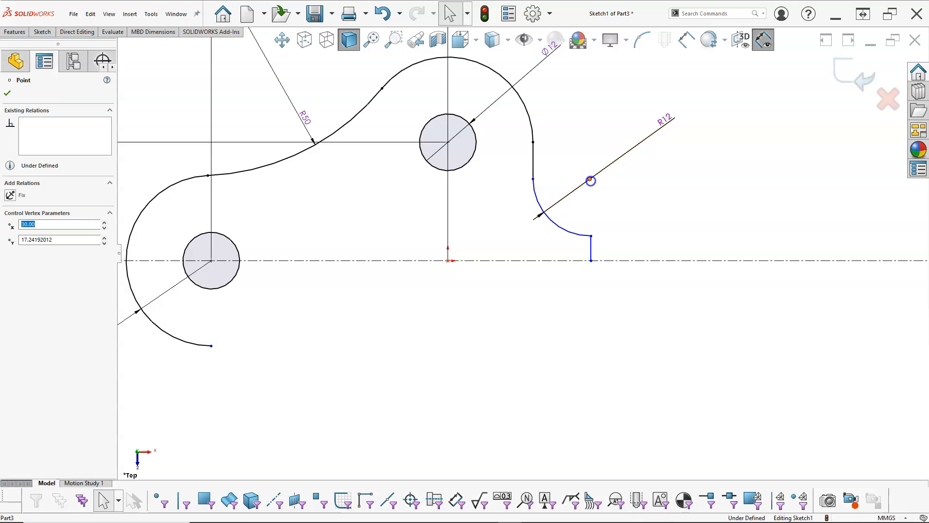
pyautogui.keyDown('ctrl'); pyautogui.click(593, 250); pyautogui.keyUp('ctrl')
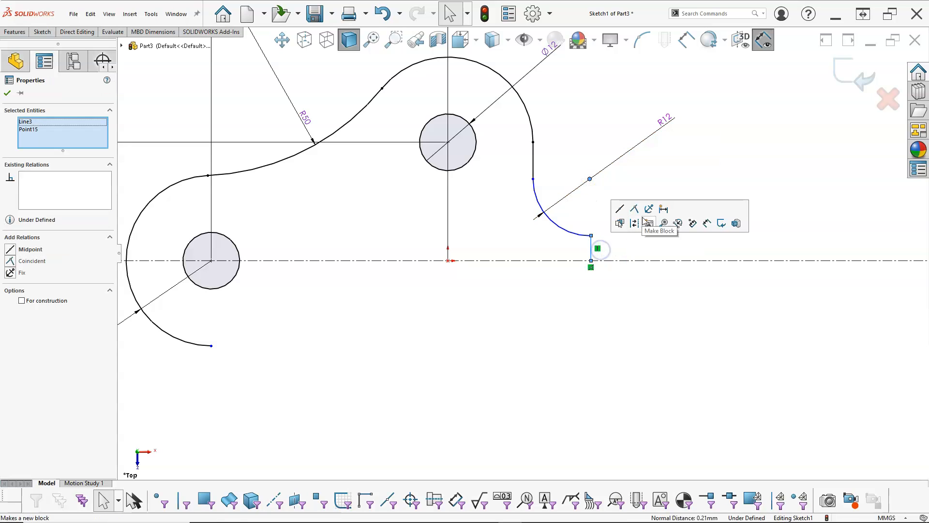
pyautogui.click(634, 209)
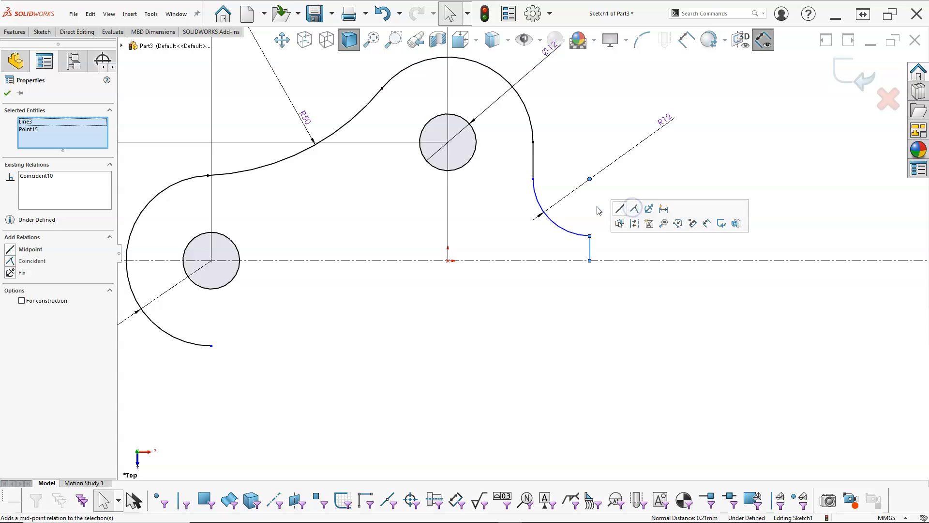
pyautogui.click(597, 207)
pyautogui.moveTo(534, 179)
pyautogui.mouseDown()
pyautogui.moveTo(539, 187)
pyautogui.moveTo(537, 178)
pyautogui.mouseUp()
# - Dimension the short vertical line's upper endpoint symmetrically about the horizontal centerline as 16 mm
pyautogui.rightClick(655, 208)
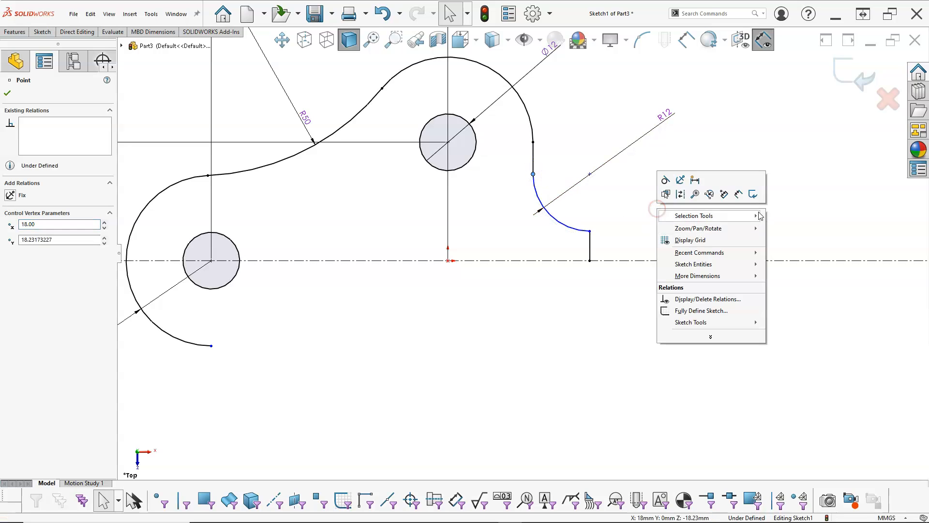
pyautogui.click(738, 195)
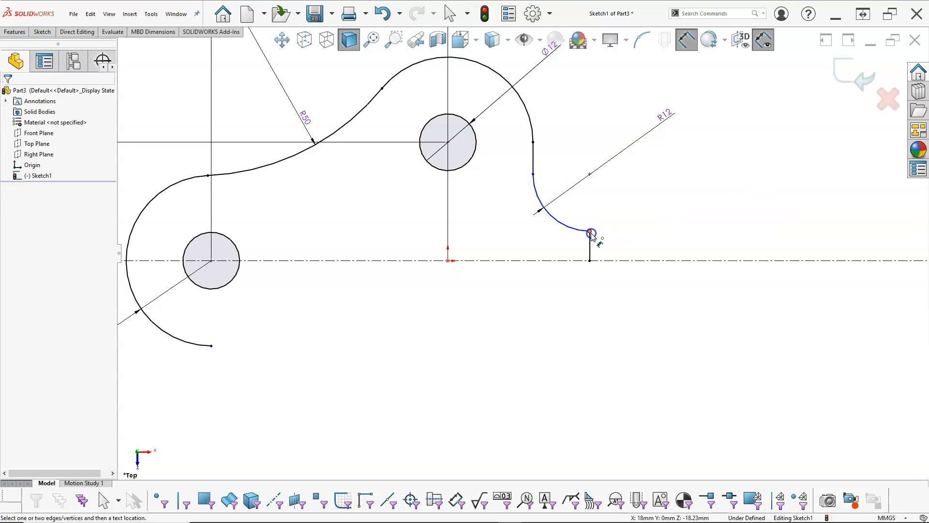
pyautogui.click(591, 233)
pyautogui.click(607, 261)
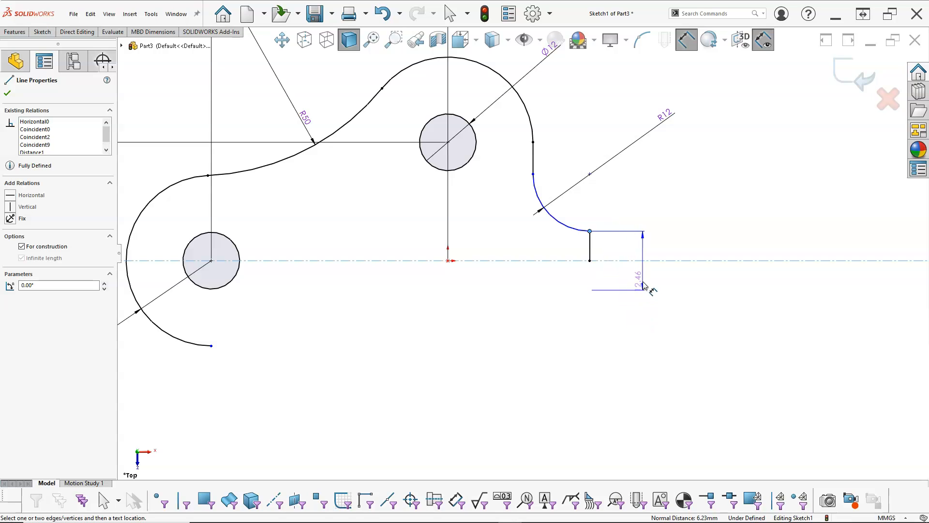
pyautogui.click(646, 286)
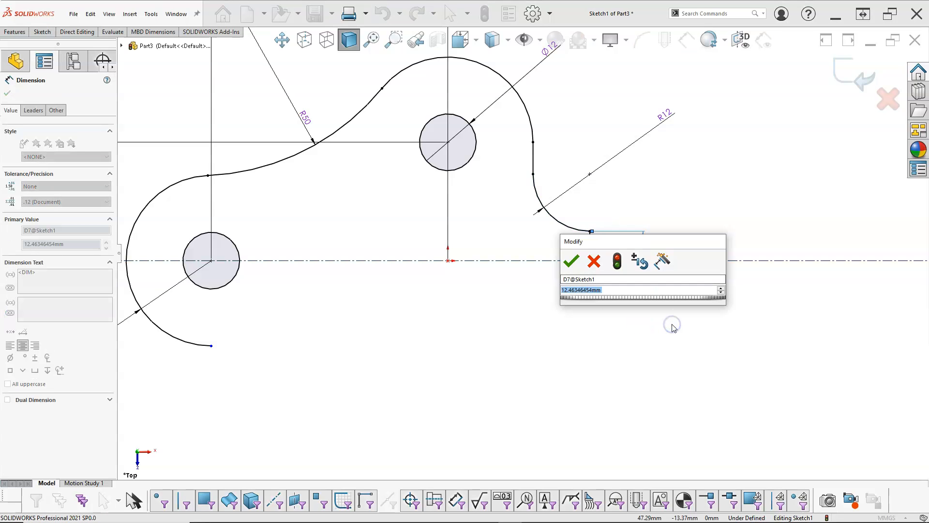
pyautogui.write('16')
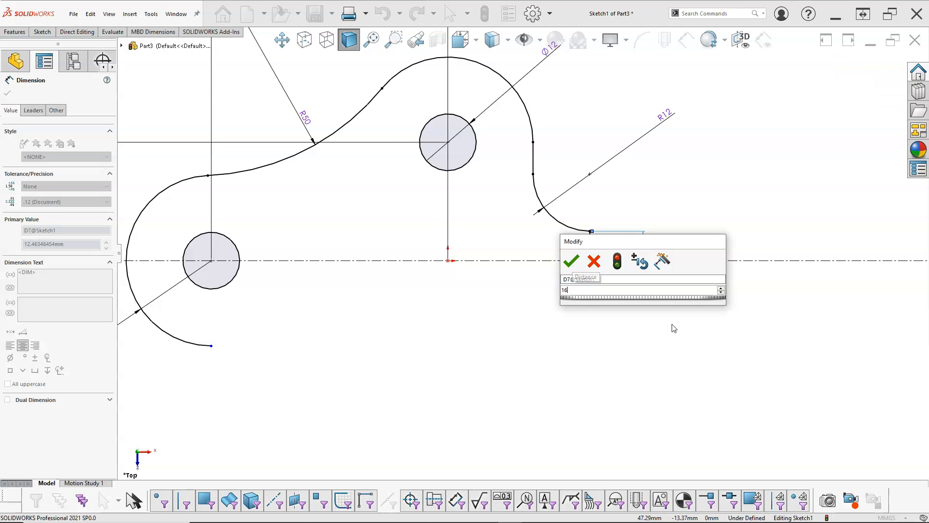
pyautogui.press('Return')
pyautogui.rightClick(656, 316)
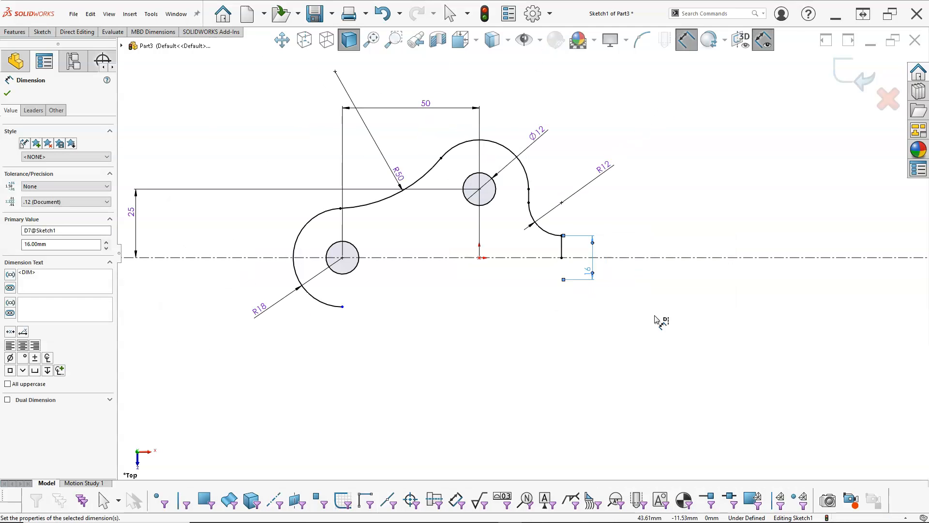
pyautogui.click(681, 347)
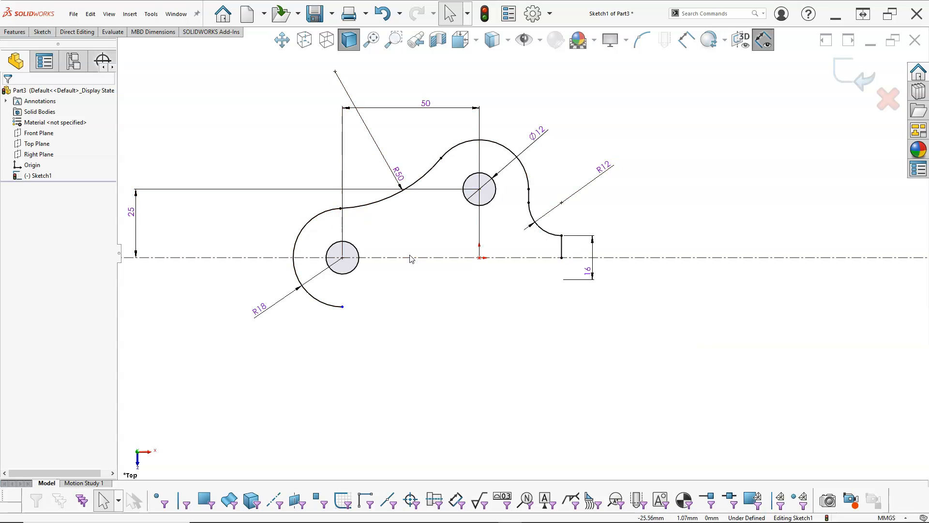
pyautogui.scroll(-2, 409, 240)
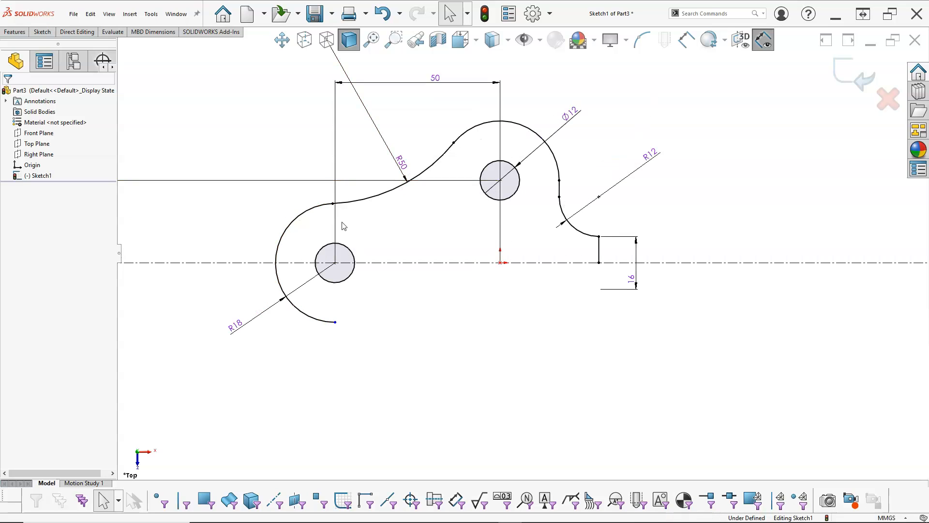
pyautogui.moveTo(679, 76); pyautogui.dragTo(365, 250)
pyautogui.click(262, 131)
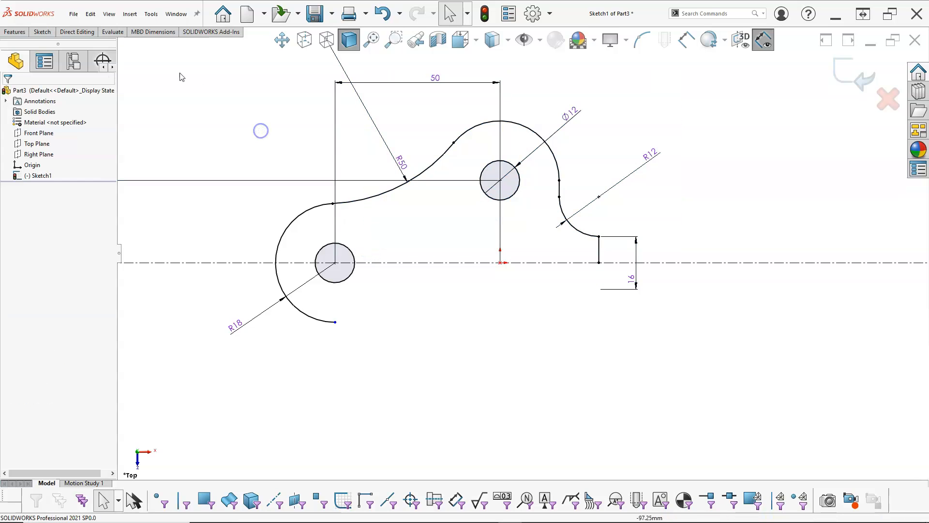
pyautogui.moveTo(182, 65); pyautogui.dragTo(626, 252)
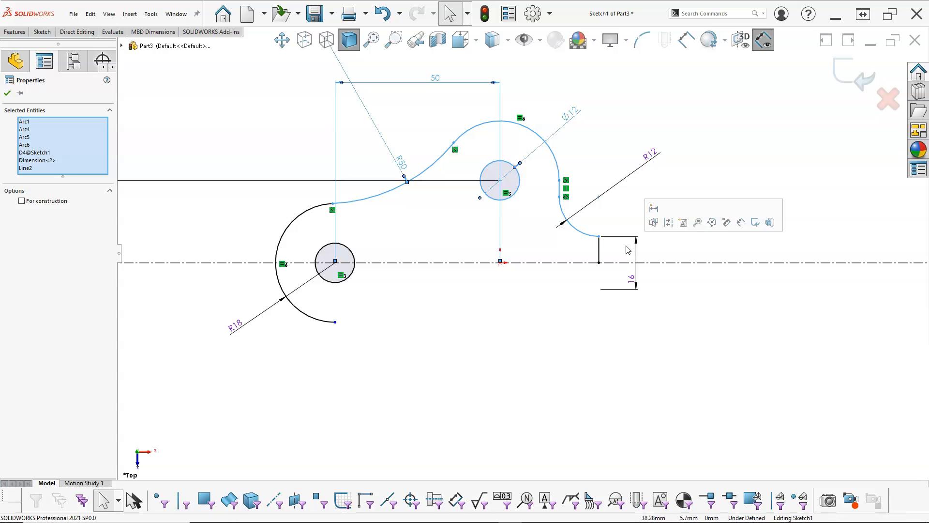
pyautogui.click(615, 140)
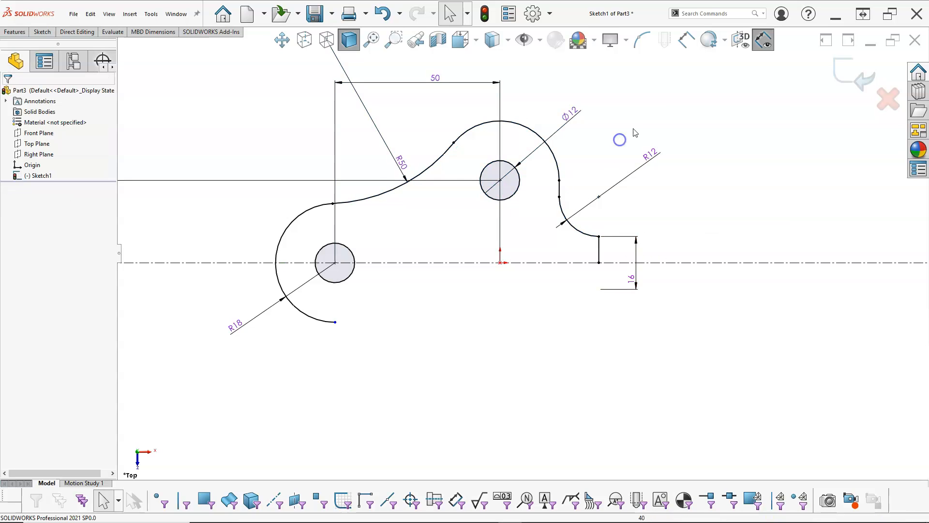
# - Mirror the upper 12 mm hole and the upper outline from the R50 arc to the short vertical line about the horizontal centerline
pyautogui.moveTo(674, 81)
pyautogui.mouseDown()
pyautogui.moveTo(469, 244)
pyautogui.moveTo(376, 241)
pyautogui.moveTo(371, 252)
pyautogui.mouseUp()
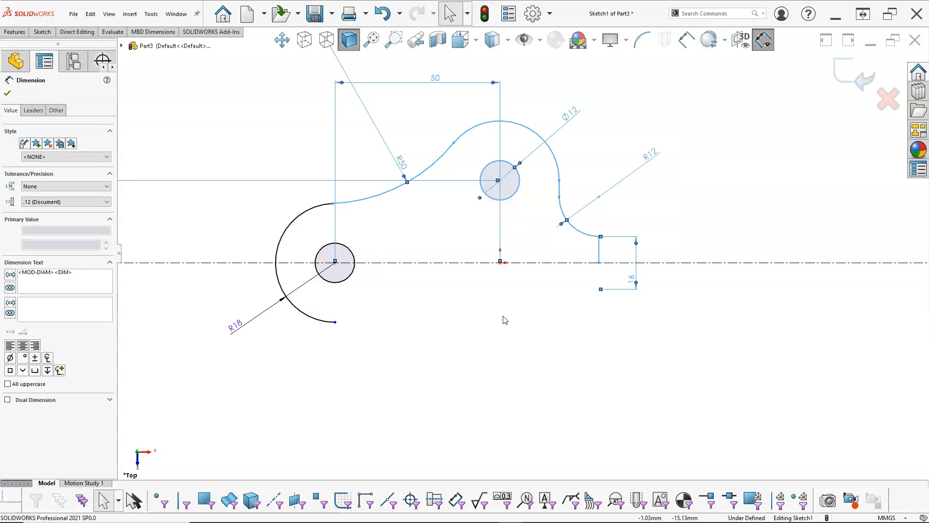
pyautogui.keyDown('ctrl'); pyautogui.click(533, 263); pyautogui.keyUp('ctrl')
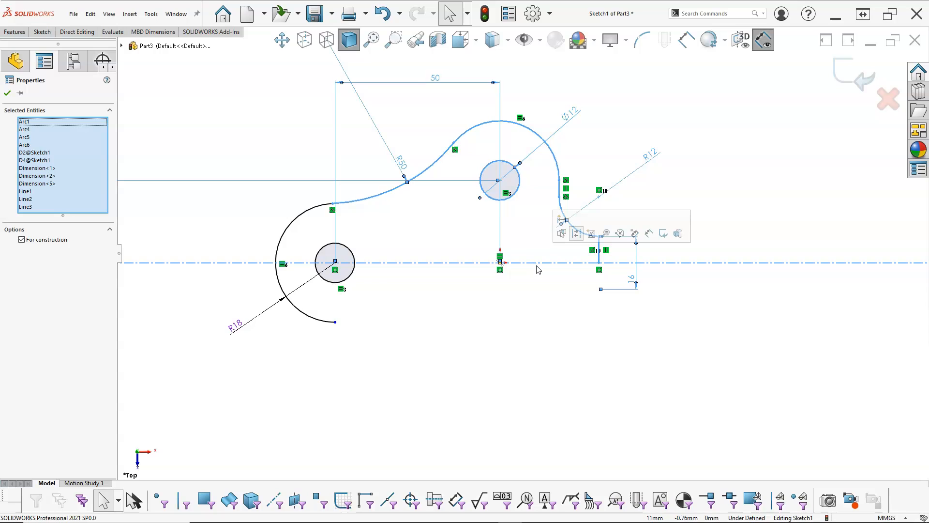
pyautogui.rightClick(533, 291)
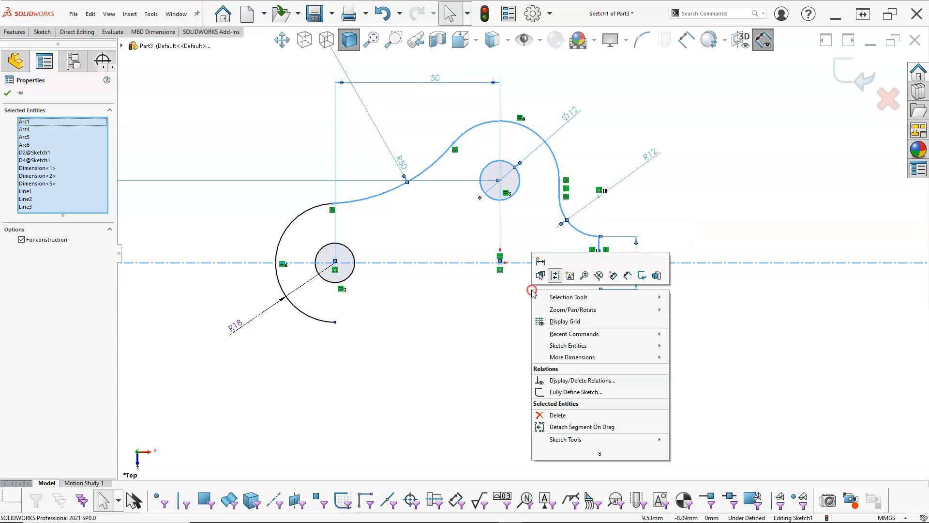
pyautogui.moveTo(559, 441)
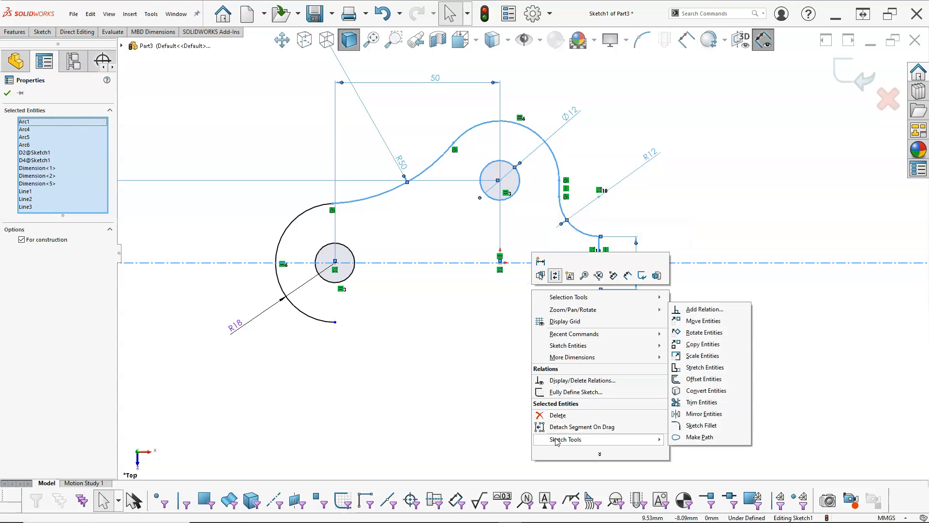
pyautogui.click(708, 413)
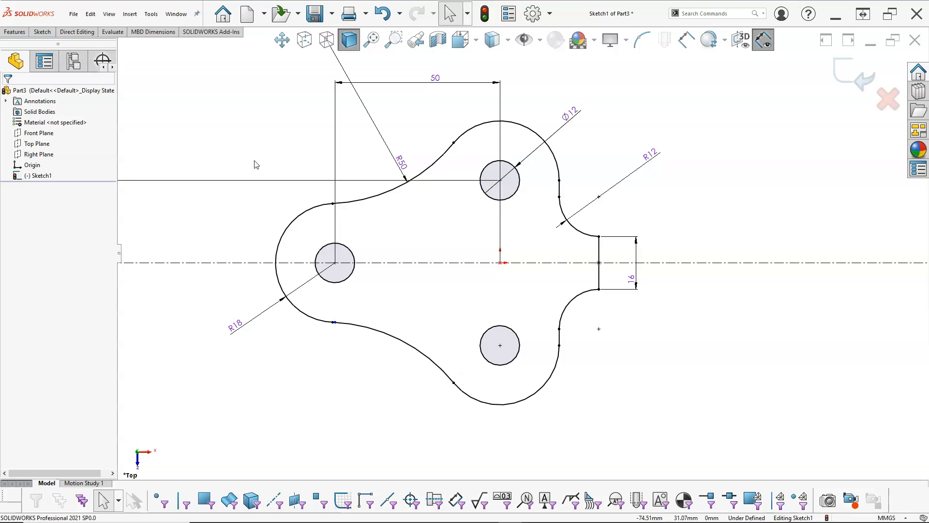
pyautogui.press('s')
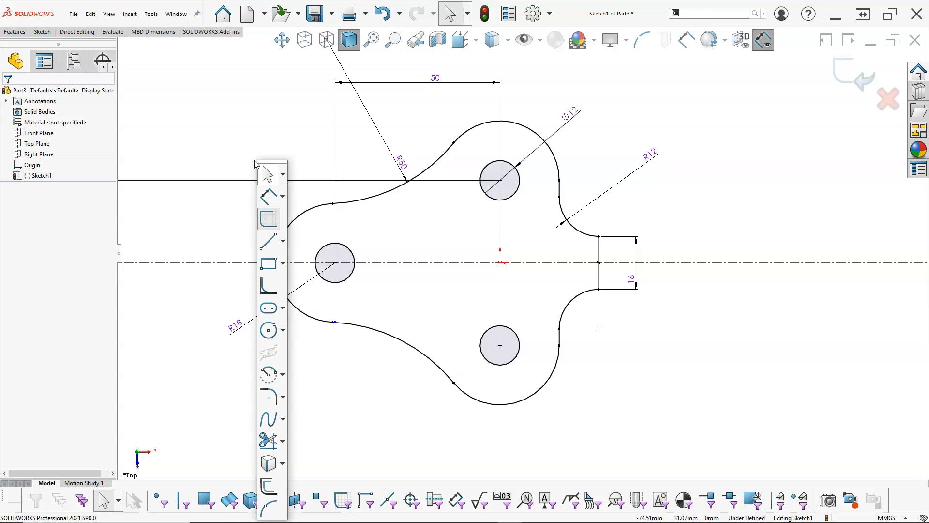
pyautogui.click(255, 127)
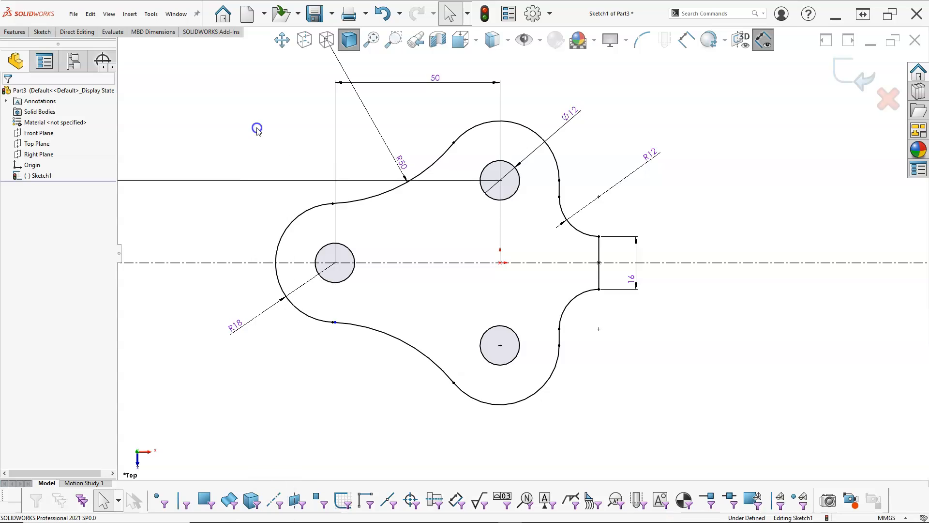
pyautogui.rightClick(257, 128)
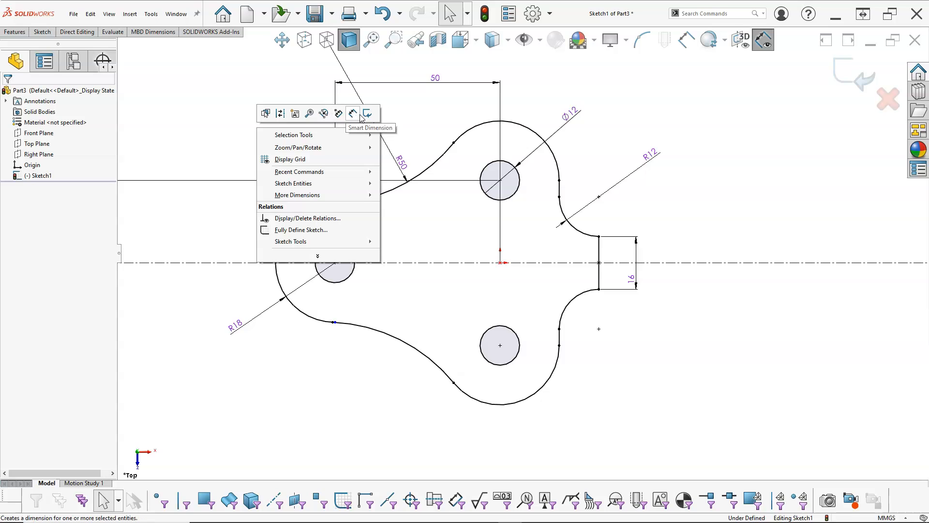
pyautogui.click(318, 256)
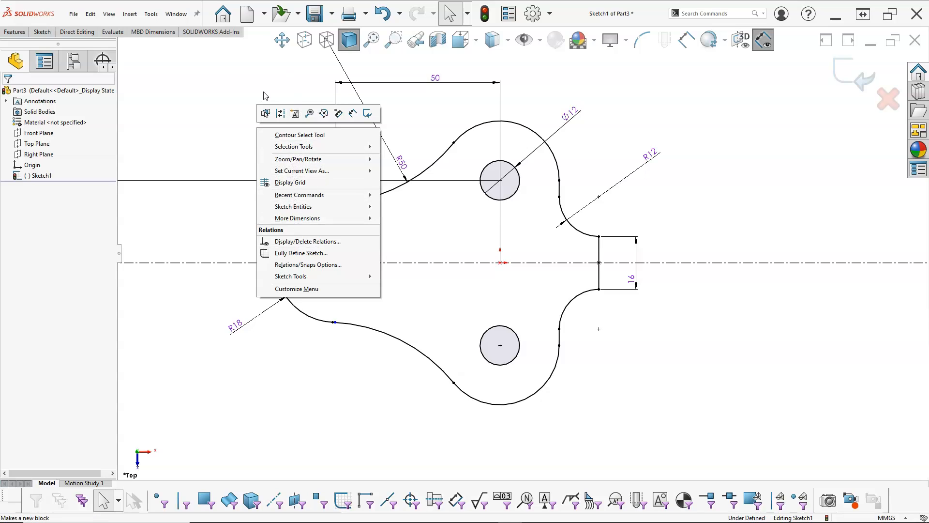
pyautogui.click(283, 96)
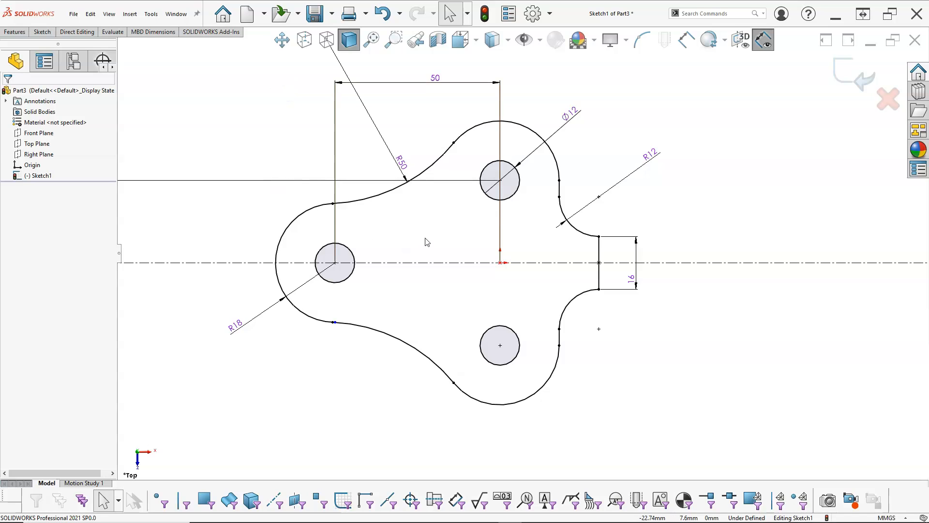
pyautogui.click(15, 32)
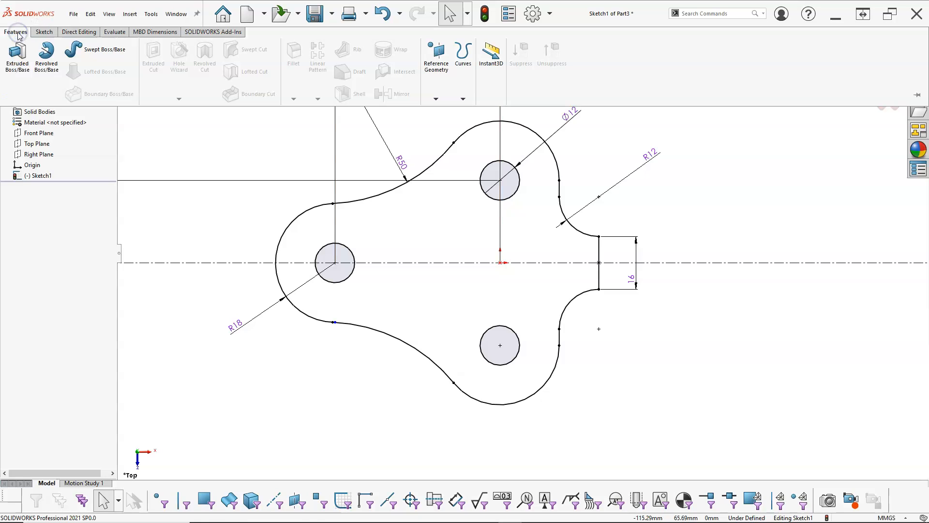
# - Exit the sketch and start a boss extrusion from the base plate outline
pyautogui.rightClick(264, 152)
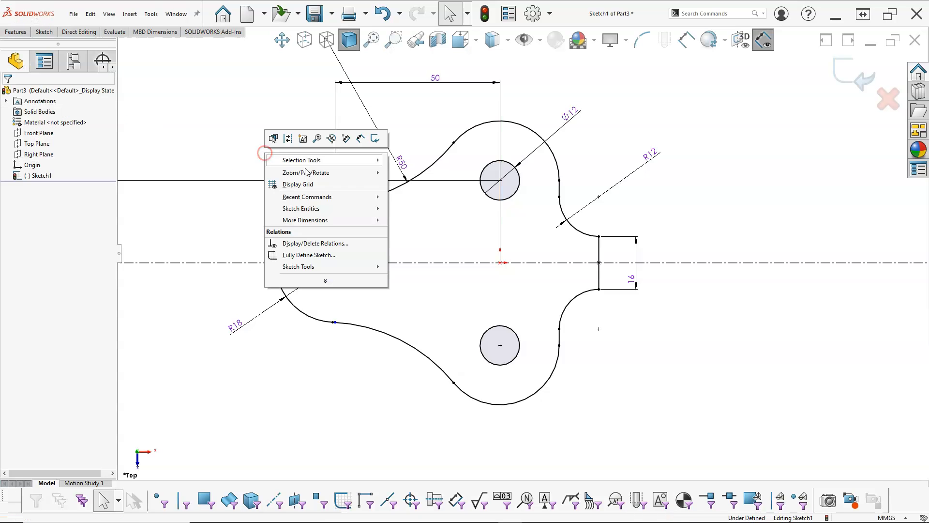
pyautogui.click(378, 139)
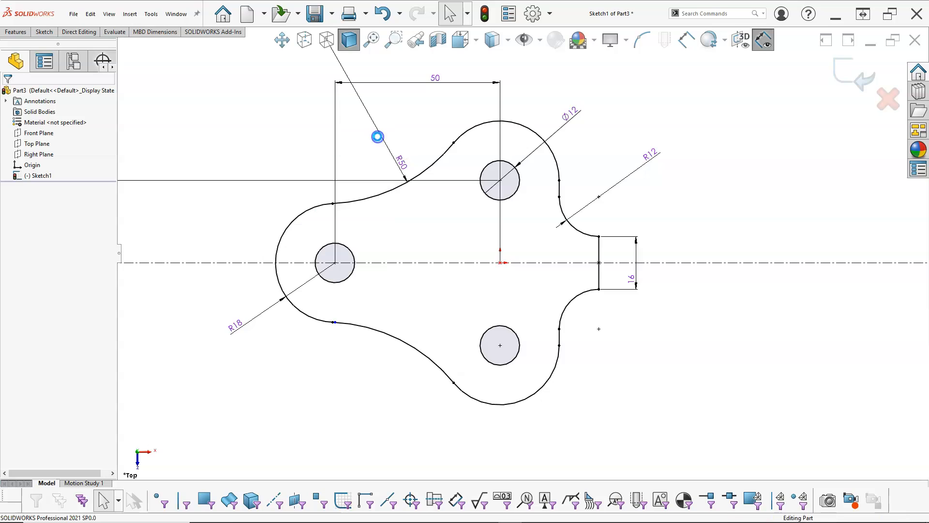
pyautogui.press('s')
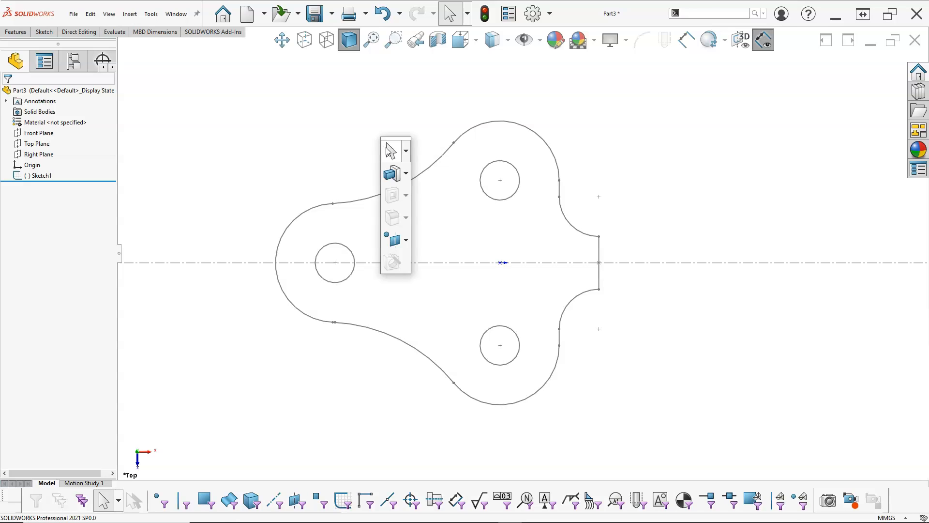
pyautogui.click(393, 174)
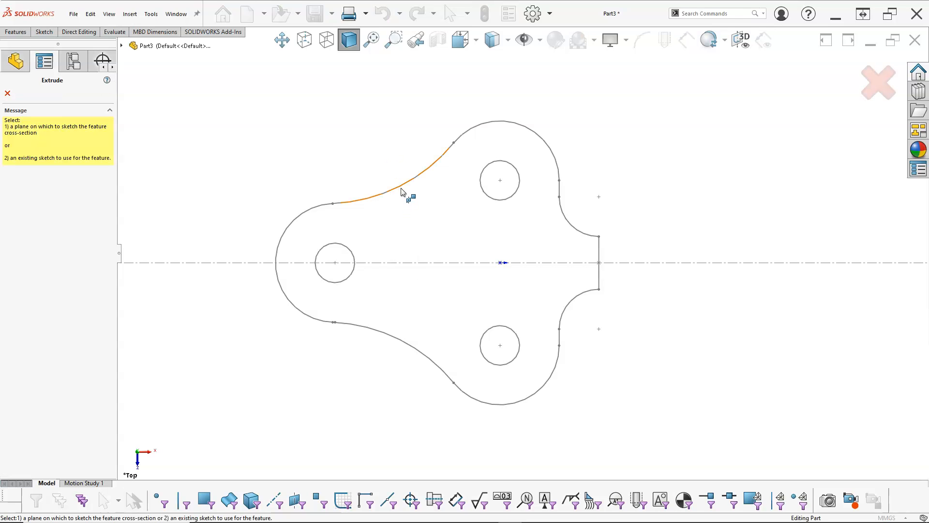
pyautogui.click(401, 189)
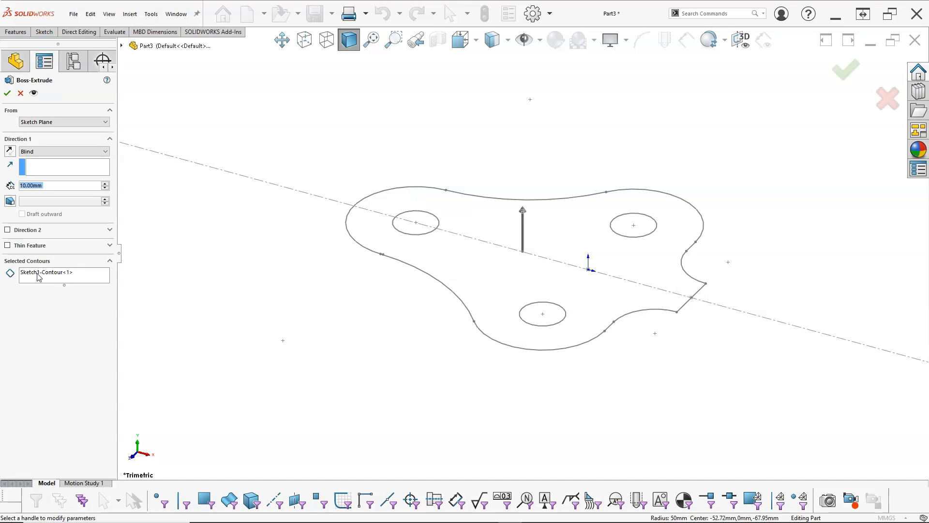
# - Try to use the whole base plate sketch instead of the single selected contour for the extrusion, and cancel the extrusion
pyautogui.rightClick(52, 281)
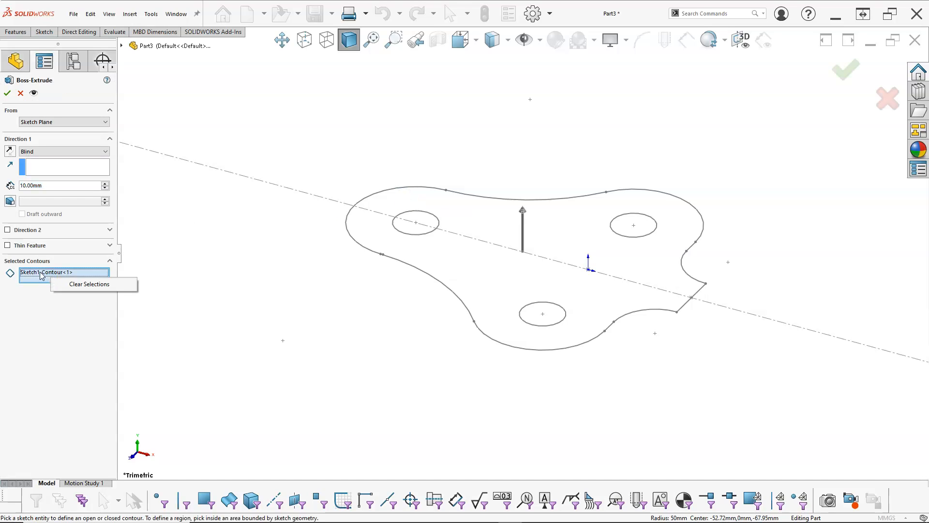
pyautogui.click(39, 271)
pyautogui.rightClick(53, 273)
pyautogui.click(67, 280)
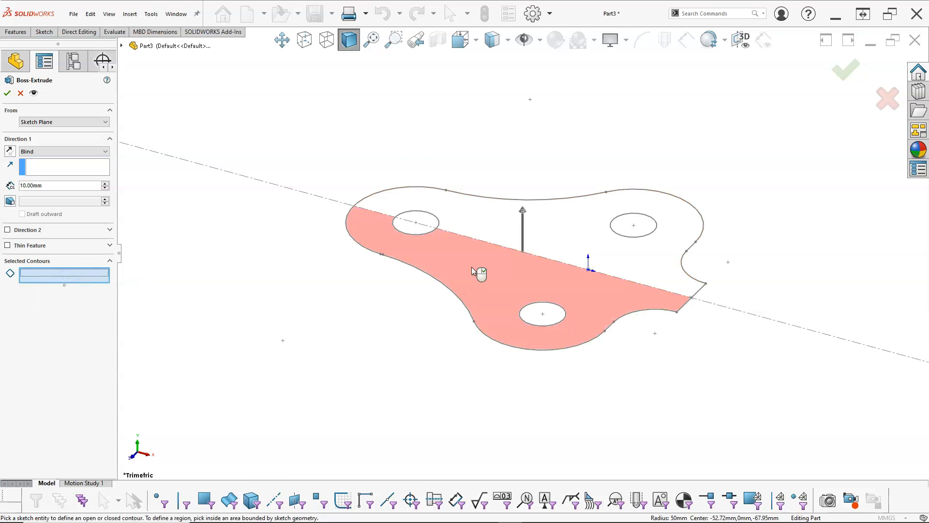
pyautogui.click(121, 46)
pyautogui.click(157, 134)
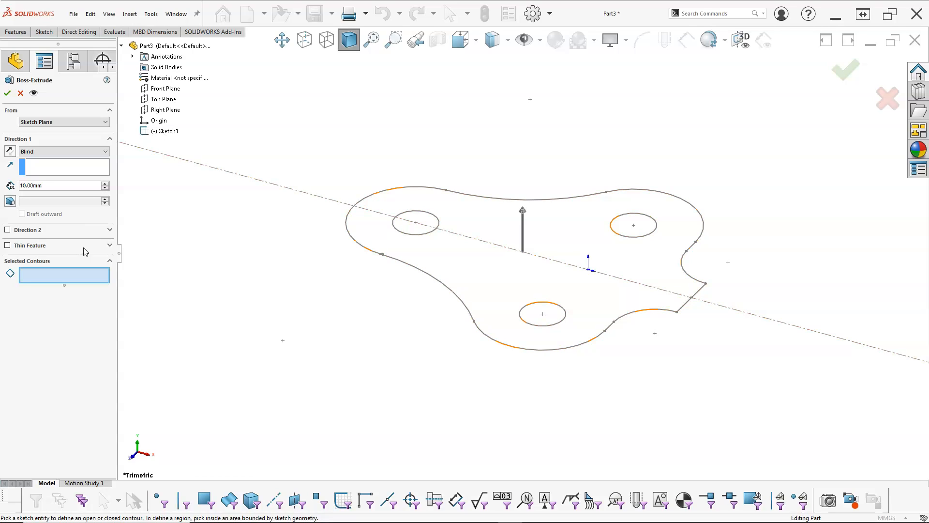
pyautogui.click(20, 94)
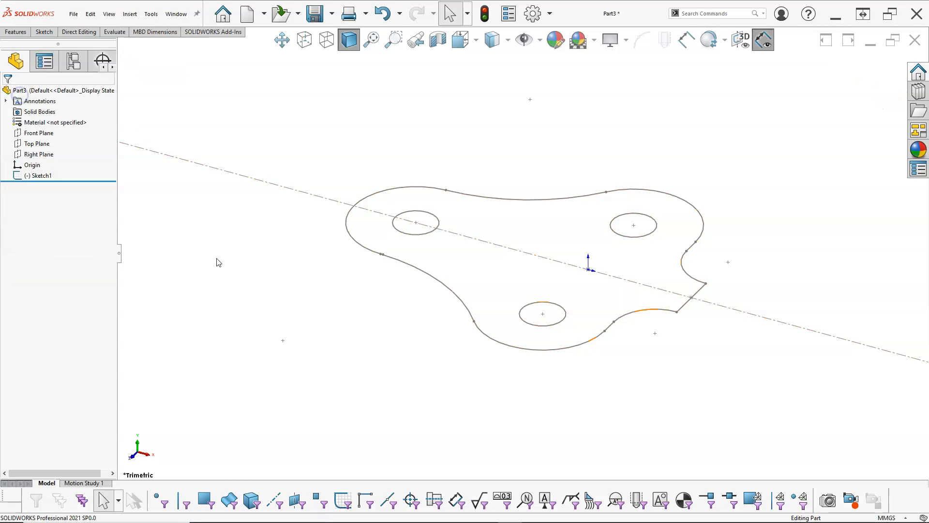
# - Reopen the base plate sketch for editing and examine where the R18 arc's lower end meets the mirrored R50 arc
pyautogui.rightClick(39, 175)
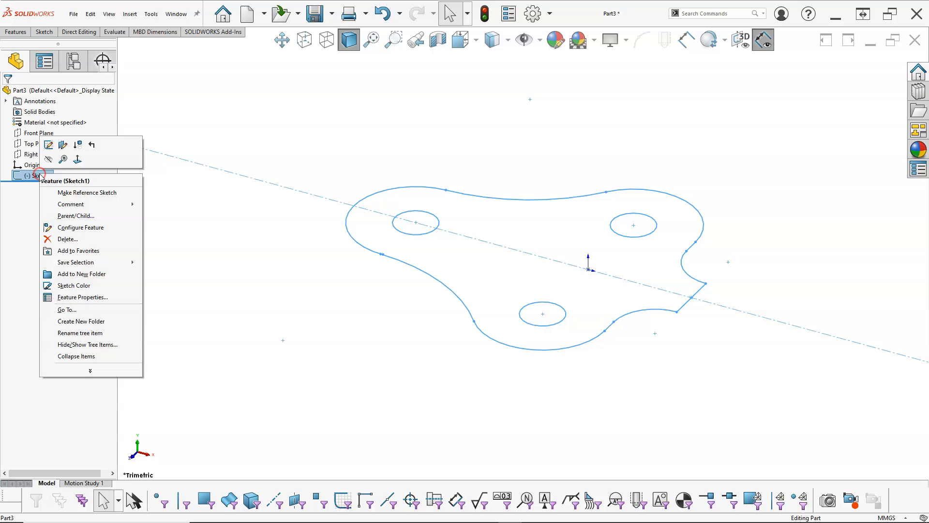
pyautogui.click(47, 148)
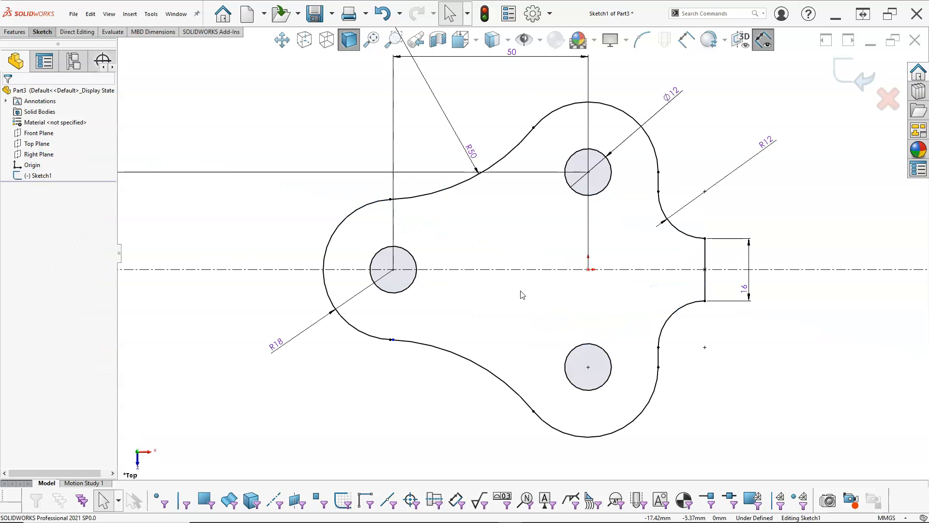
pyautogui.scroll(4, 523, 254)
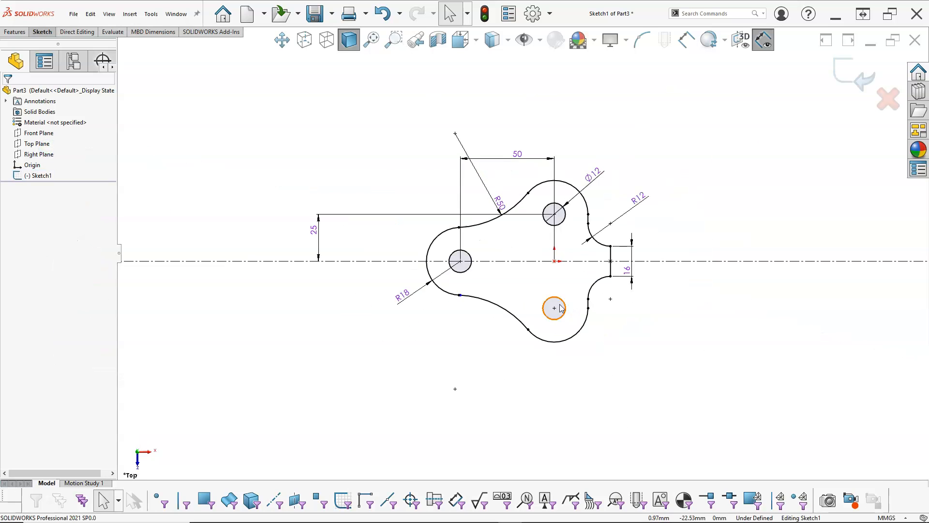
pyautogui.scroll(-10, 560, 308)
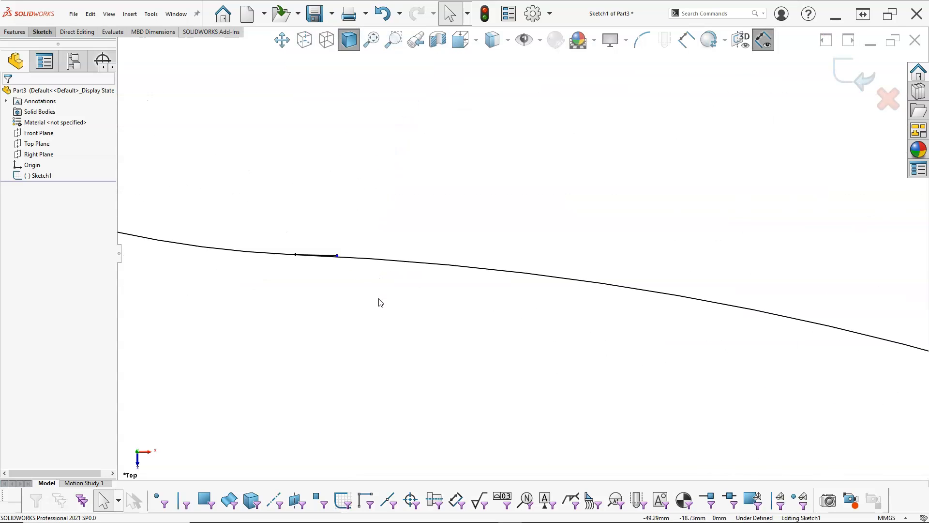
# - Close the outline by moving the stray arc endpoint onto the junction of the R18 arc and the mirrored R50 arc
pyautogui.scroll(5, 345, 304)
pyautogui.scroll(-4, 415, 278)
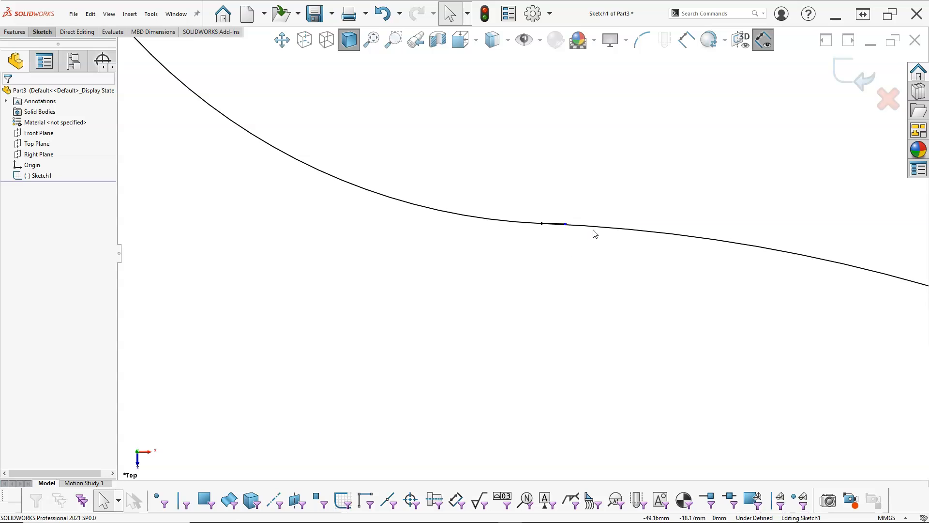
pyautogui.scroll(-2, 570, 231)
pyautogui.moveTo(560, 231)
pyautogui.mouseDown()
pyautogui.moveTo(748, 215)
pyautogui.moveTo(520, 238)
pyautogui.mouseUp()
pyautogui.scroll(6, 556, 301)
pyautogui.moveTo(575, 256)
pyautogui.mouseDown(button='middle')
pyautogui.moveTo(550, 183)
pyautogui.moveTo(552, 156)
pyautogui.moveTo(587, 228)
pyautogui.mouseUp(button='middle')
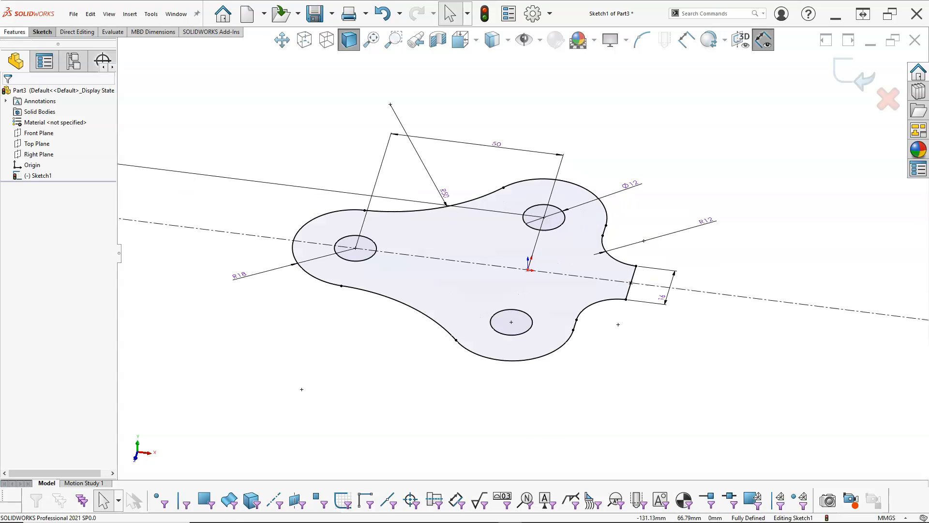
# - Extrude the closed base plate outline as a 10 mm blind boss
pyautogui.click(14, 32)
pyautogui.click(18, 64)
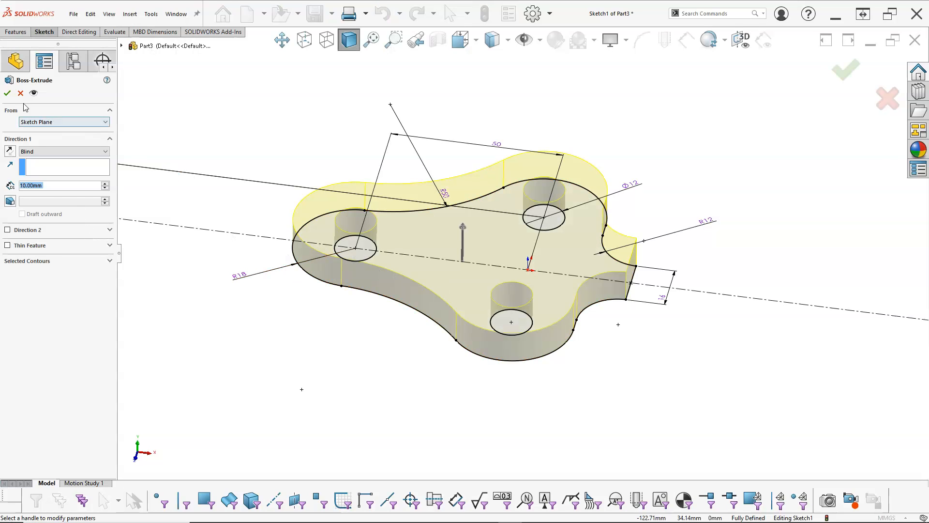
pyautogui.click(7, 93)
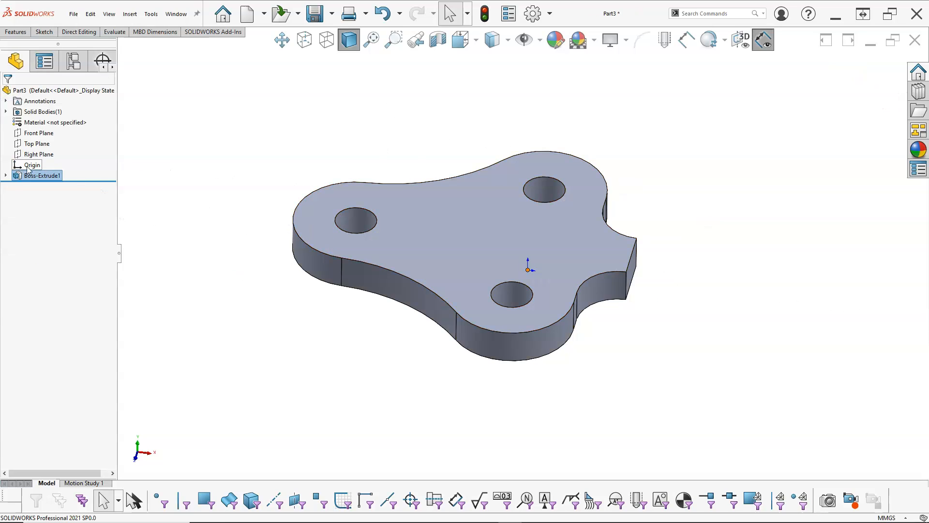
# - Start a sketch on the Front Plane and draw a horizontal line about 34 mm long along the plate's bottom edge, extending past its narrow end
pyautogui.click(37, 134)
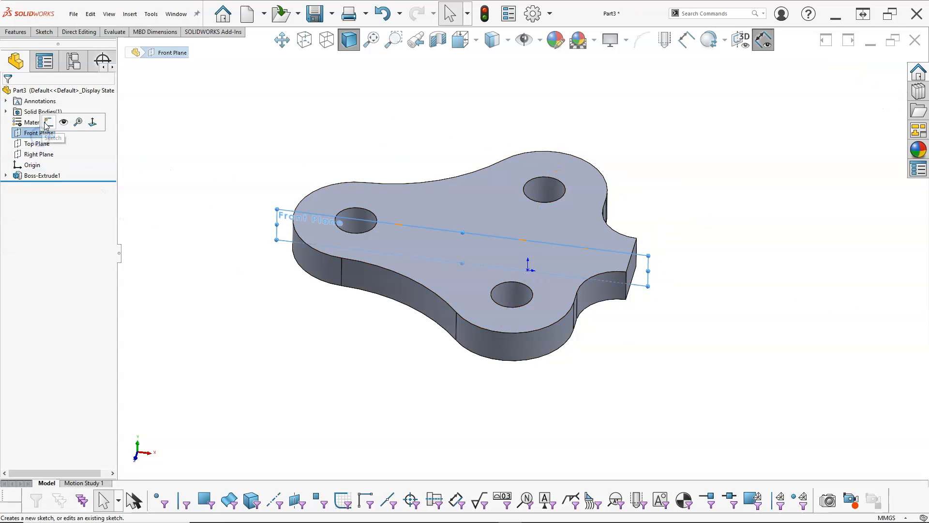
pyautogui.click(48, 122)
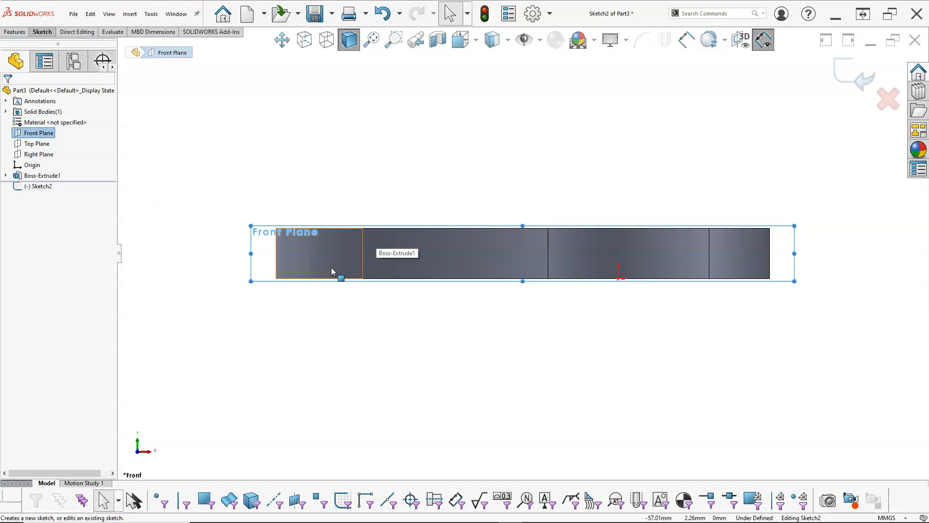
pyautogui.click(427, 199)
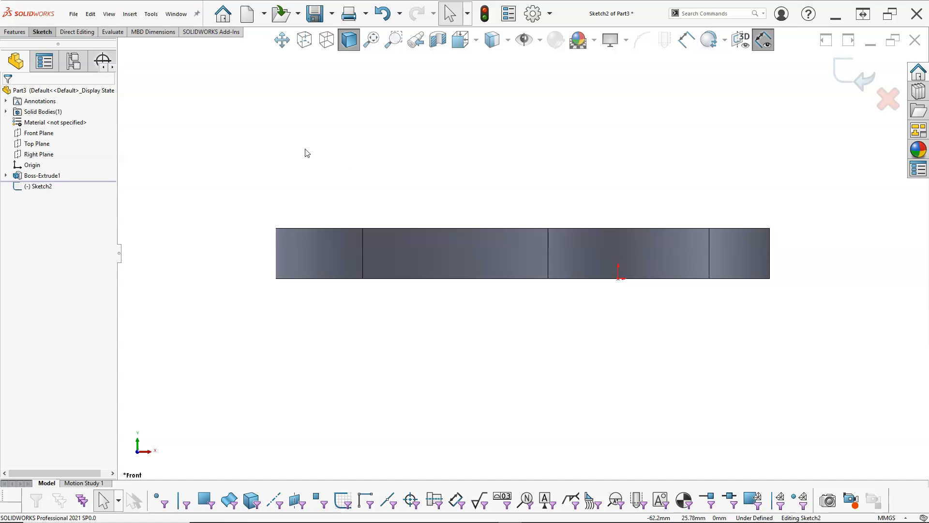
pyautogui.press('l')
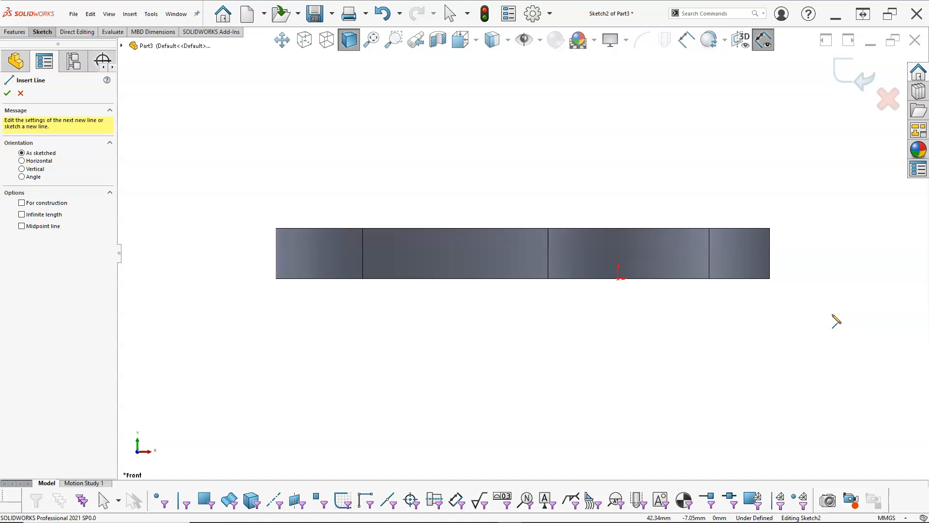
pyautogui.click(662, 279)
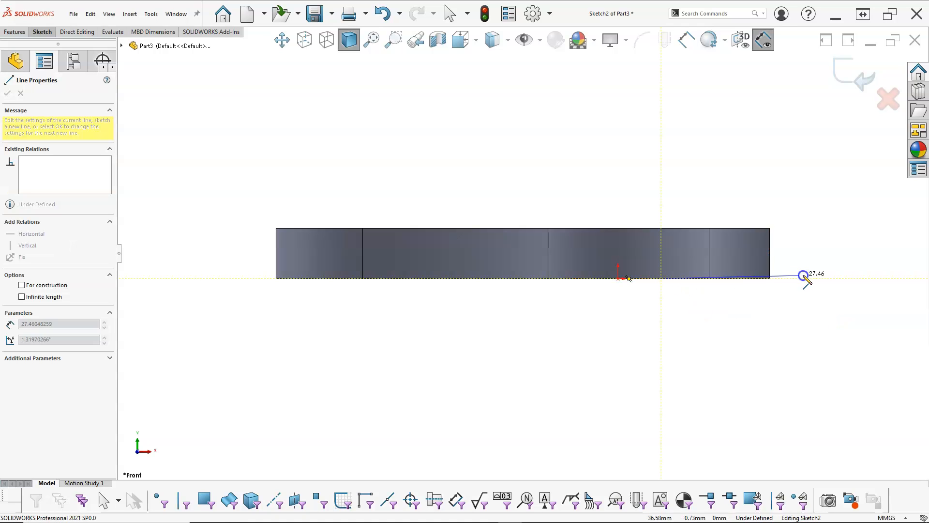
pyautogui.click(832, 278)
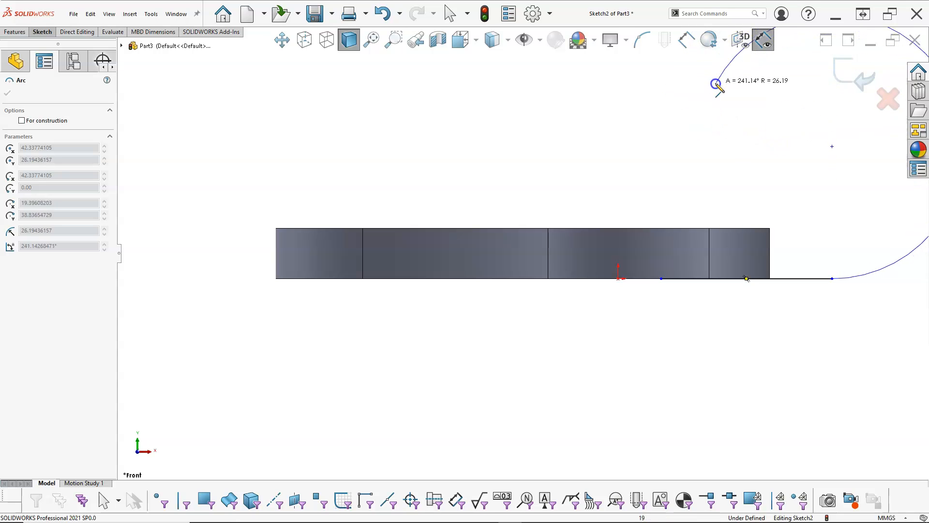
# - Continue the line with a tangent arc of about 22.7 mm radius and a tangent concave arc ending on the plate's top edge
pyautogui.click(764, 76)
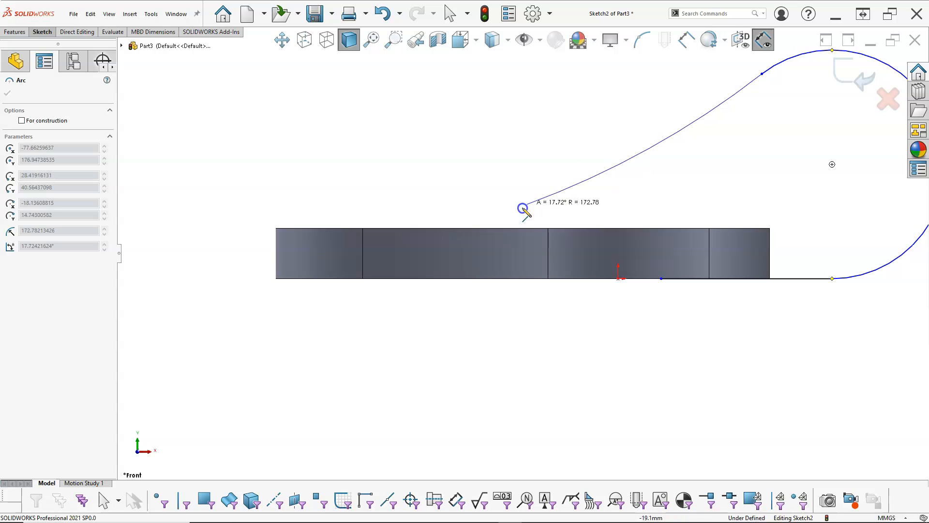
pyautogui.click(480, 228)
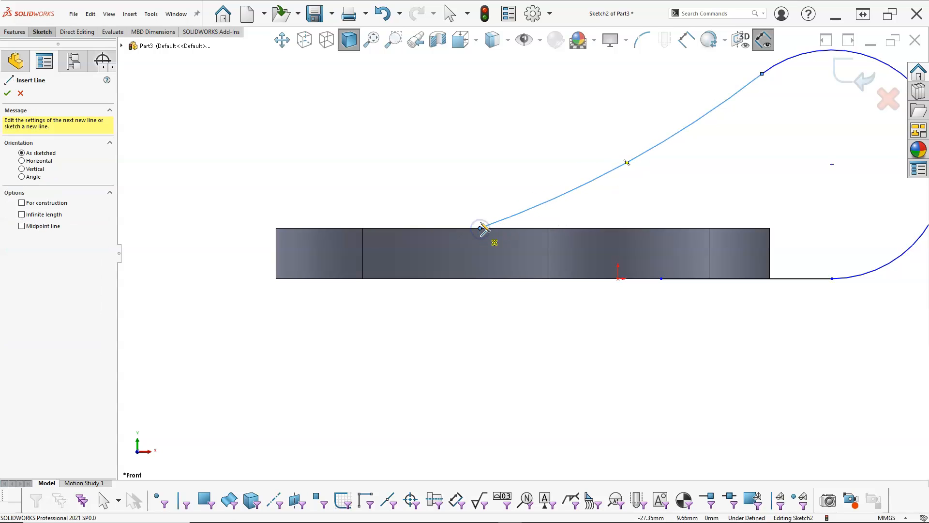
pyautogui.rightClick(484, 139)
pyautogui.click(516, 147)
pyautogui.scroll(3, 641, 204)
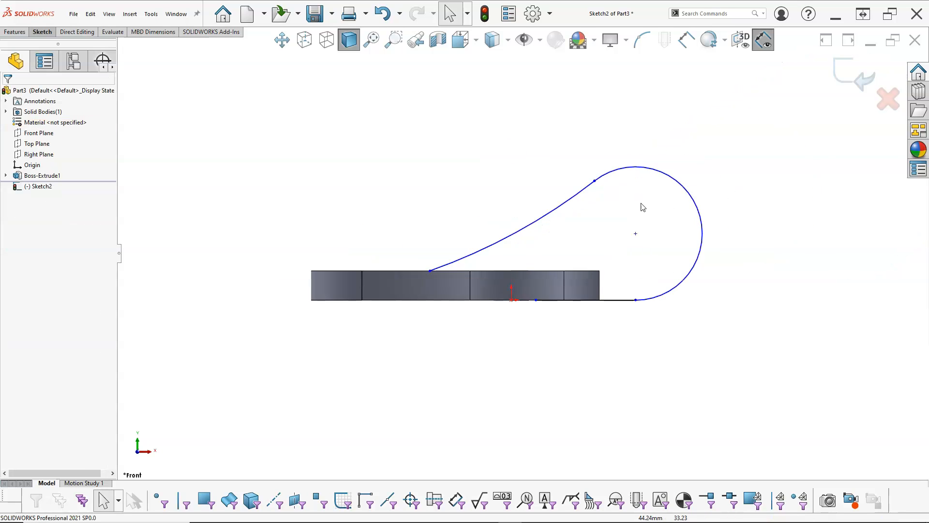
# - Extend the bottom line to below the concave arc's end and close the profile with a 10 mm vertical line
pyautogui.scroll(-1, 644, 206)
pyautogui.moveTo(510, 322); pyautogui.dragTo(377, 322)
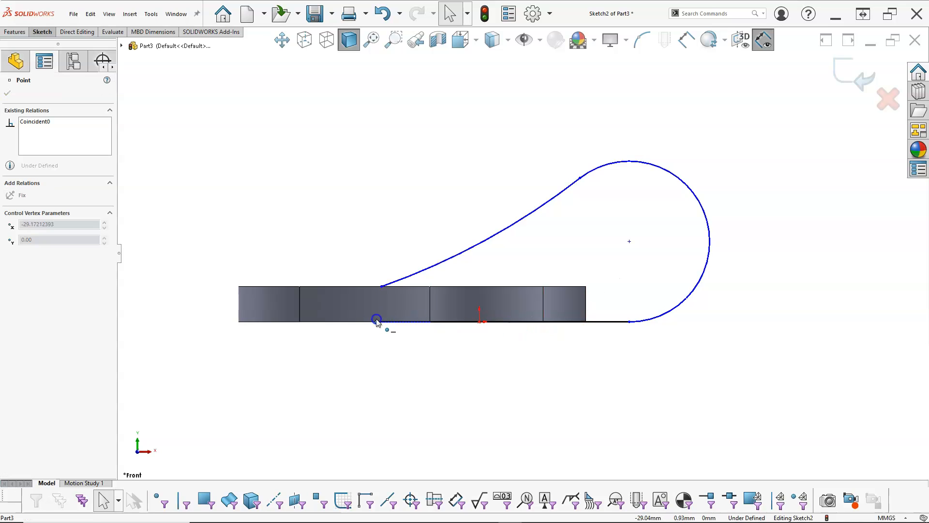
pyautogui.click(373, 188)
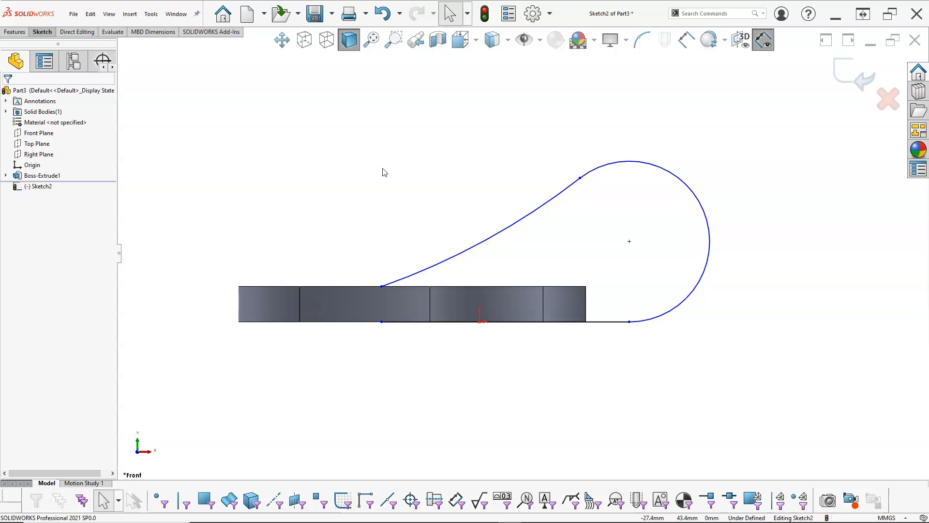
pyautogui.press('l')
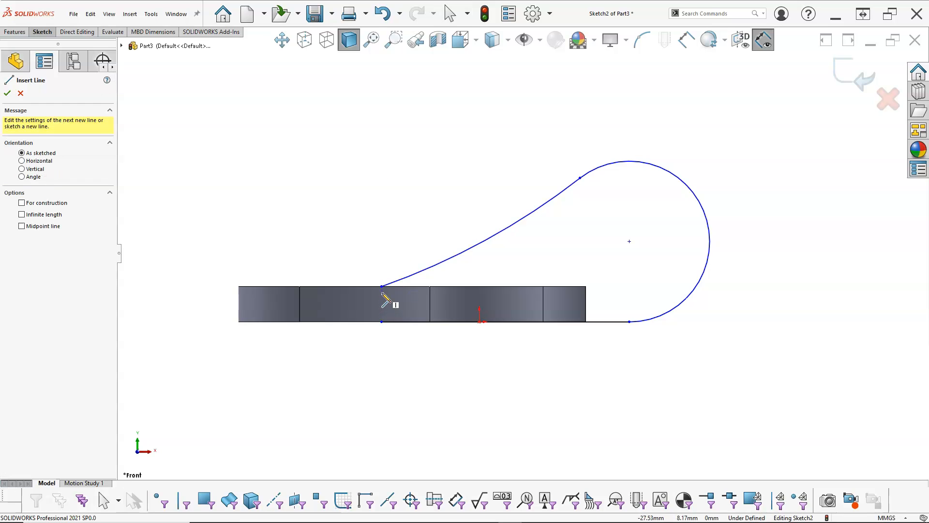
pyautogui.moveTo(382, 287); pyautogui.dragTo(382, 322)
pyautogui.rightClick(383, 323)
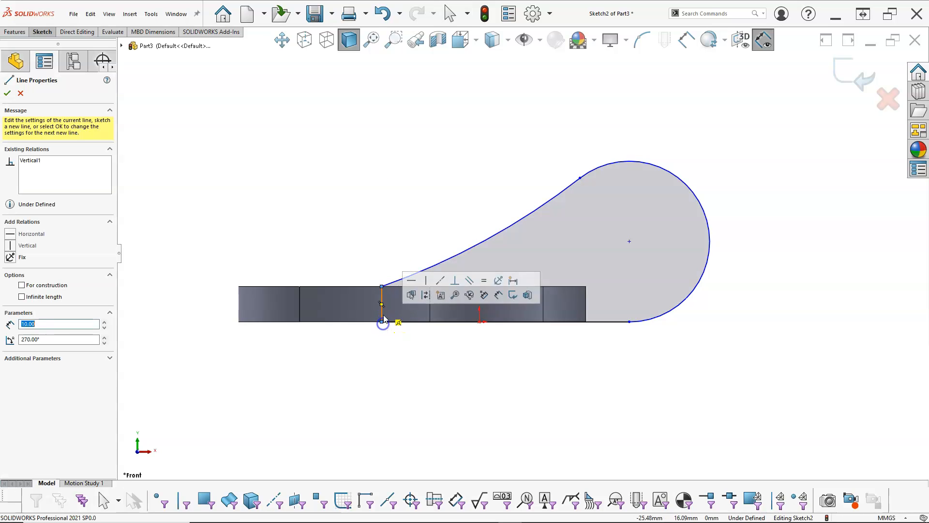
pyautogui.click(440, 201)
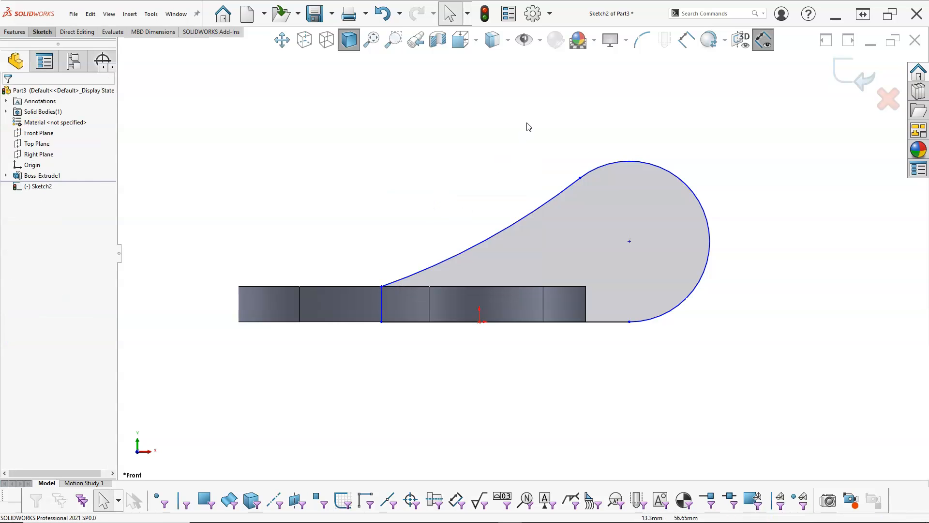
# - Show the temporary axes of the plate's holes and rounded edges
pyautogui.click(540, 40)
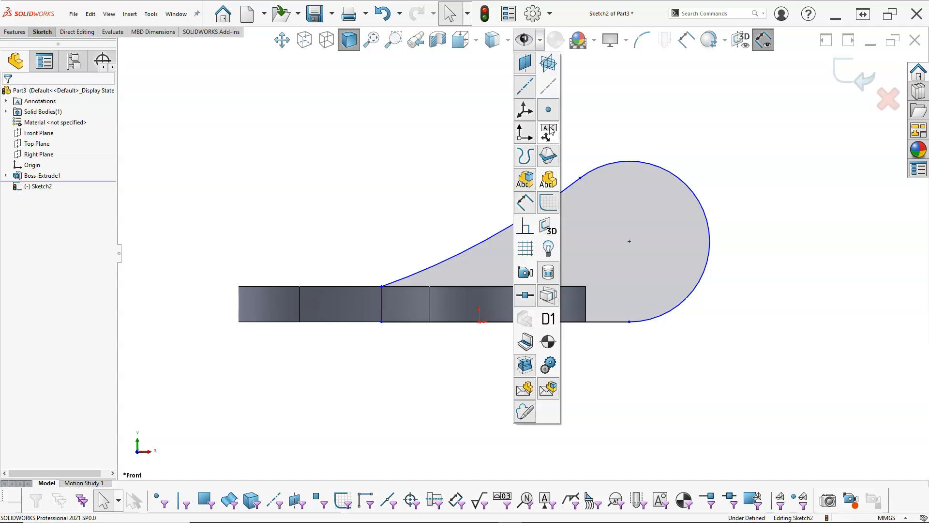
pyautogui.click(549, 88)
pyautogui.moveTo(430, 97); pyautogui.dragTo(424, 175, button='middle')
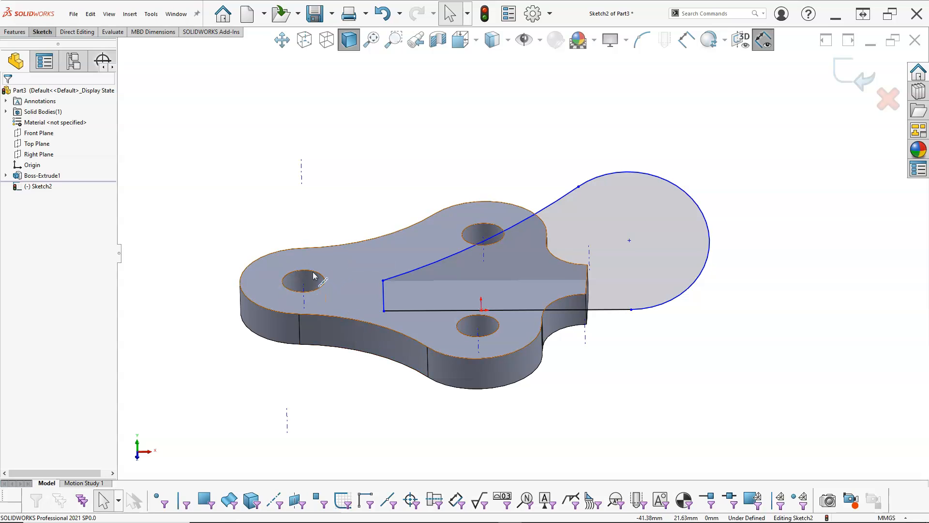
# - Dimension the horizontal distance from the axis of the hole at the R18 end to the large arc's center as 110 mm
pyautogui.rightClick(376, 180)
pyautogui.click(474, 162)
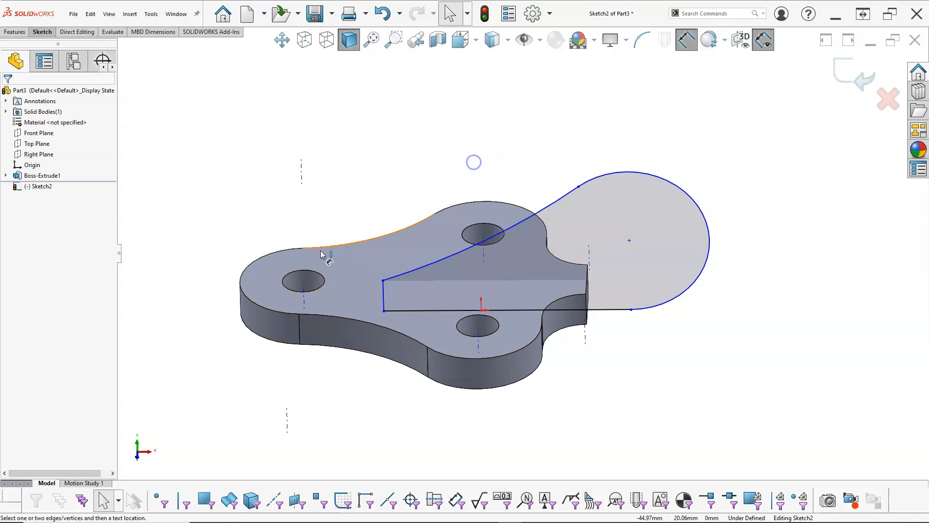
pyautogui.click(305, 293)
pyautogui.click(442, 309)
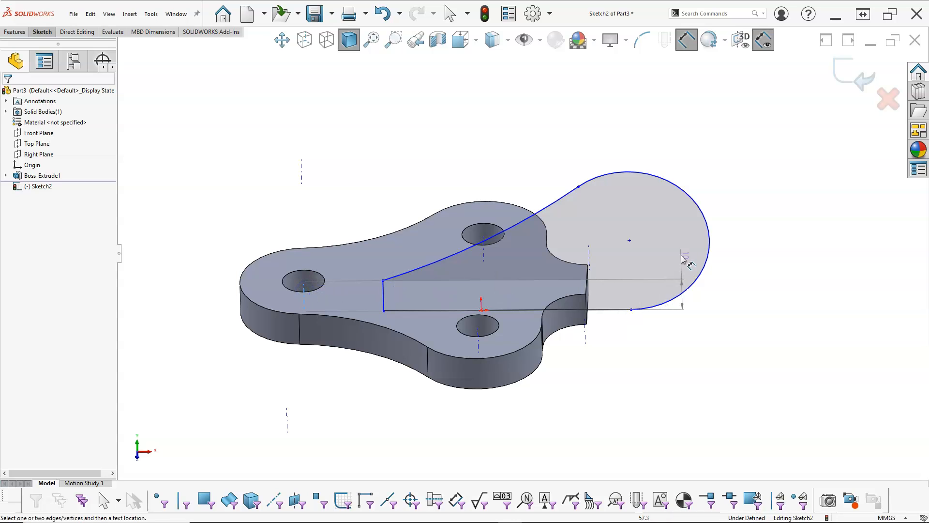
pyautogui.click(710, 263)
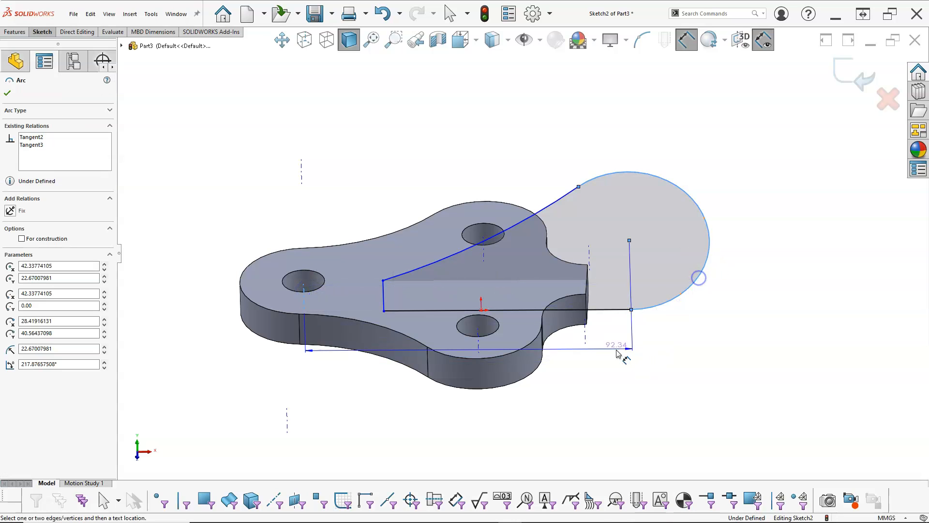
pyautogui.hotkey('ctrl', '1')
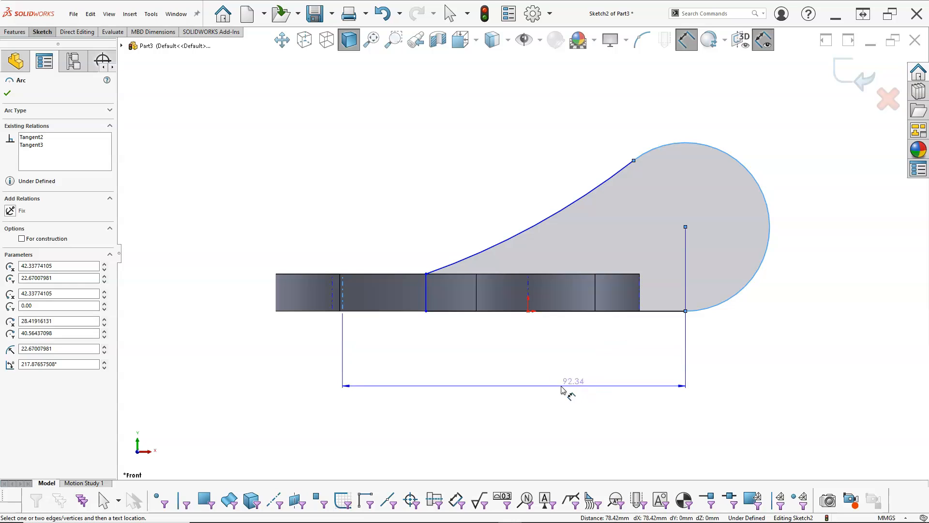
pyautogui.click(536, 379)
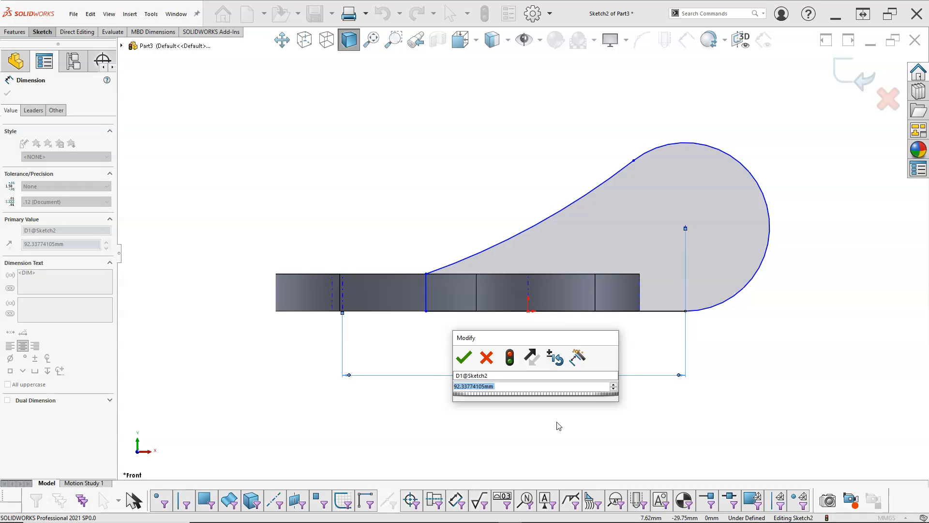
pyautogui.write('110')
pyautogui.press('Return')
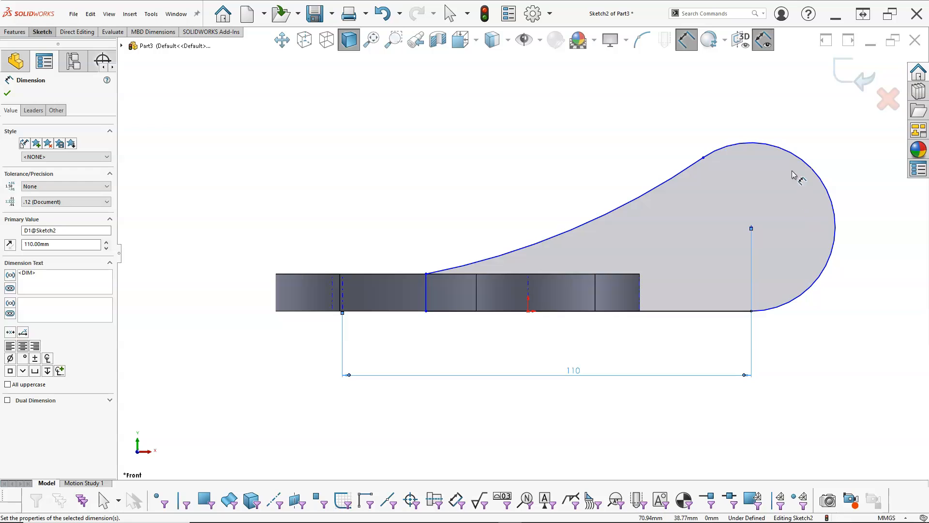
# - Dimension the large end arc's radius as 22 mm and the concave arc's radius as 125 mm
pyautogui.click(797, 154)
pyautogui.click(802, 133)
pyautogui.write('22')
pyautogui.press('Return')
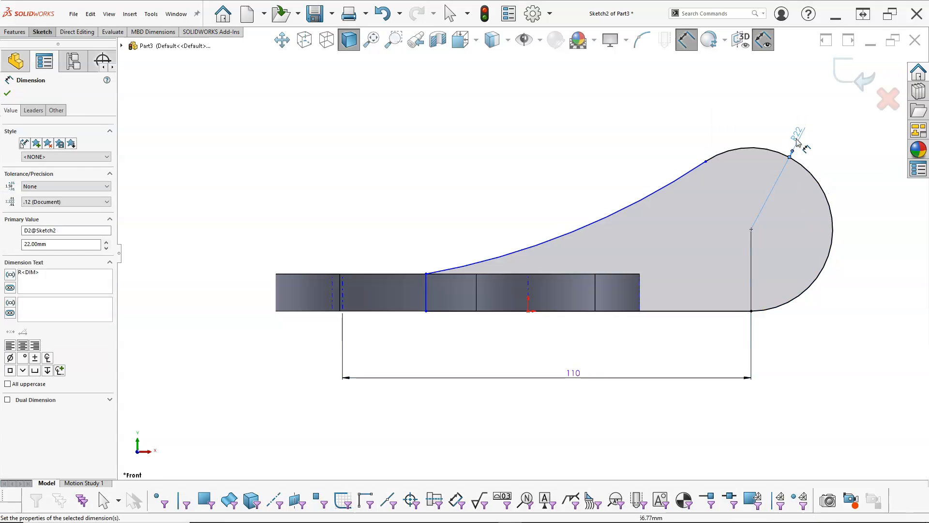
pyautogui.click(611, 213)
pyautogui.click(558, 154)
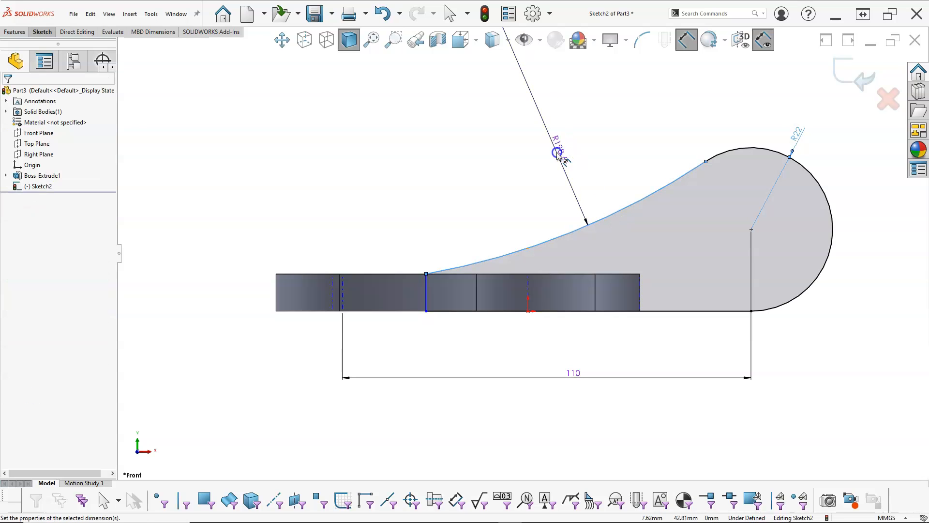
pyautogui.write('125')
pyautogui.press('Return')
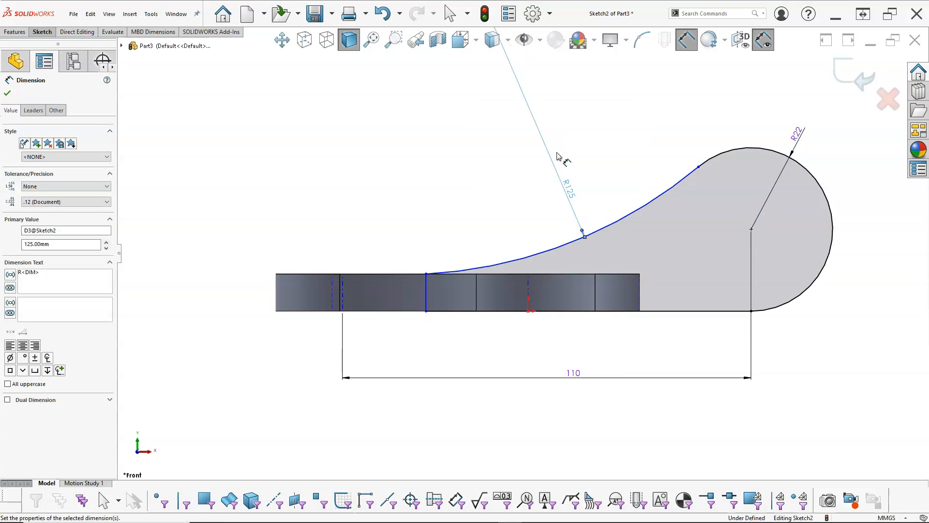
pyautogui.rightClick(612, 138)
pyautogui.click(644, 163)
# - Make the R125 arc tangent to the base plate's top edge
pyautogui.click(694, 178)
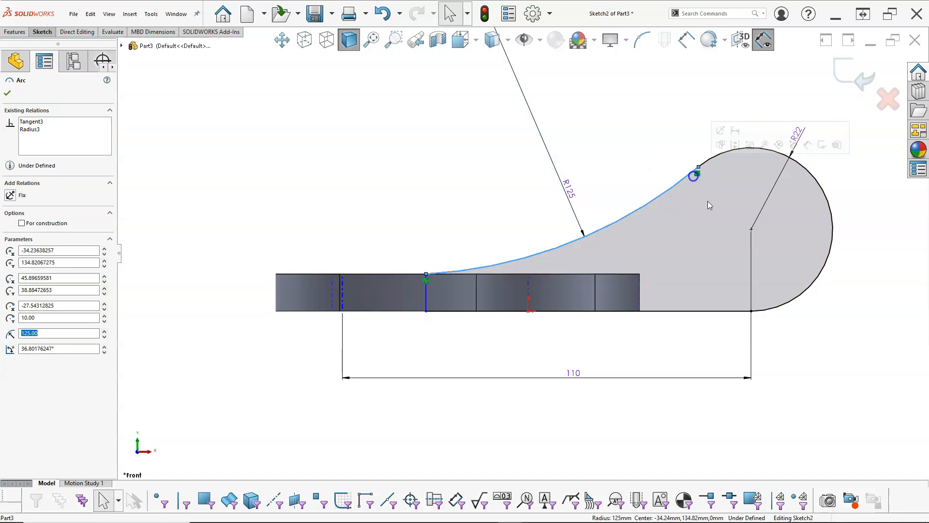
pyautogui.click(466, 229)
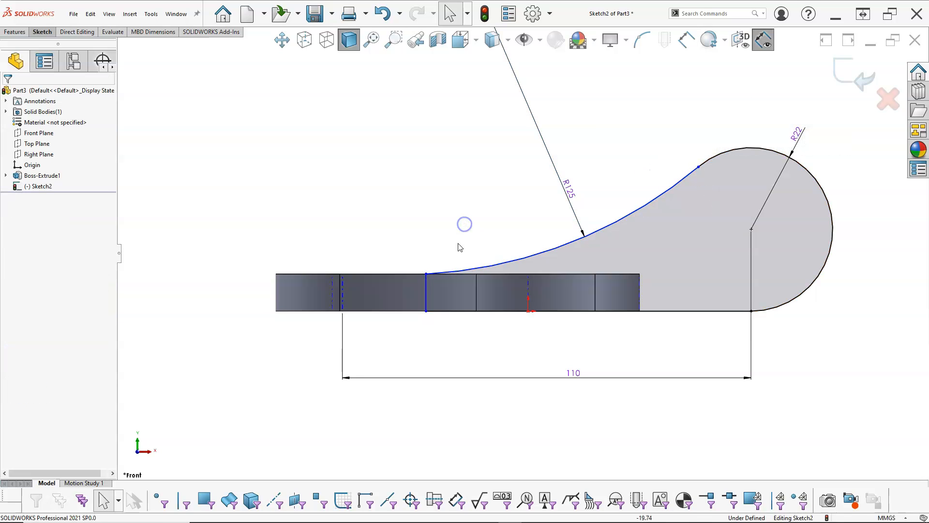
pyautogui.moveTo(426, 274); pyautogui.dragTo(460, 283)
pyautogui.click(477, 272)
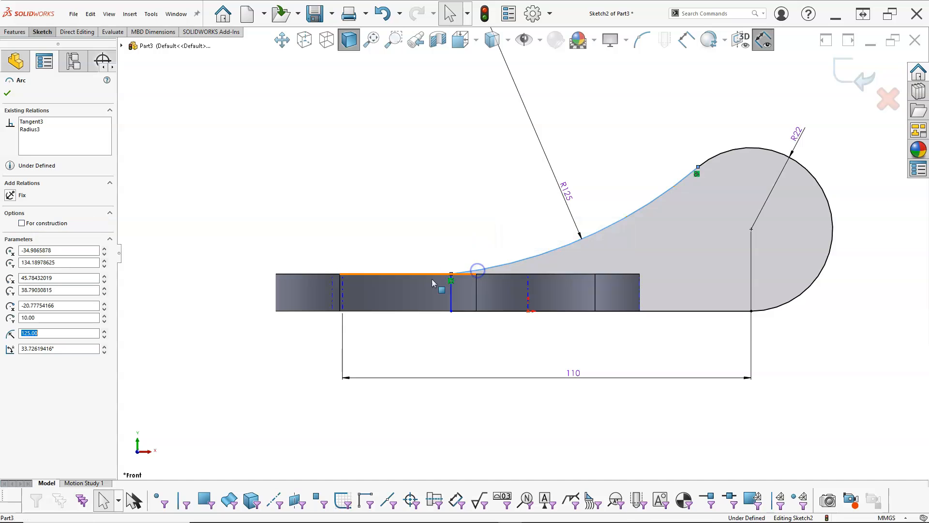
pyautogui.keyDown('ctrl'); pyautogui.click(417, 277); pyautogui.keyUp('ctrl')
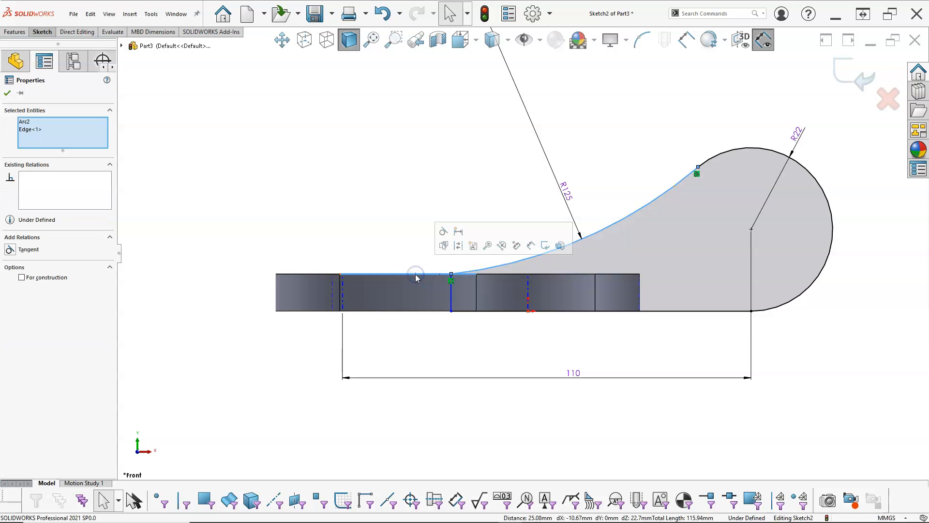
pyautogui.click(442, 229)
pyautogui.click(377, 193)
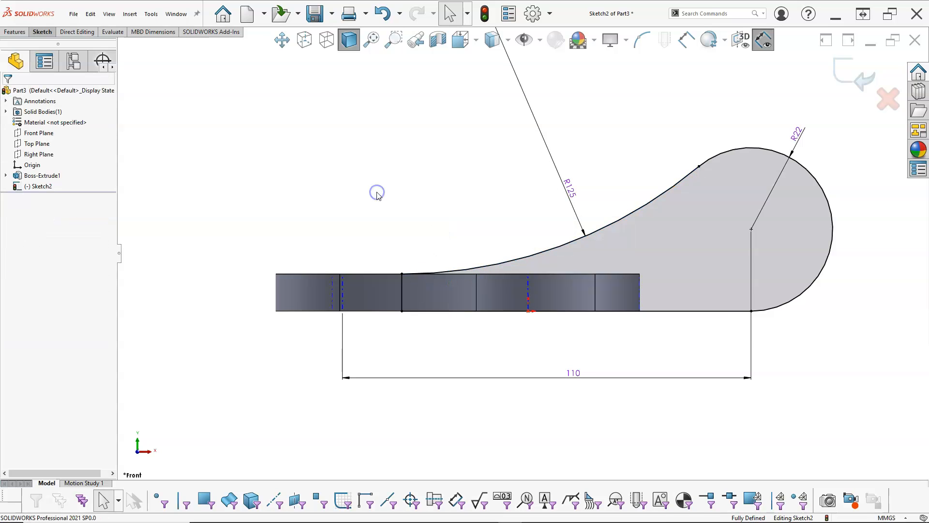
pyautogui.scroll(3, 377, 193)
pyautogui.moveTo(382, 194); pyautogui.dragTo(404, 269, button='middle')
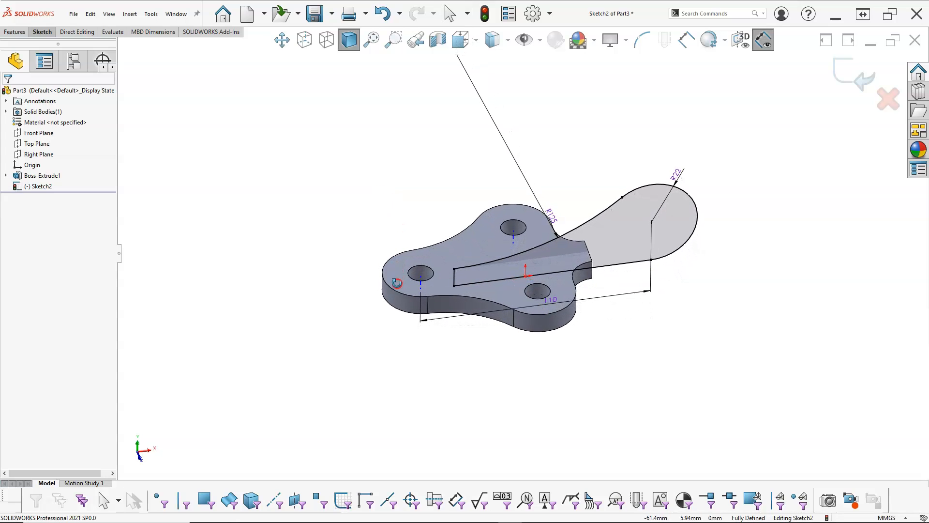
# - Sketch a circle of about 21 mm diameter centered on the R22 arc's center point
pyautogui.scroll(-3, 615, 249)
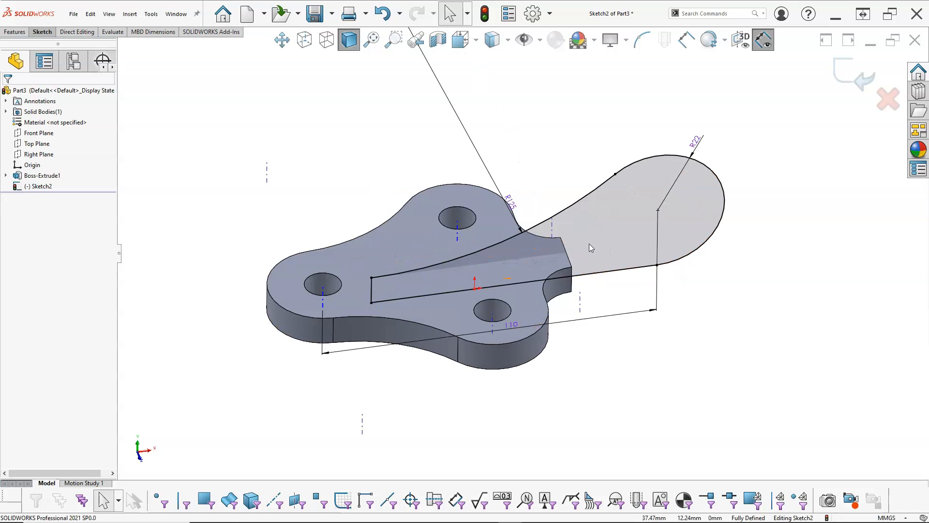
pyautogui.rightClick(687, 306)
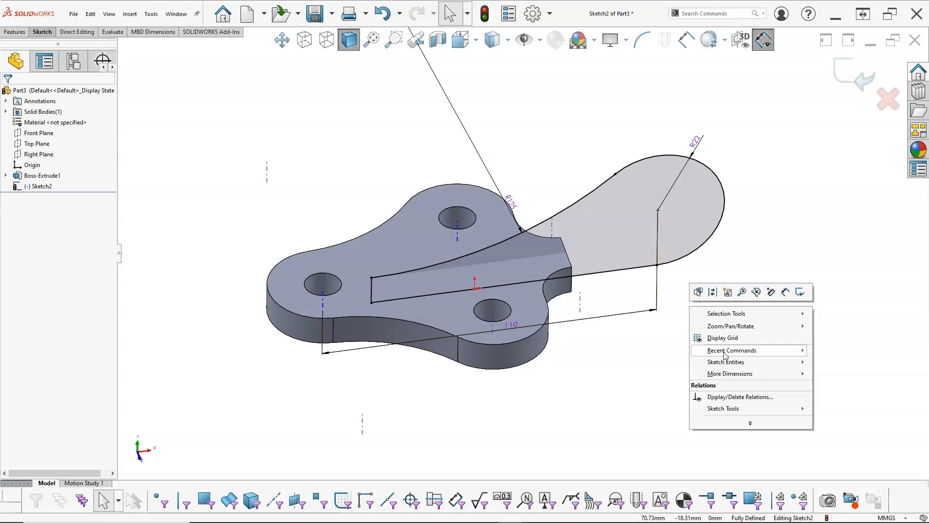
pyautogui.moveTo(726, 362)
pyautogui.click(573, 409)
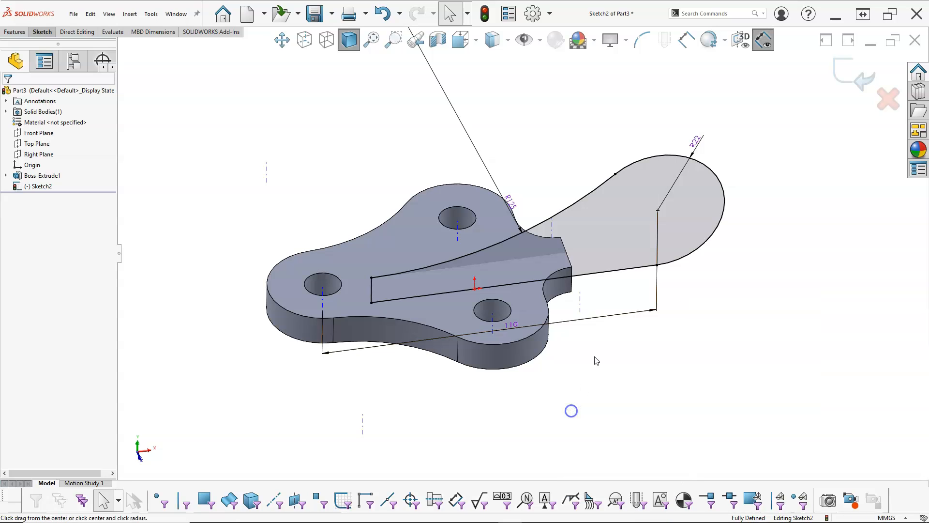
pyautogui.click(658, 211)
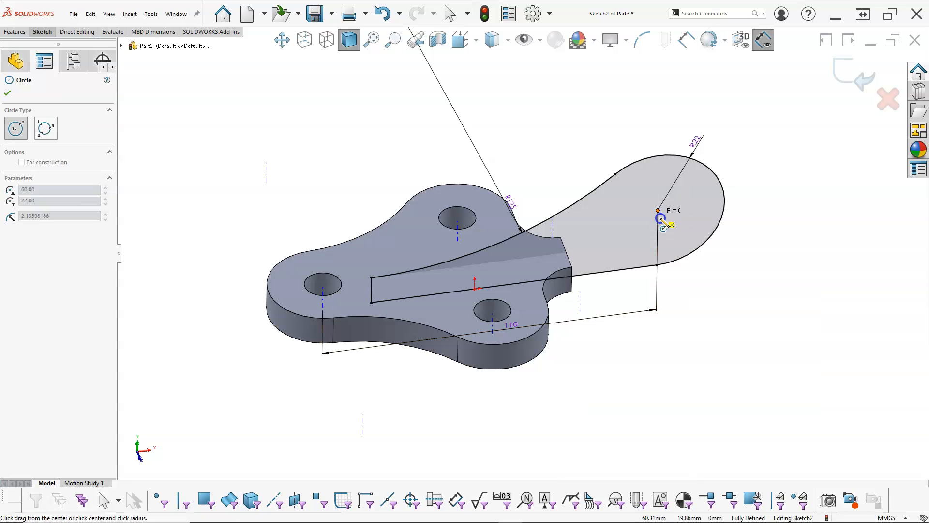
pyautogui.click(674, 228)
# - Dimension the new circle's diameter as 20 mm
pyautogui.rightClick(675, 229)
pyautogui.click(770, 217)
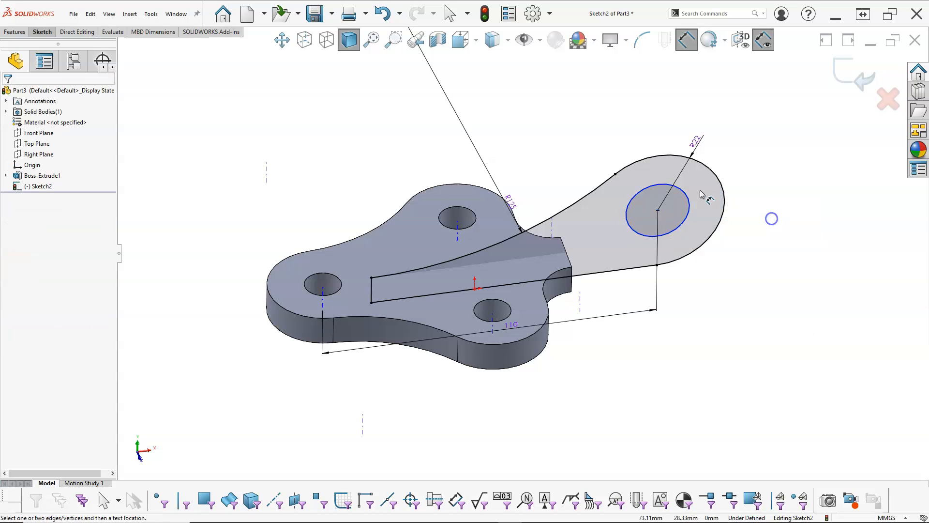
pyautogui.click(687, 196)
pyautogui.click(737, 145)
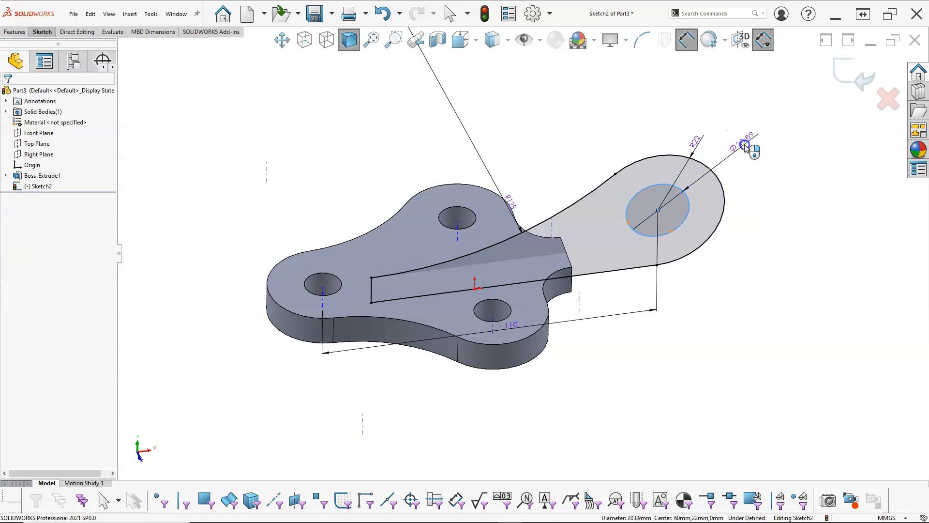
pyautogui.write('20')
pyautogui.press('Return')
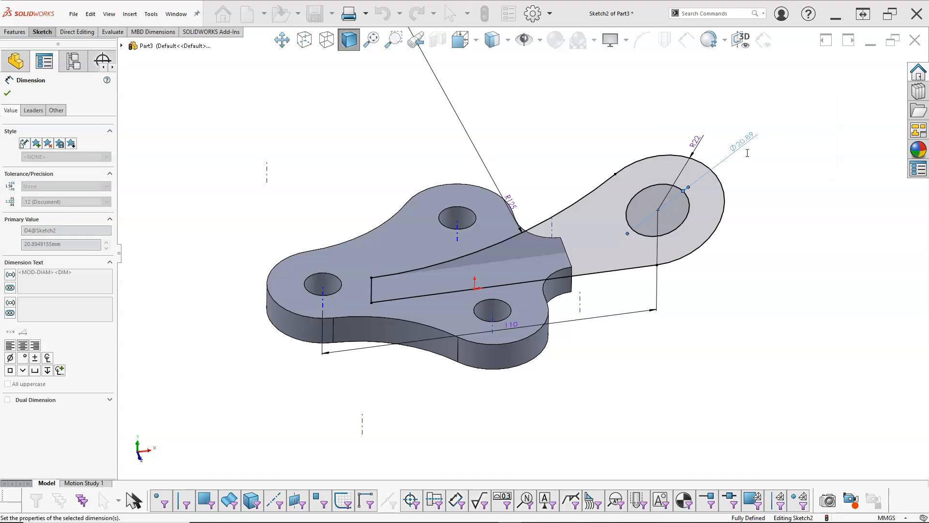
# - Extrude the arm profile 16 mm as a Mid Plane boss merged with the base plate
pyautogui.rightClick(389, 146)
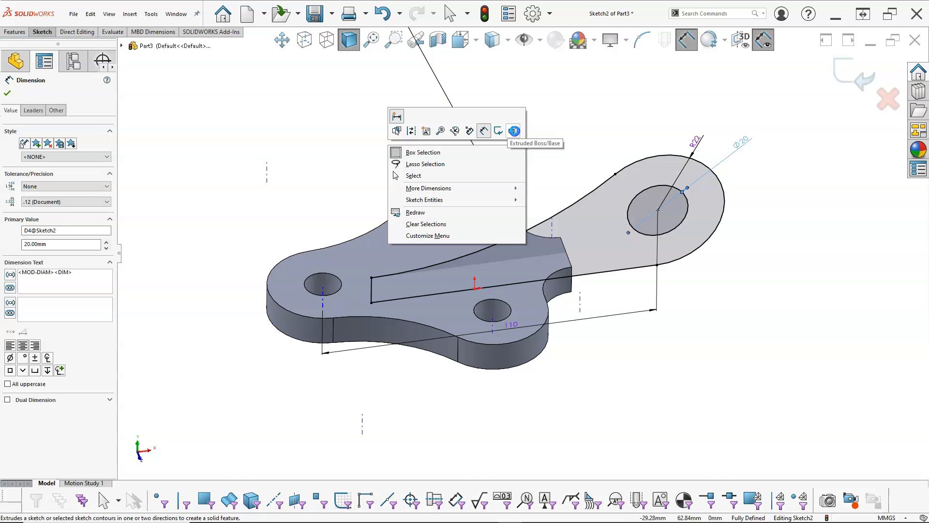
pyautogui.click(514, 131)
pyautogui.click(63, 152)
pyautogui.click(56, 202)
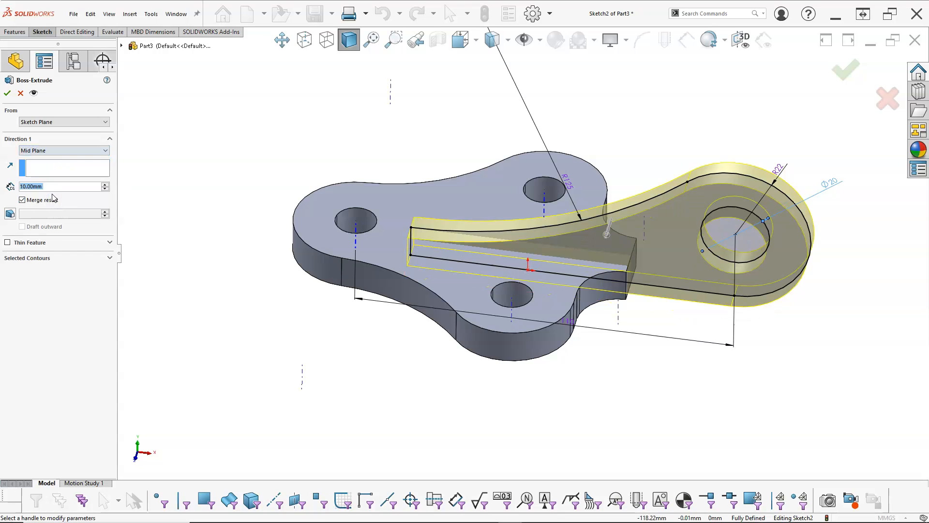
pyautogui.write('16')
pyautogui.press('Return')
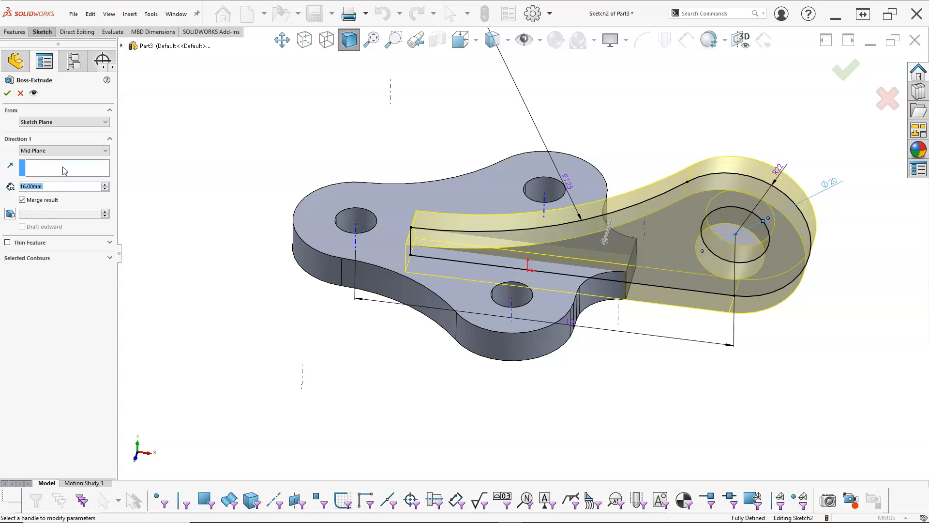
pyautogui.click(7, 93)
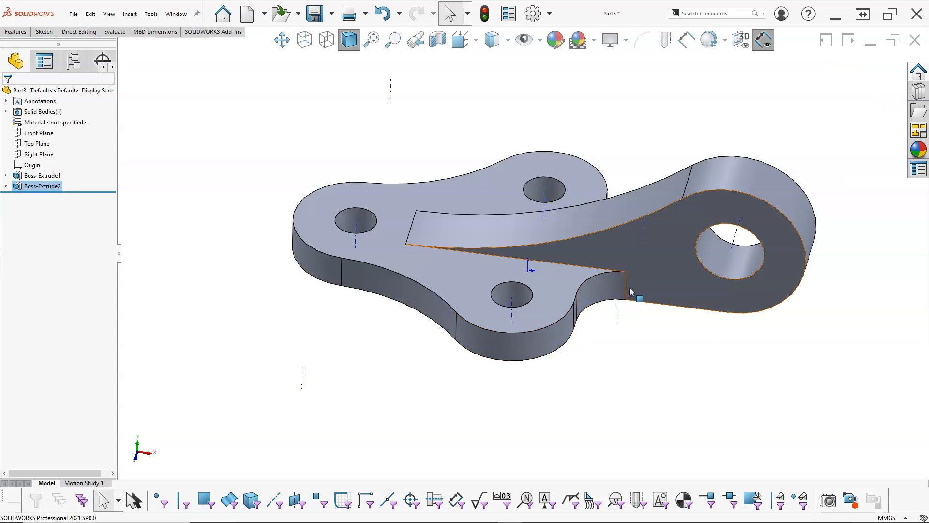
# - Hide the temporary axes of the bracket's holes and rounded edges
pyautogui.scroll(-4, 625, 294)
pyautogui.press('f')
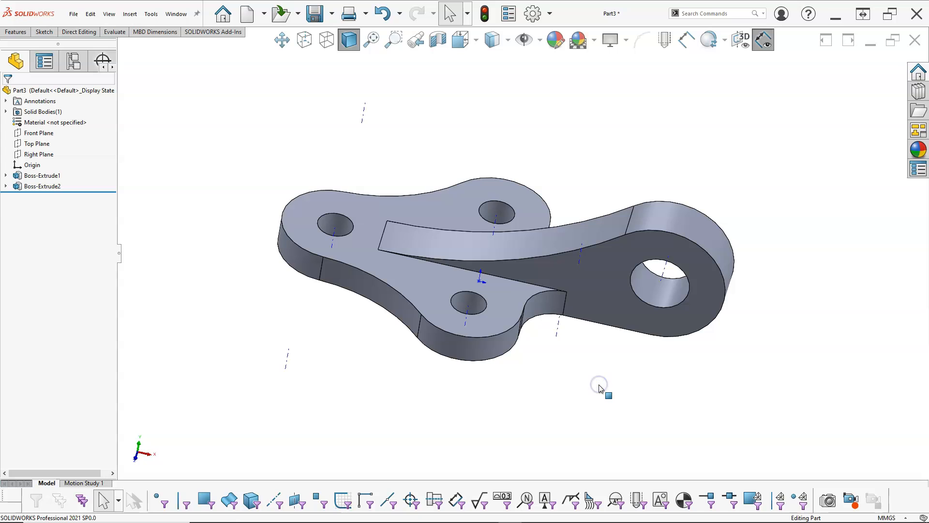
pyautogui.moveTo(591, 368); pyautogui.dragTo(597, 326, button='middle')
pyautogui.scroll(-4, 557, 274)
pyautogui.scroll(4, 541, 300)
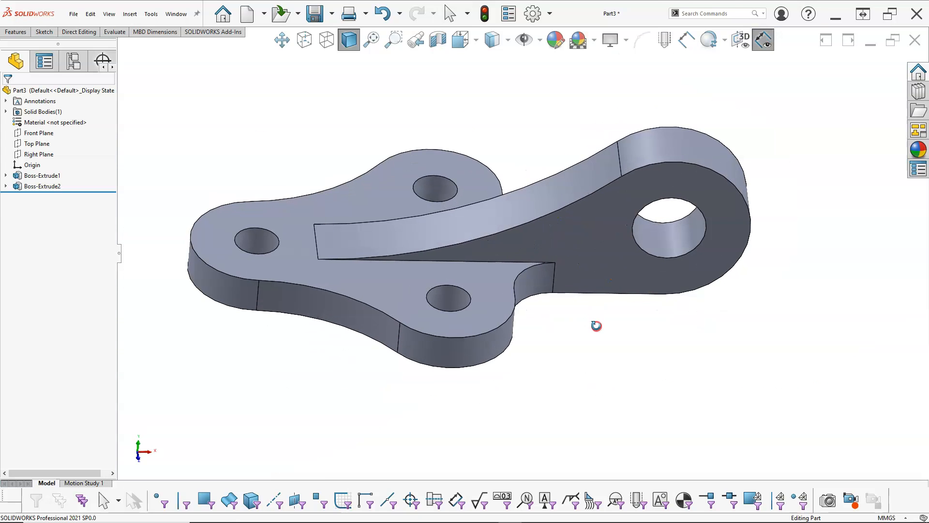
pyautogui.hotkey('ctrl', '7')
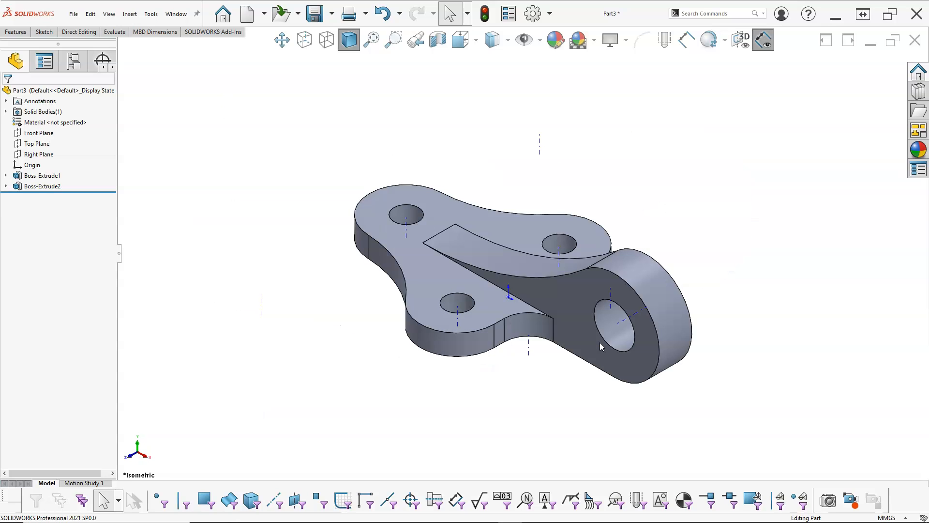
pyautogui.click(539, 40)
pyautogui.click(549, 86)
# - Save the finished bracket as a SOLIDWORKS part named Ex3-10 in the TechDraw folder
pyautogui.hotkey('ctrl', '1')
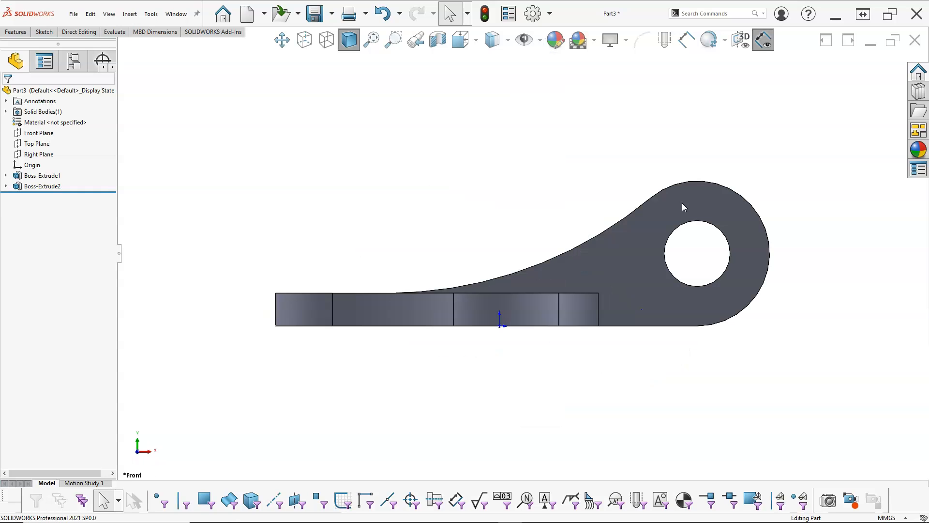
pyautogui.hotkey('ctrl', '5')
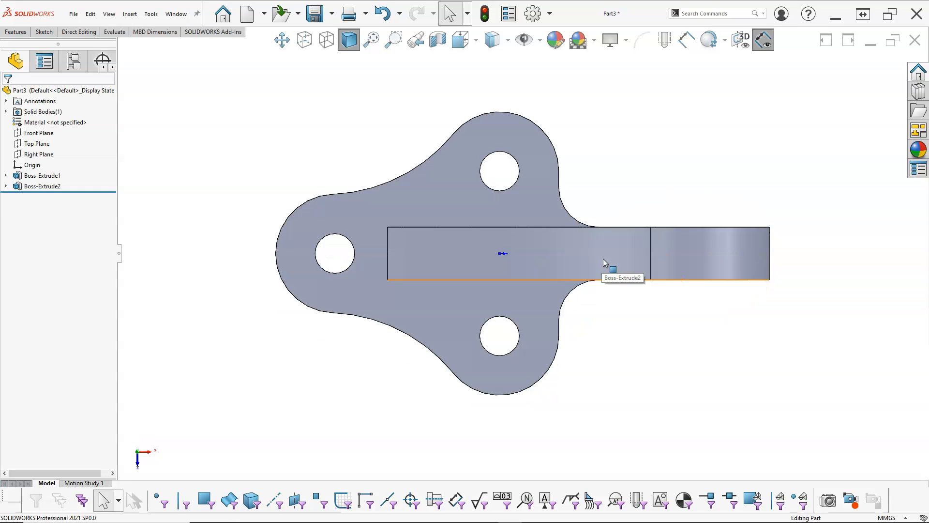
pyautogui.hotkey('ctrl', '1')
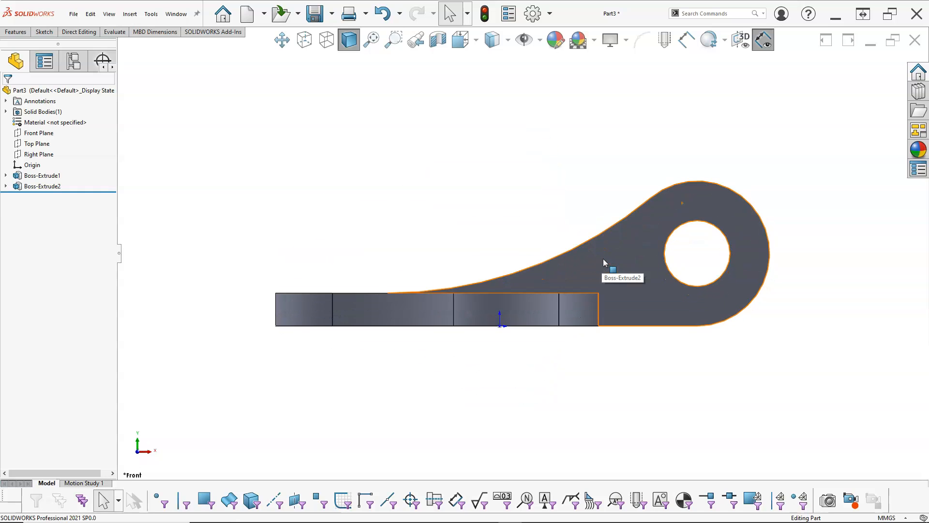
pyautogui.press('f')
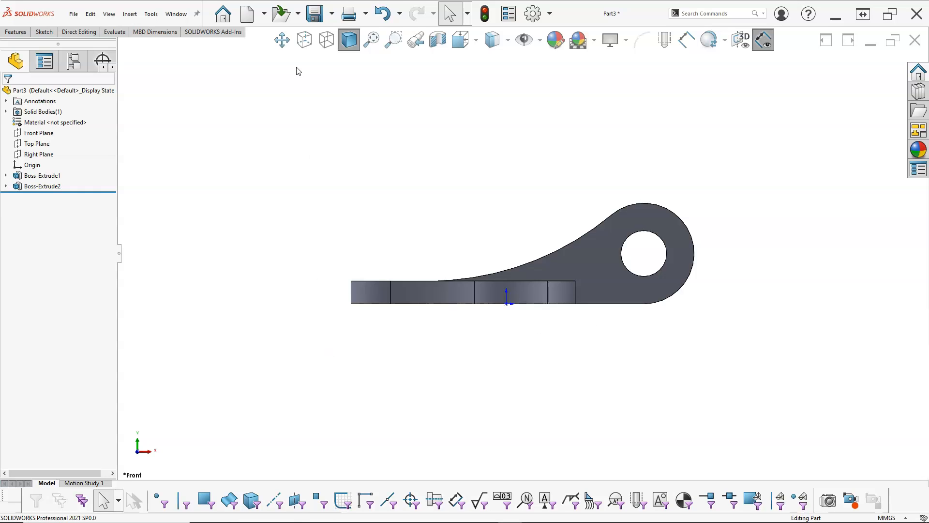
pyautogui.click(315, 13)
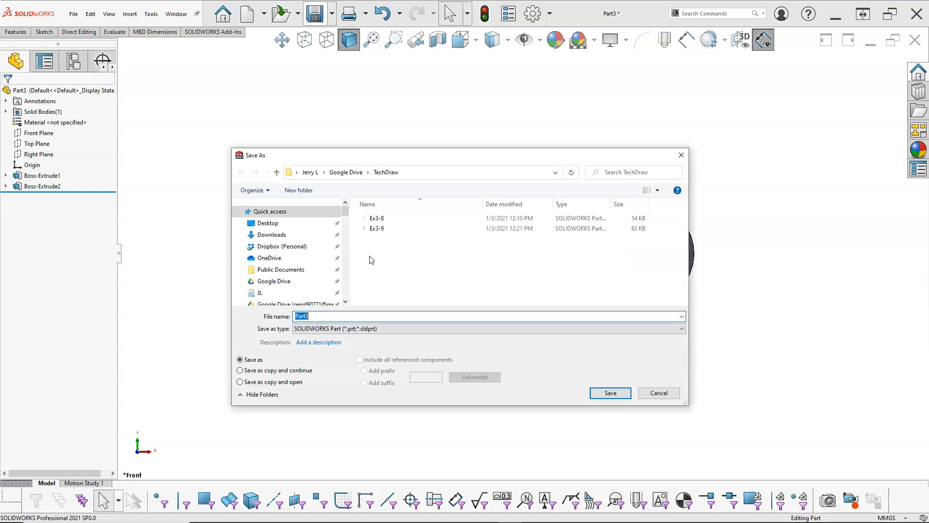
pyautogui.click(377, 228)
pyautogui.doubleClick(304, 317)
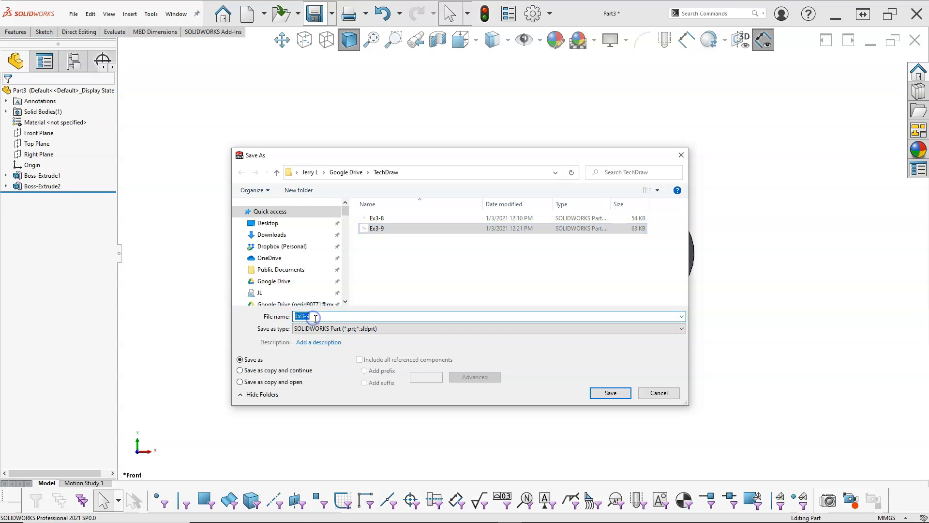
pyautogui.write('Ex3-10')
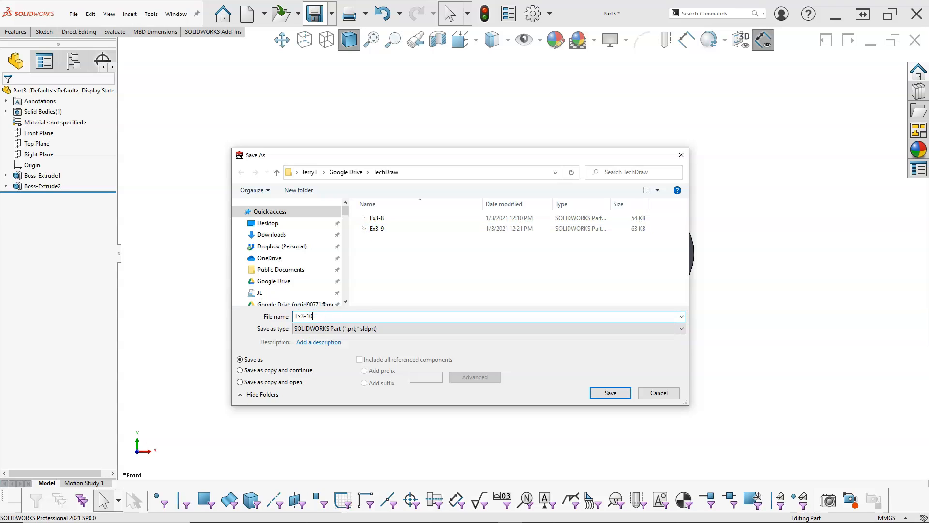
pyautogui.click(609, 392)
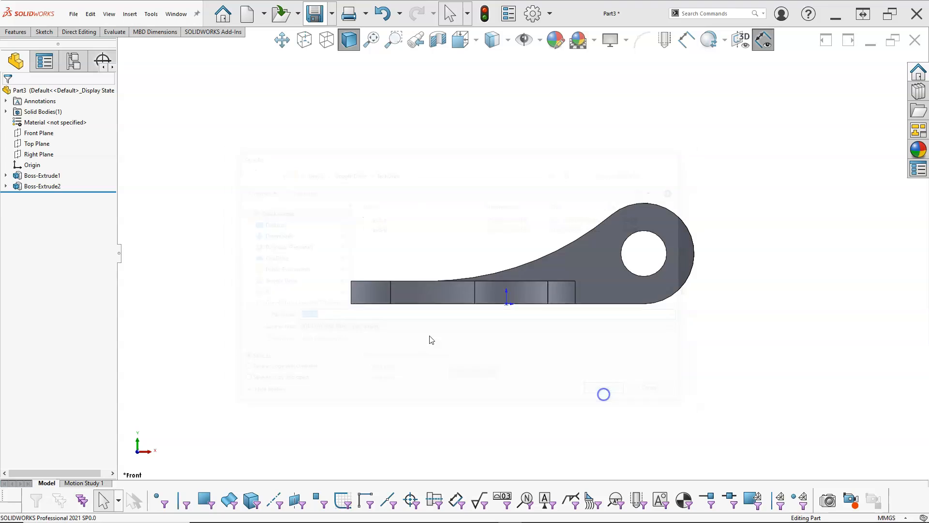